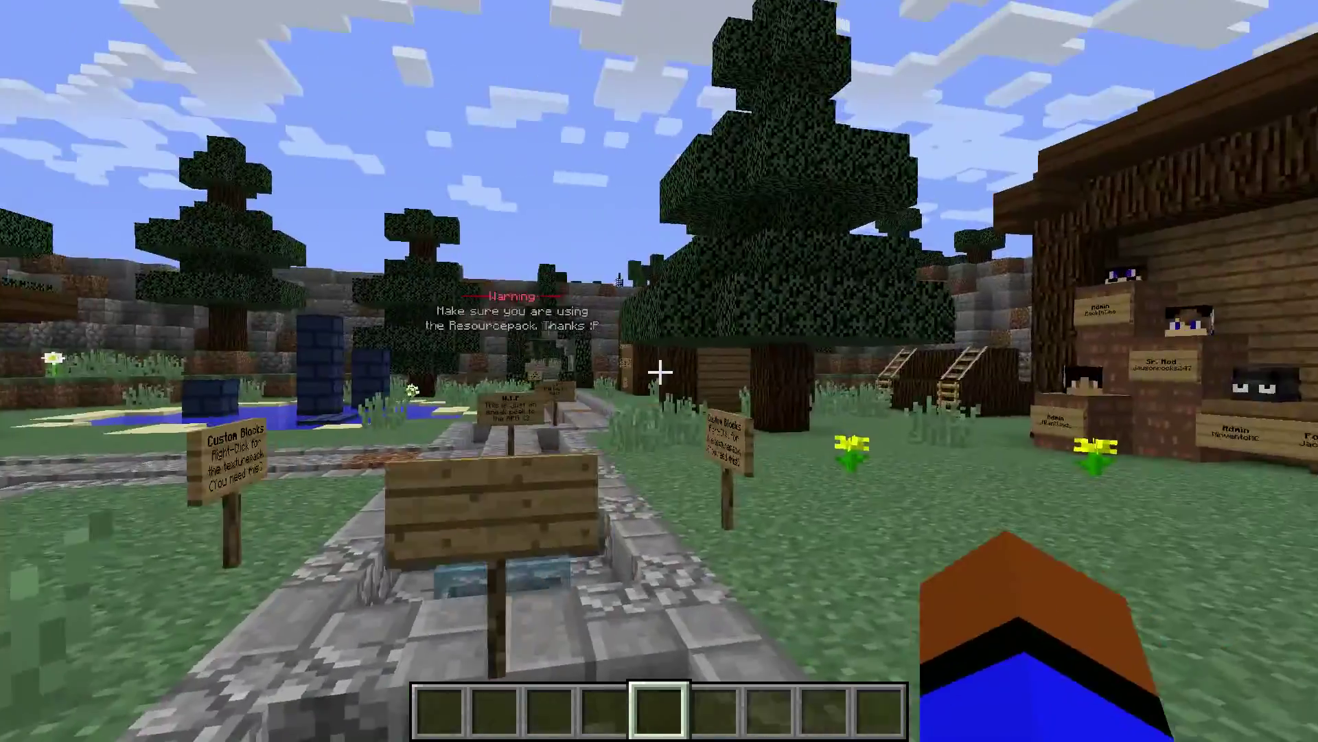
pyautogui.press('s')
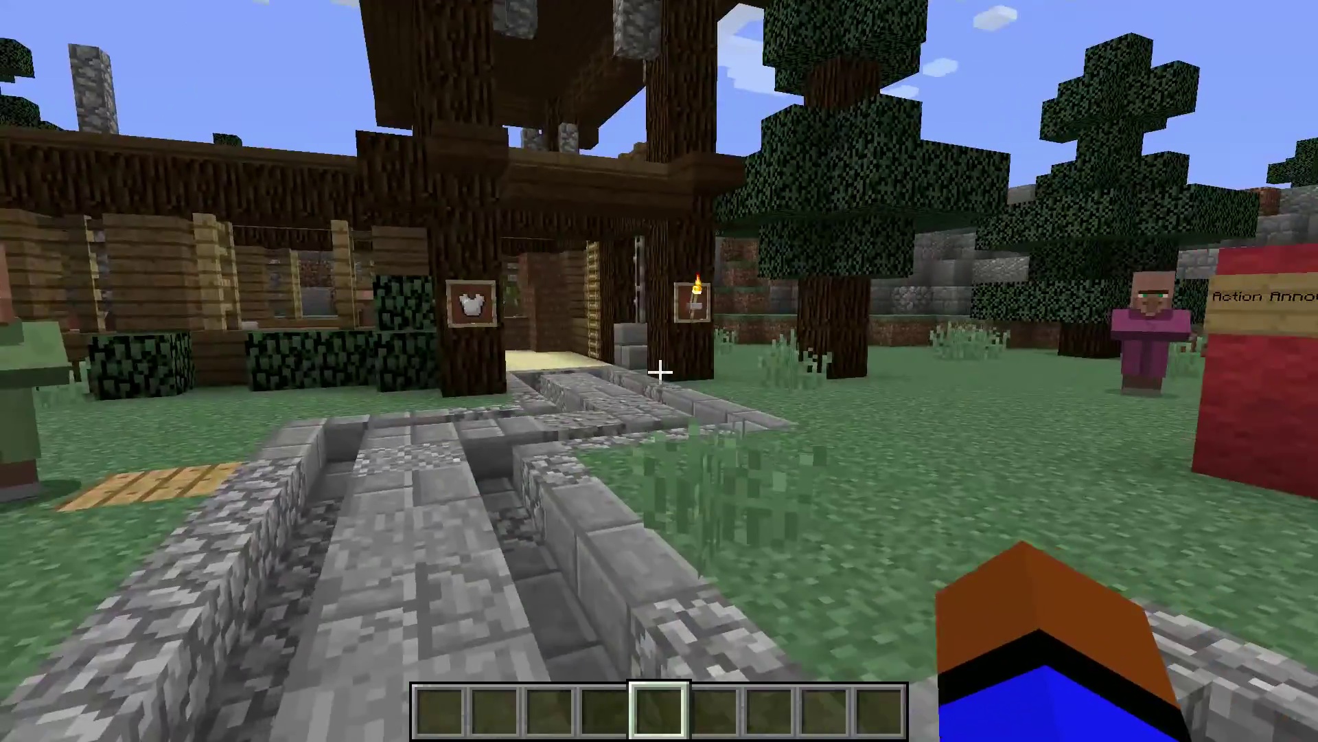
pyautogui.press('F3')
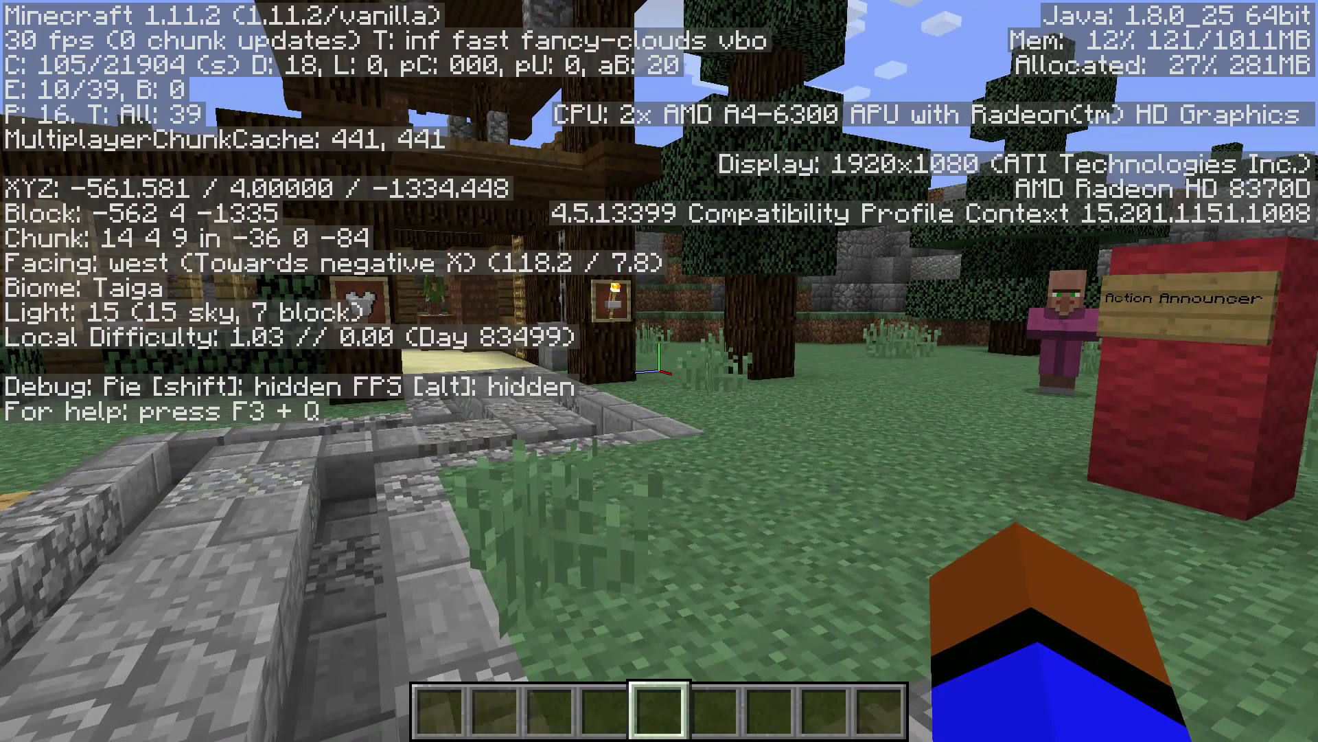
pyautogui.press('F3')
pyautogui.press('F3')
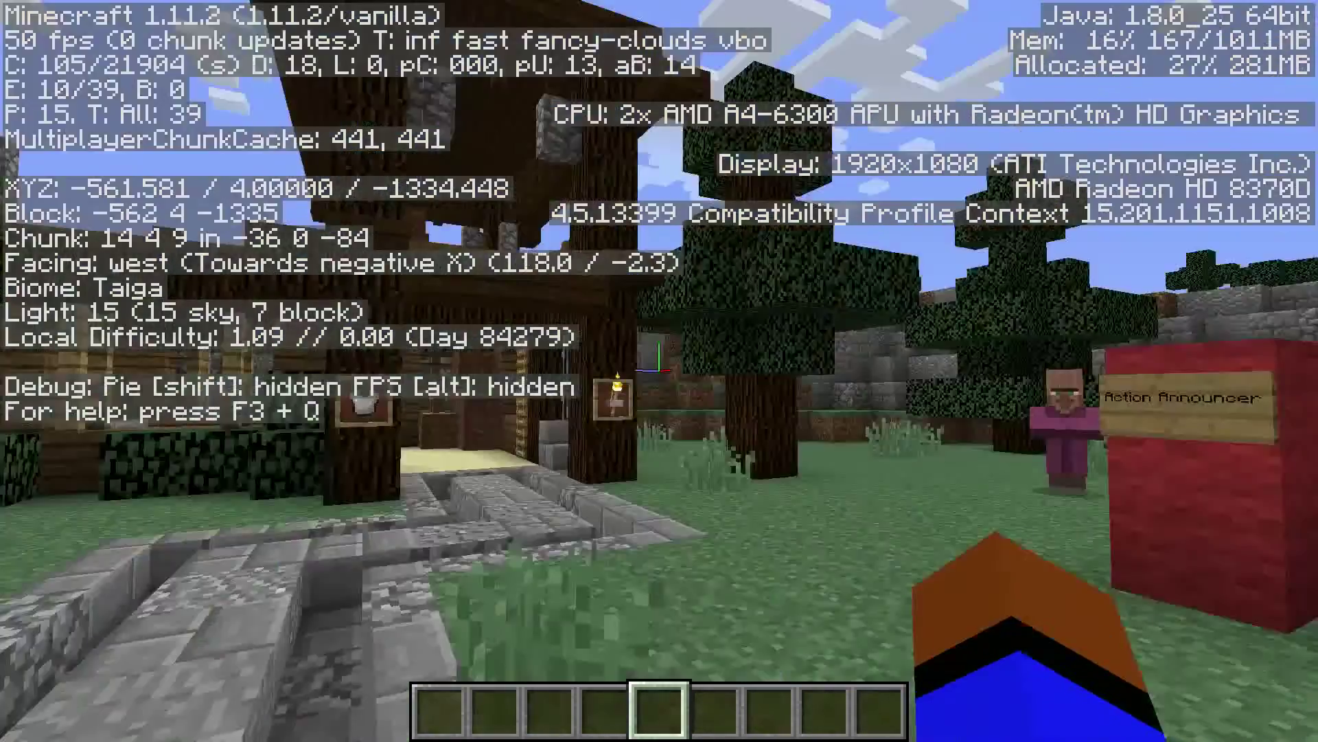
pyautogui.press('/')
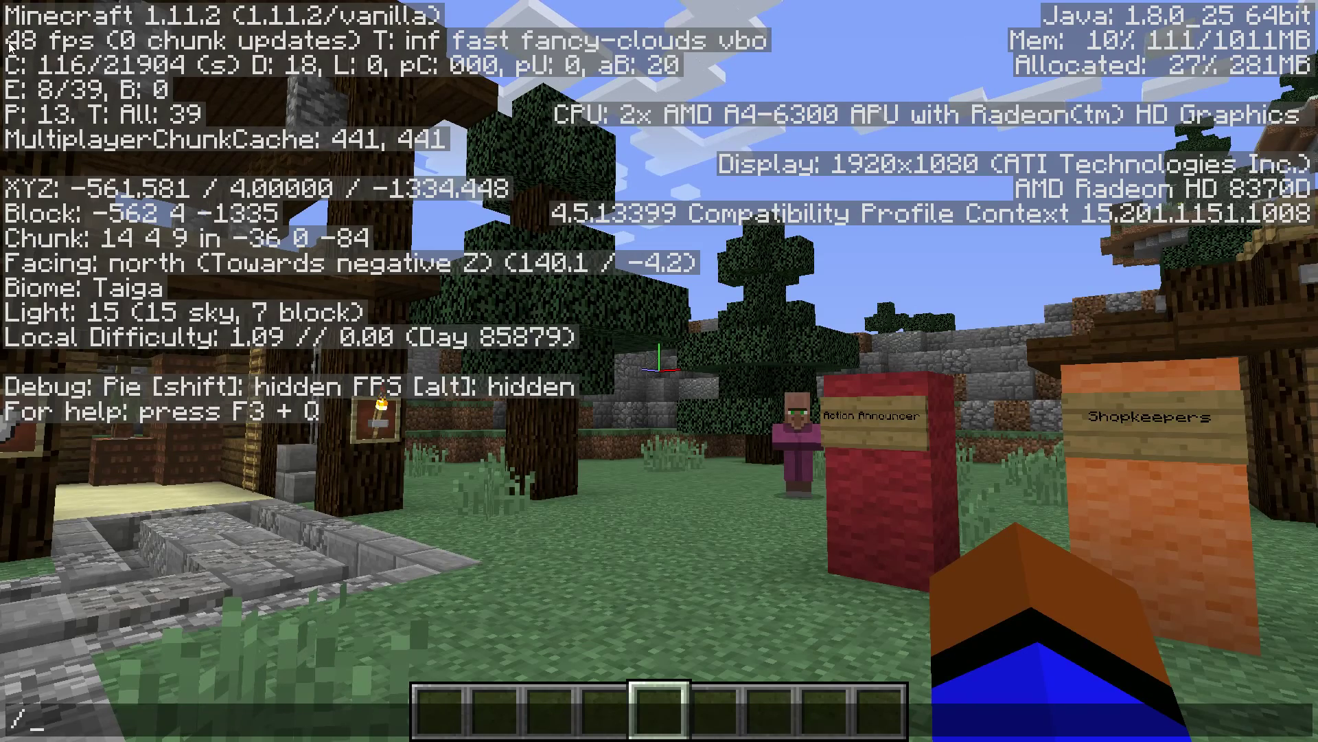
pyautogui.press('Escape')
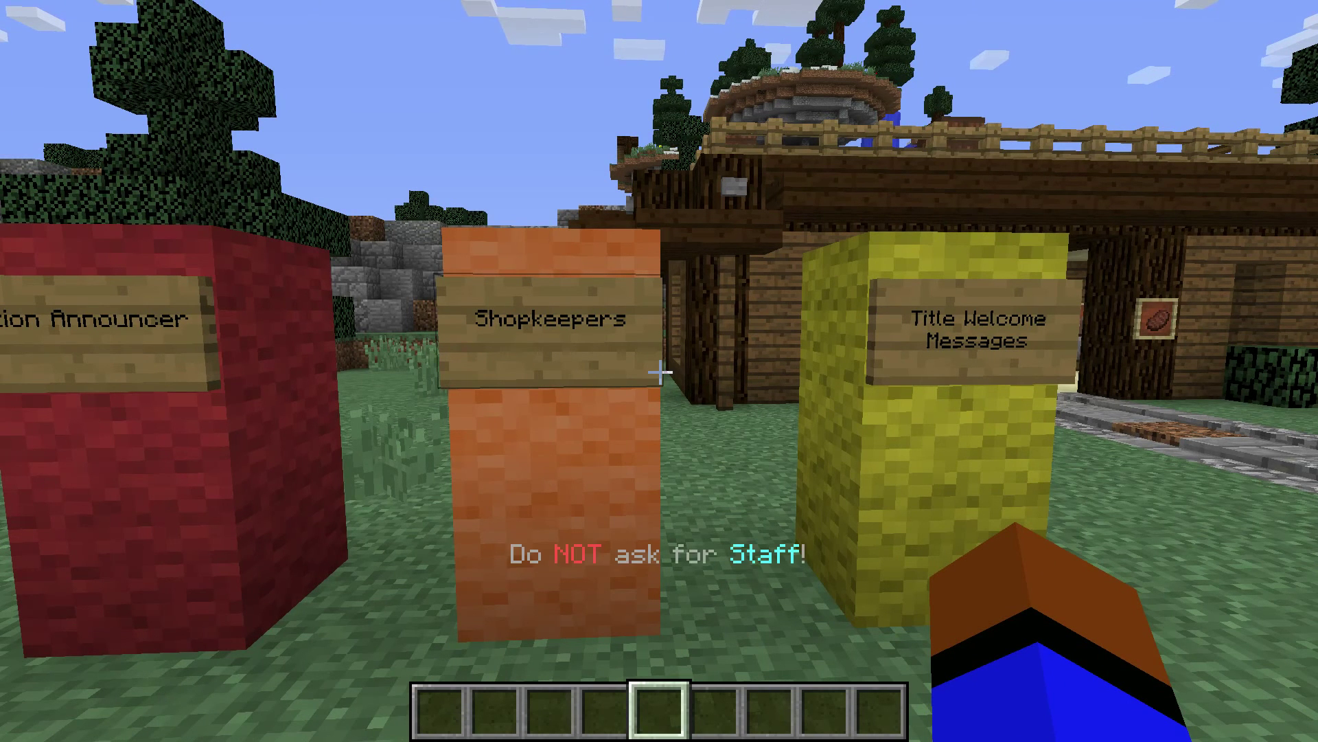
# Look over the three plugin display blocks and stop in front of the red Action Announcer one
pyautogui.press('a')
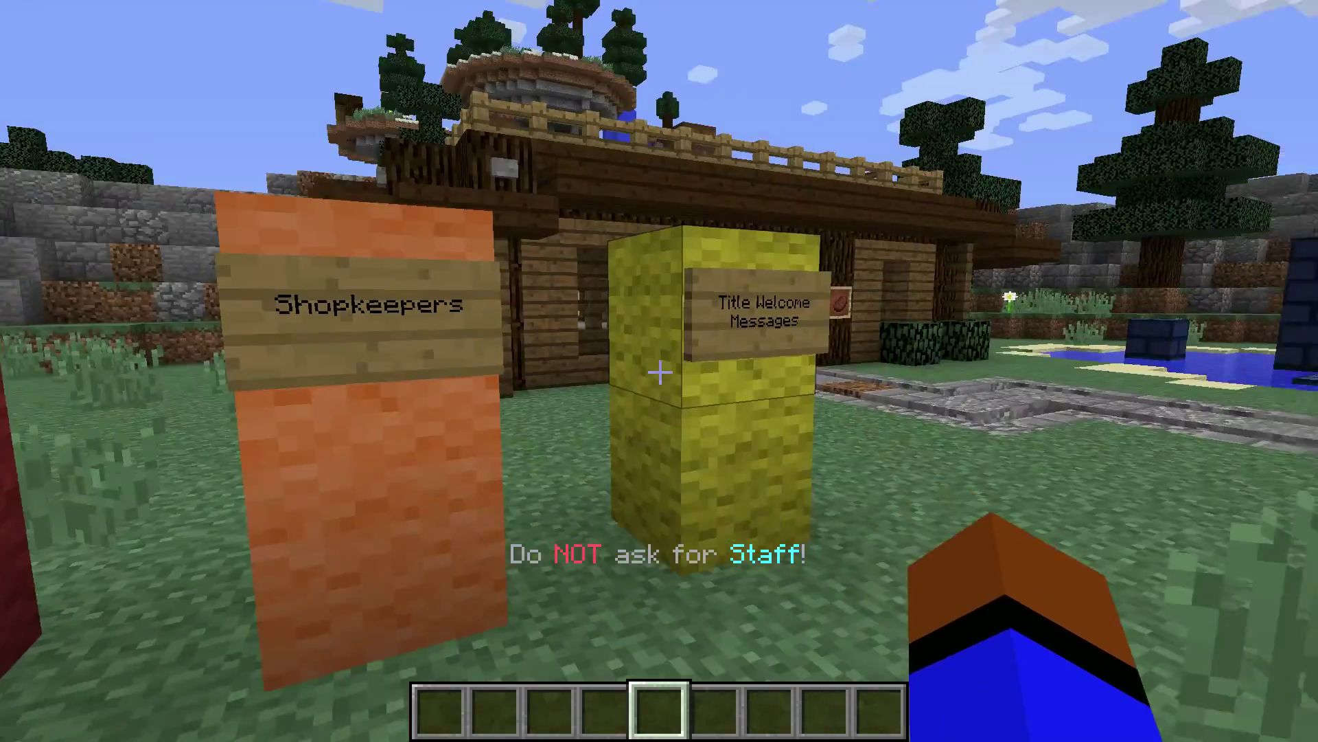
pyautogui.press('a')
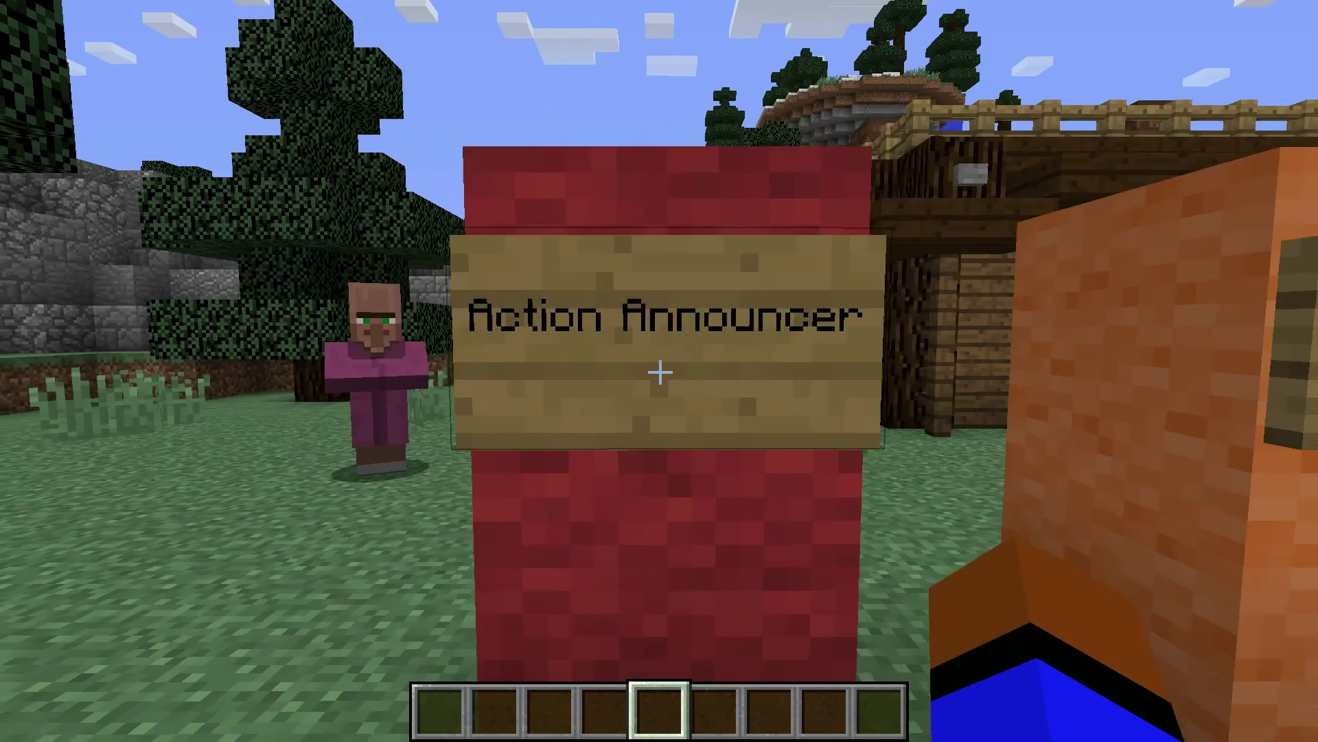
pyautogui.press('s')
pyautogui.press('s')
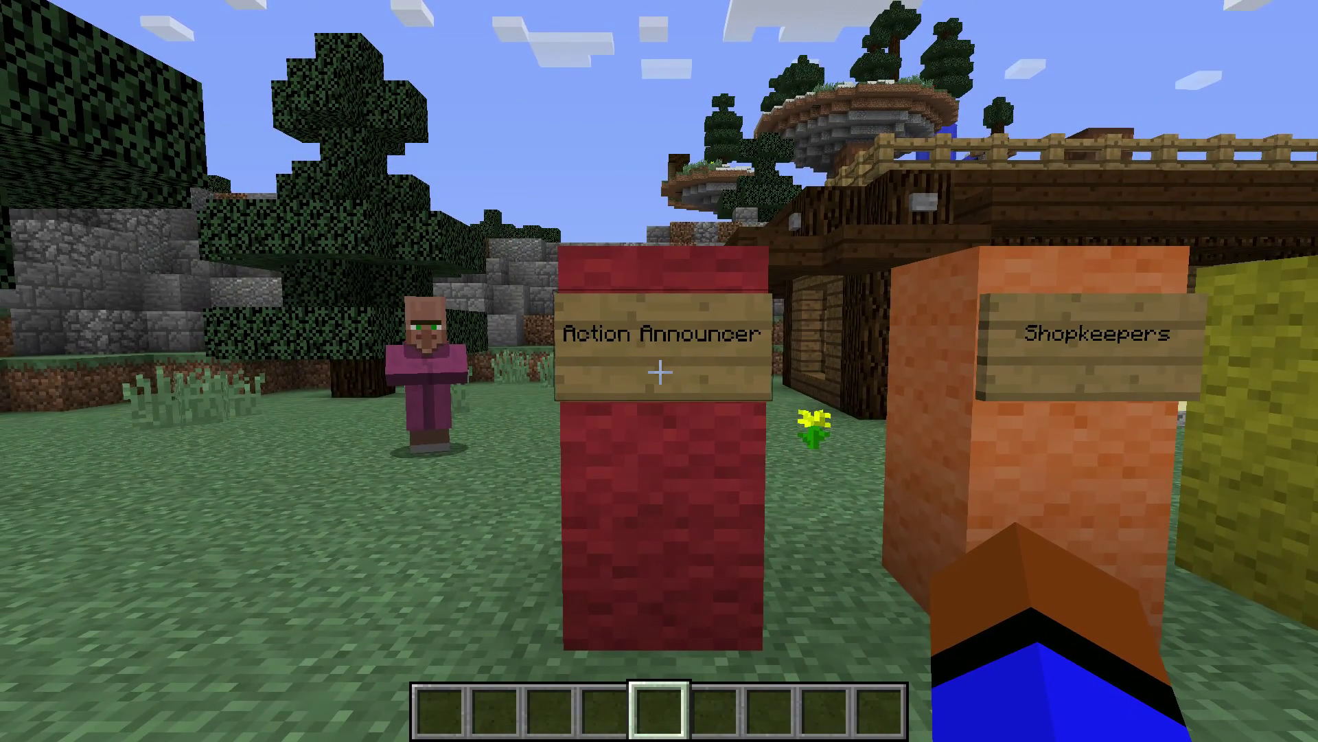
pyautogui.press('/')
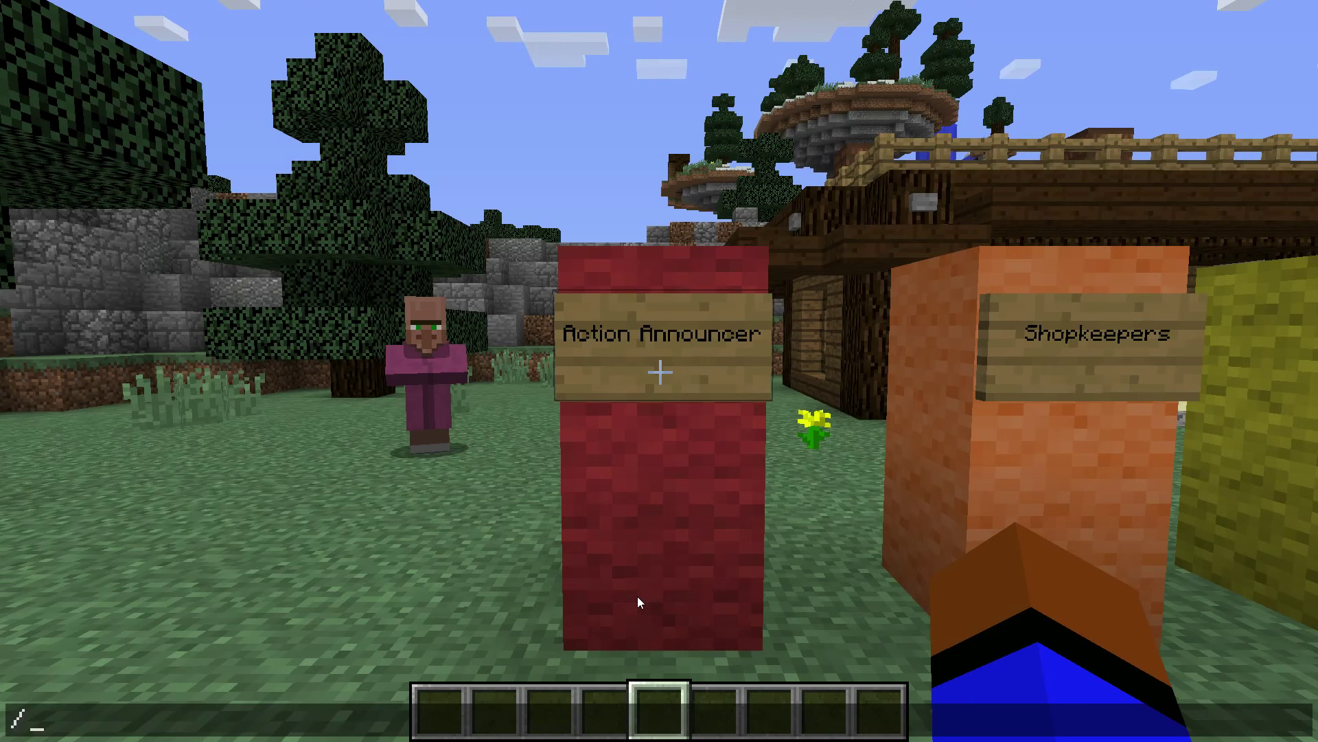
pyautogui.press('Escape')
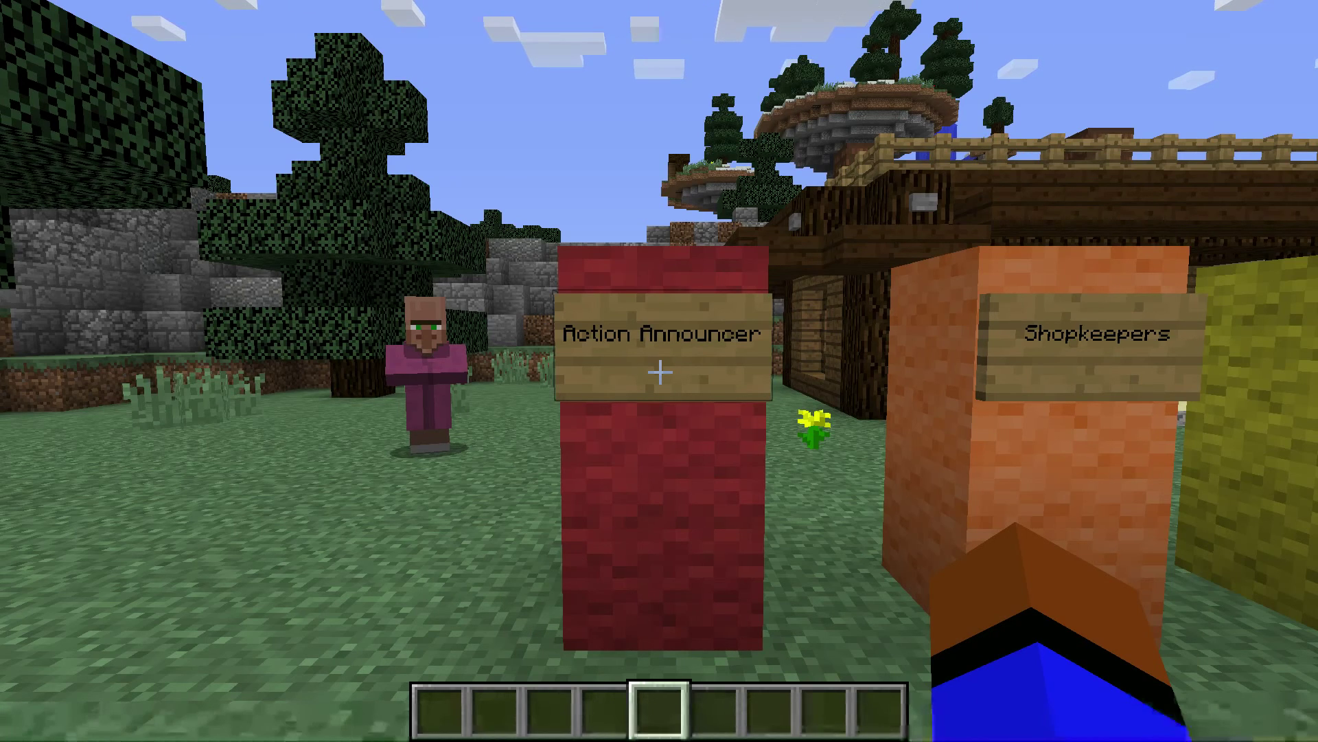
pyautogui.press('d')
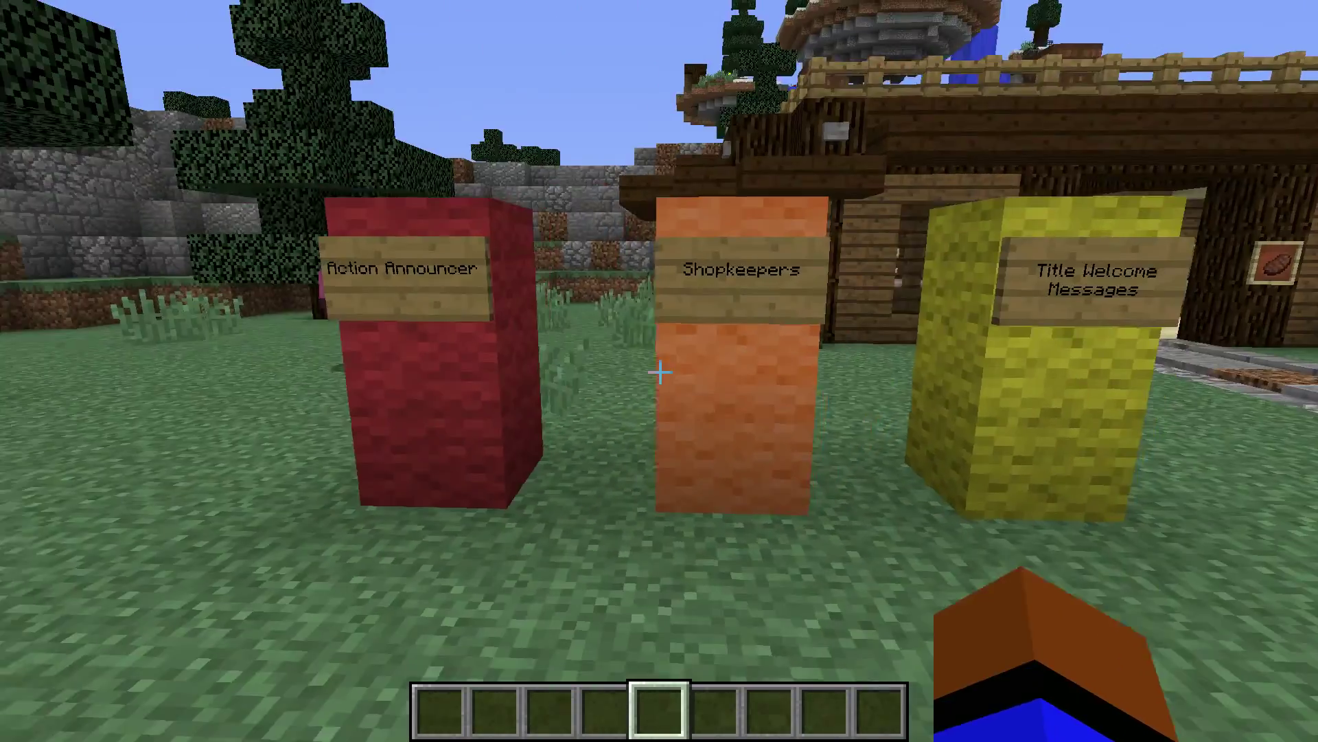
pyautogui.press('a')
pyautogui.press('w')
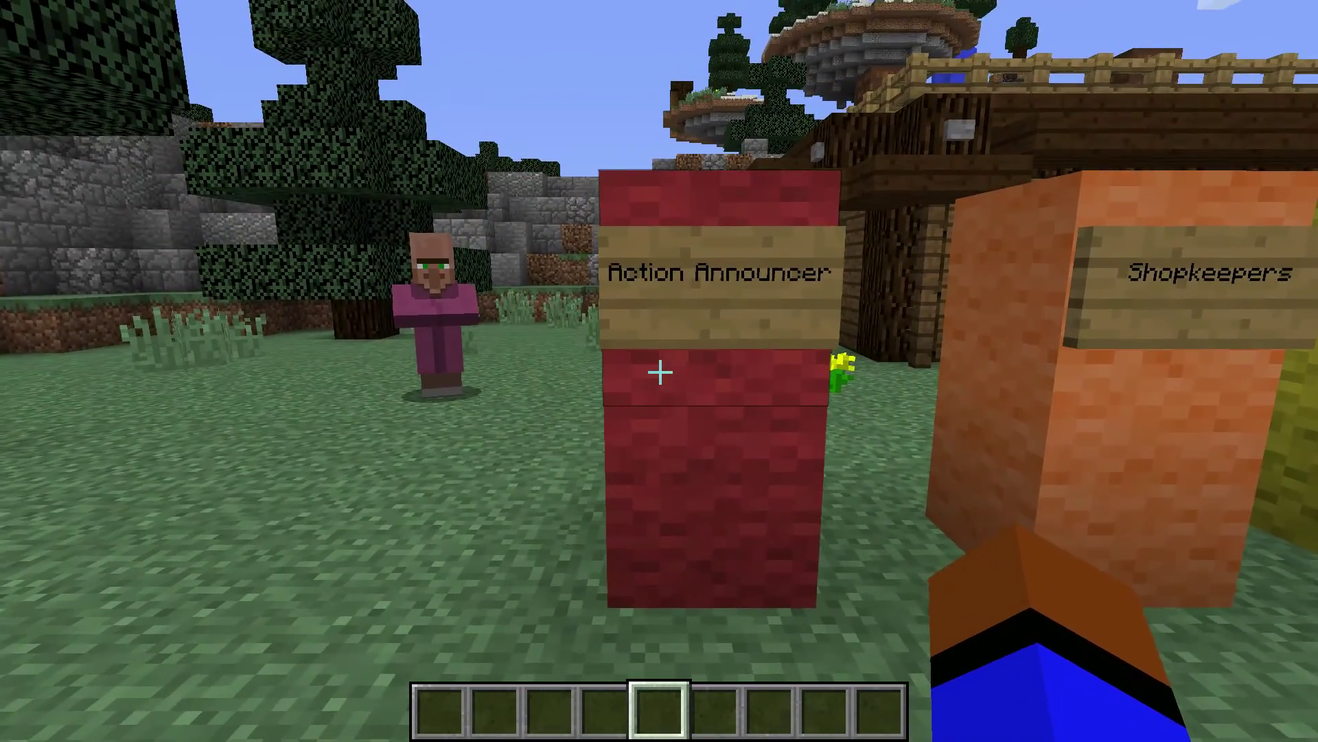
# Show the ActionAnnouncer plugin information with /aa and its command overview with /aa help
pyautogui.write('/a')
pyautogui.press('Return')
pyautogui.write('/')
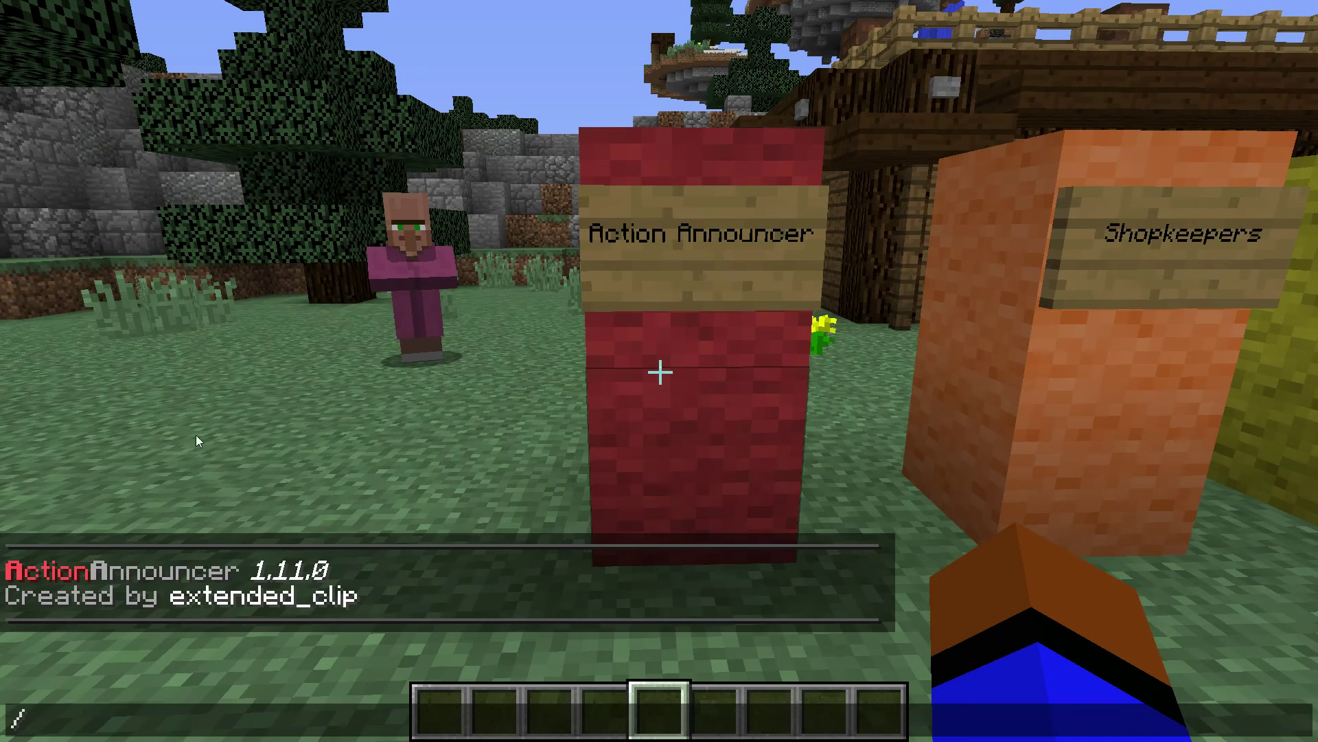
pyautogui.write('aa help')
pyautogui.press('Return')
# Read the ActionAnnouncer help to its end and list the active announcements with /aa list
pyautogui.write('/')
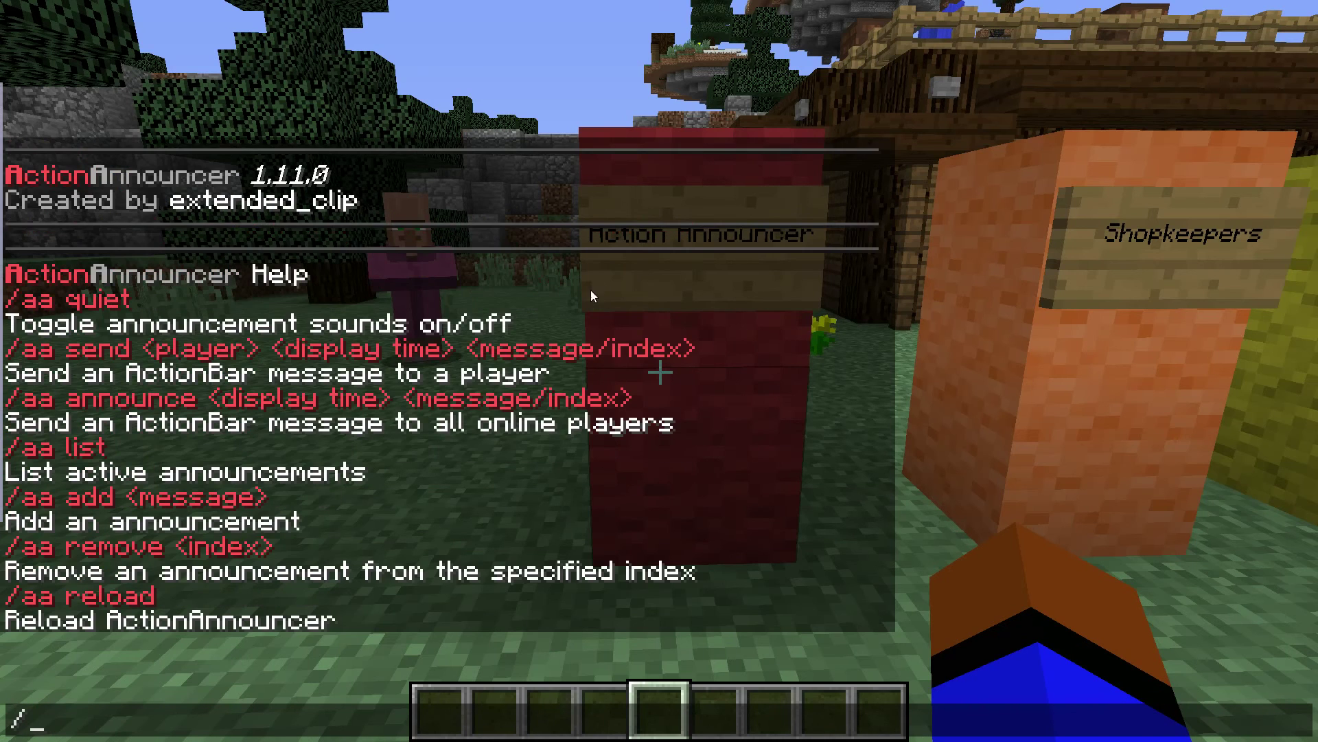
pyautogui.scroll(-1, 127, 350)
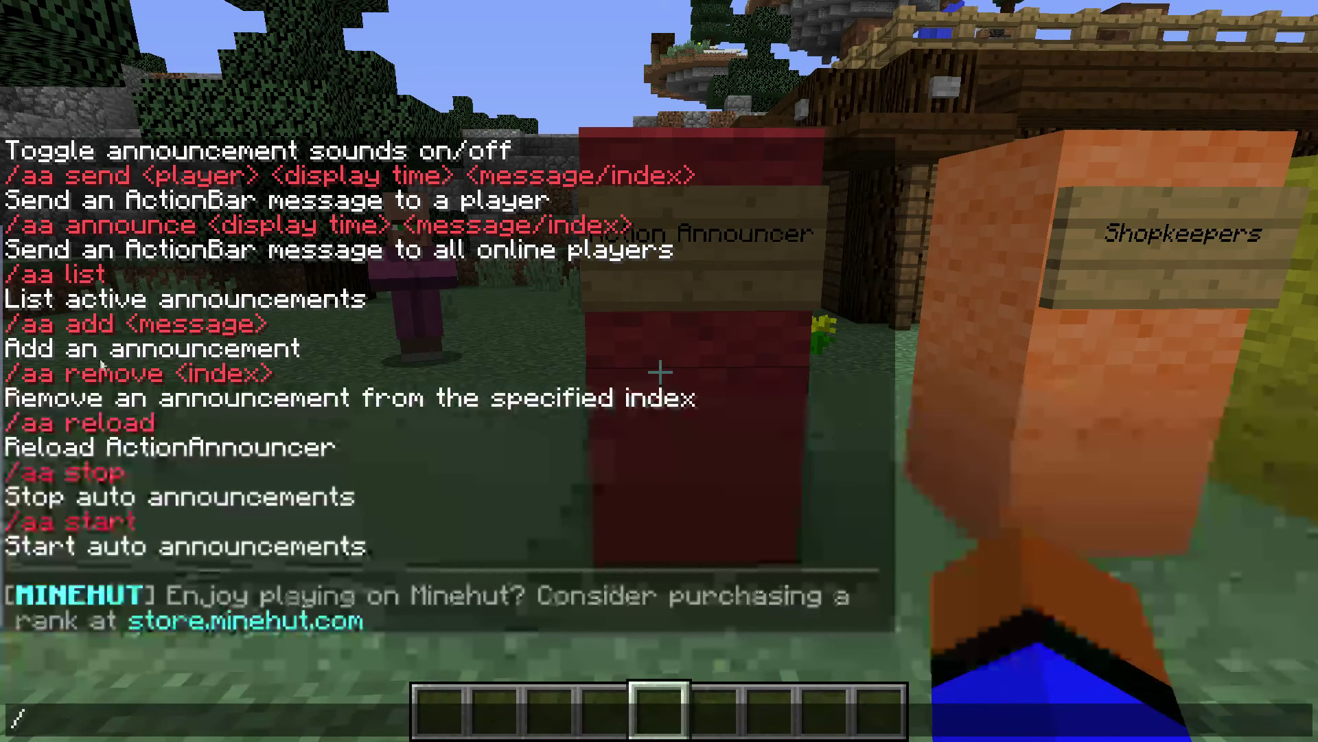
pyautogui.write('aa list')
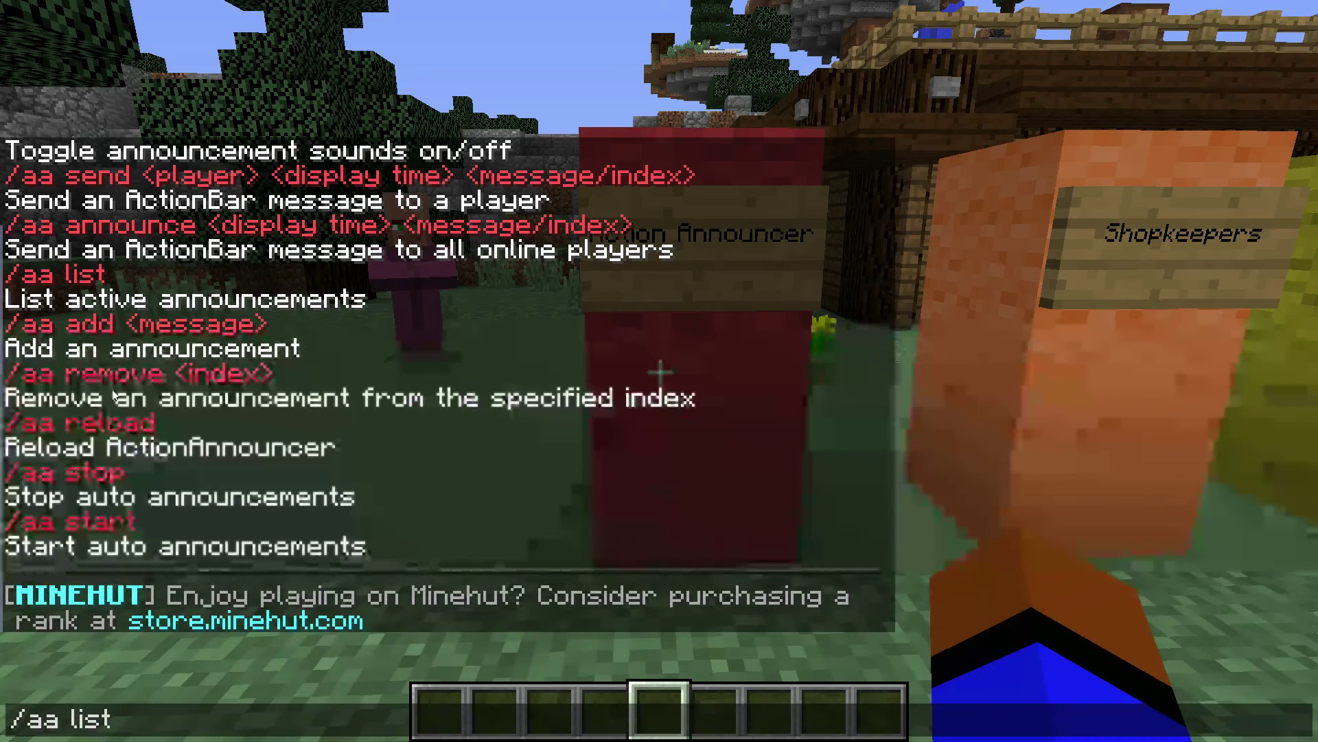
pyautogui.press('Return')
# Try to add a test announcement with the command /aa aad &7This is a &dTEST
pyautogui.press('/')
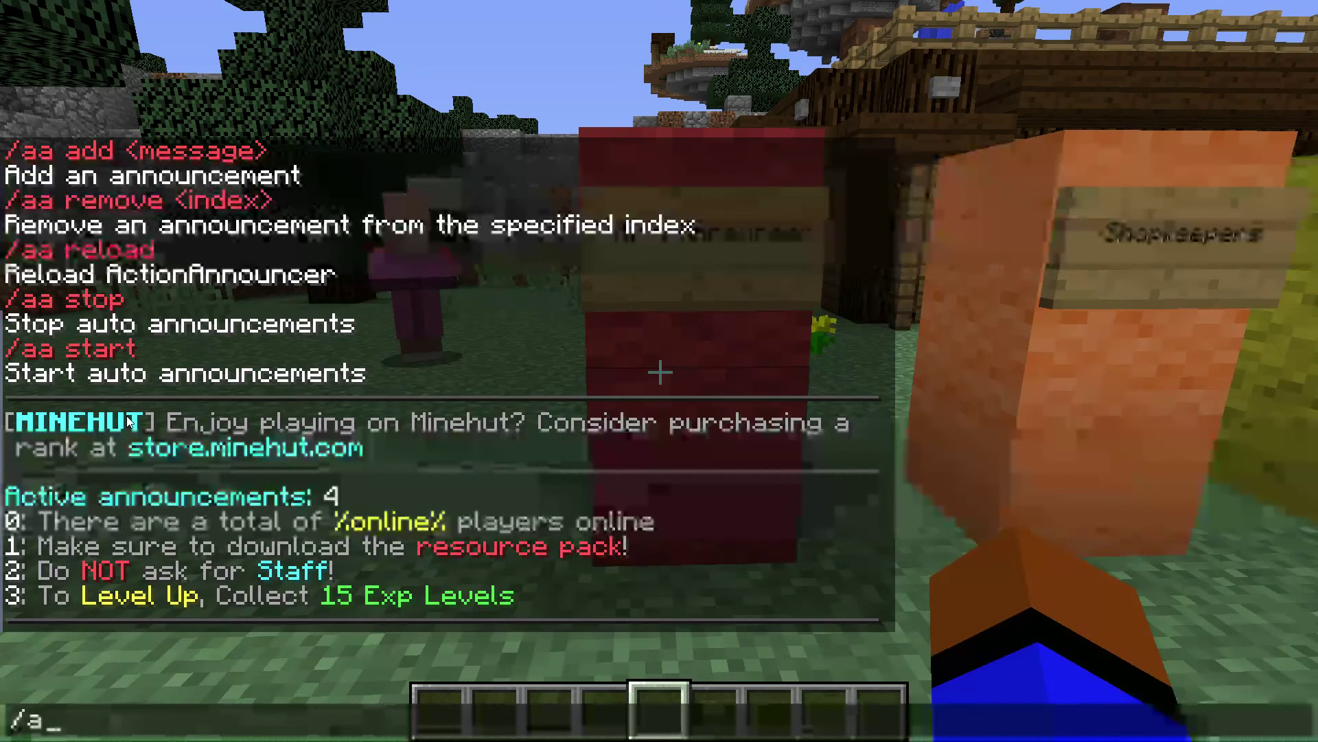
pyautogui.write('ad &7This ')
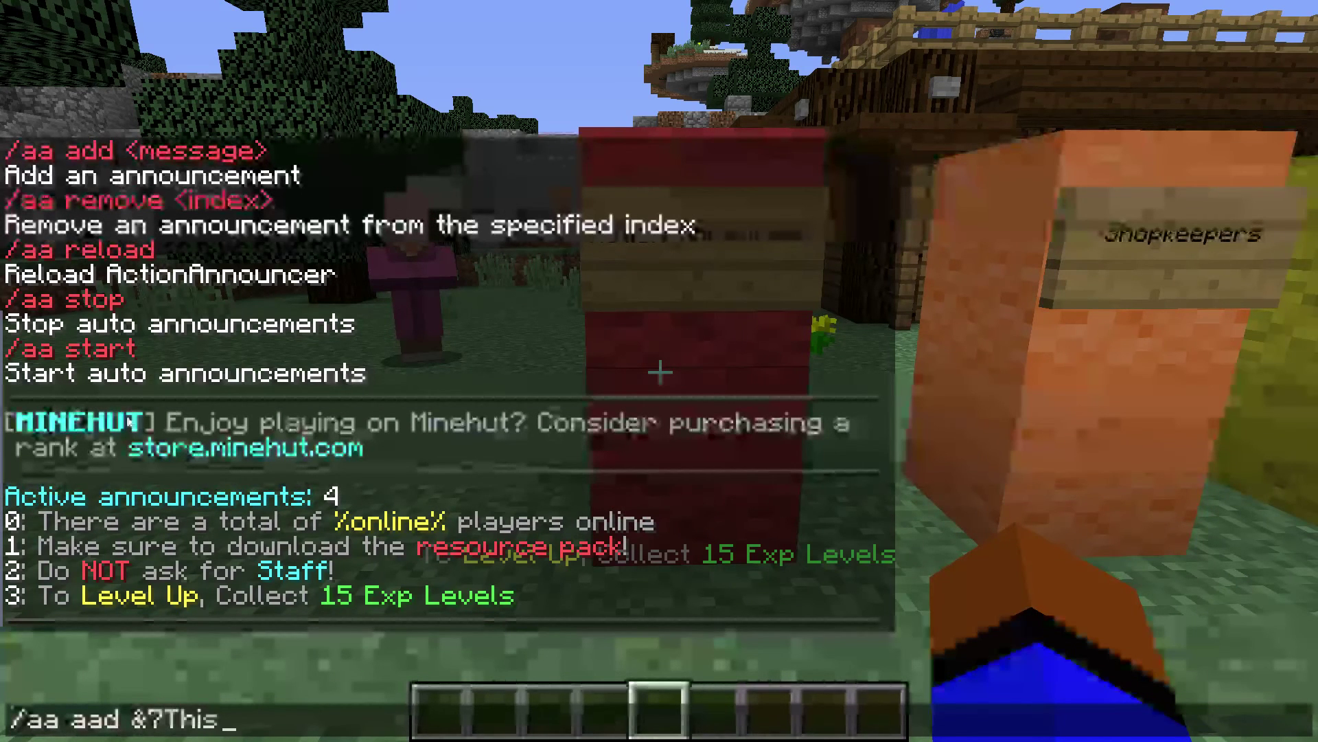
pyautogui.write('is a &')
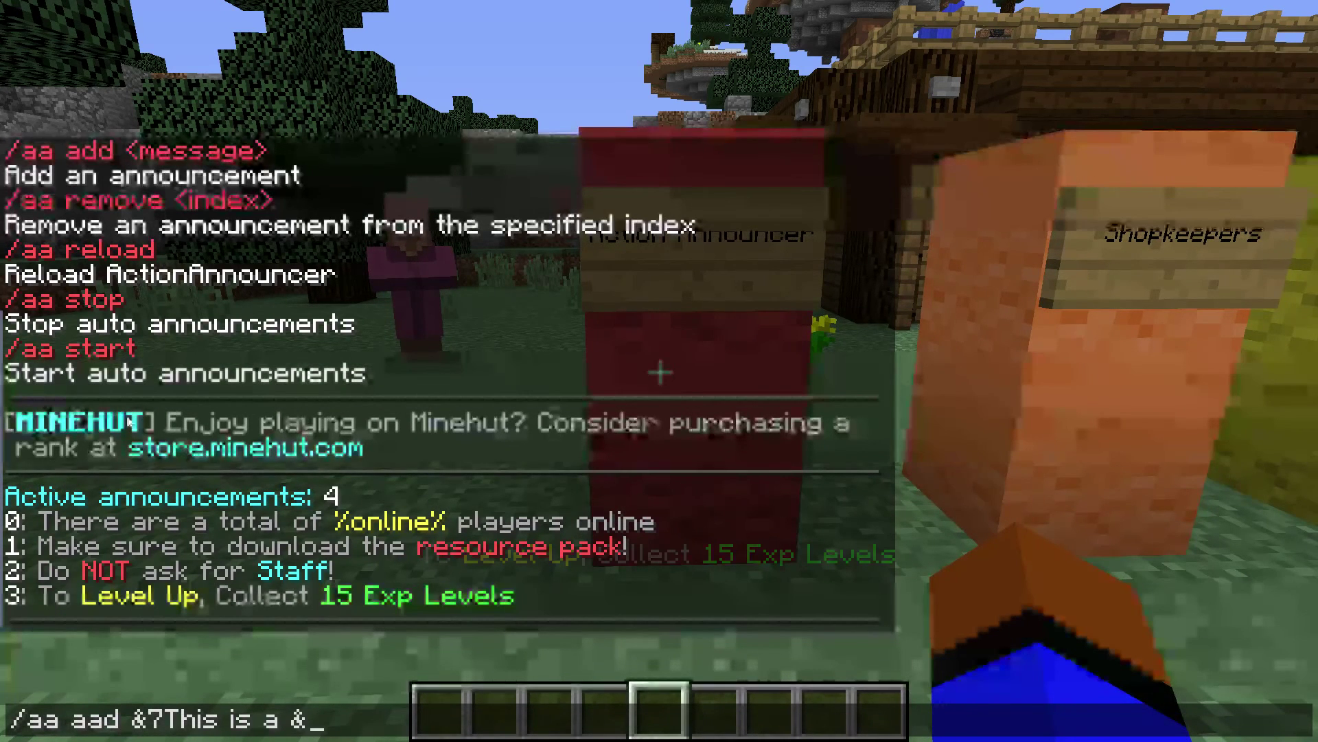
pyautogui.write('dTEST')
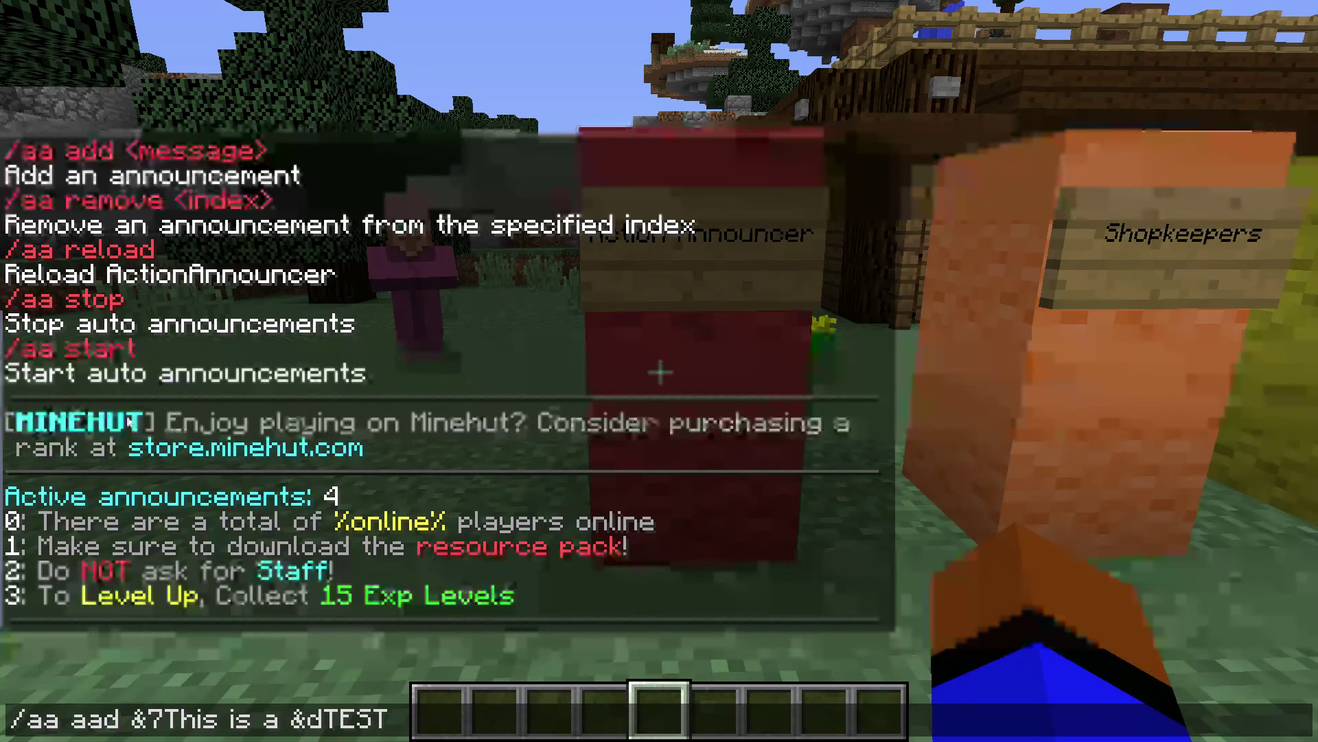
pyautogui.press('Return')
# Recall the announcement command, correct its misspelled subcommand to add, and run it with the same TEST message
pyautogui.press('t')
pyautogui.press('Up')
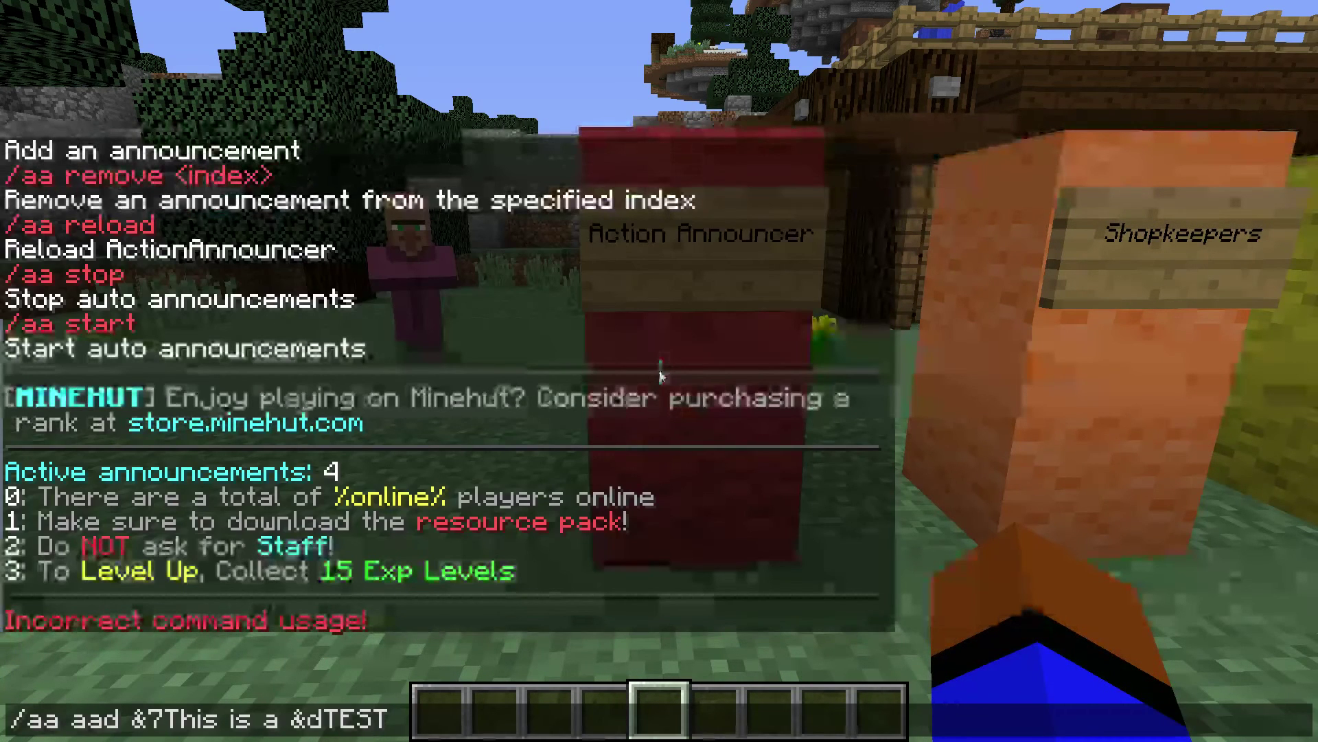
pyautogui.press('Left')
pyautogui.press('Left')
pyautogui.press('Left')
pyautogui.press('Left')
pyautogui.press('Left')
pyautogui.press('Left')
pyautogui.press('Left')
pyautogui.press('Left')
pyautogui.press('Left')
pyautogui.press('Left')
pyautogui.press('Left')
pyautogui.press('Left')
pyautogui.press('Left')
pyautogui.press('Left')
pyautogui.press('Left')
pyautogui.press('Left')
pyautogui.press('Left')
pyautogui.press('Left')
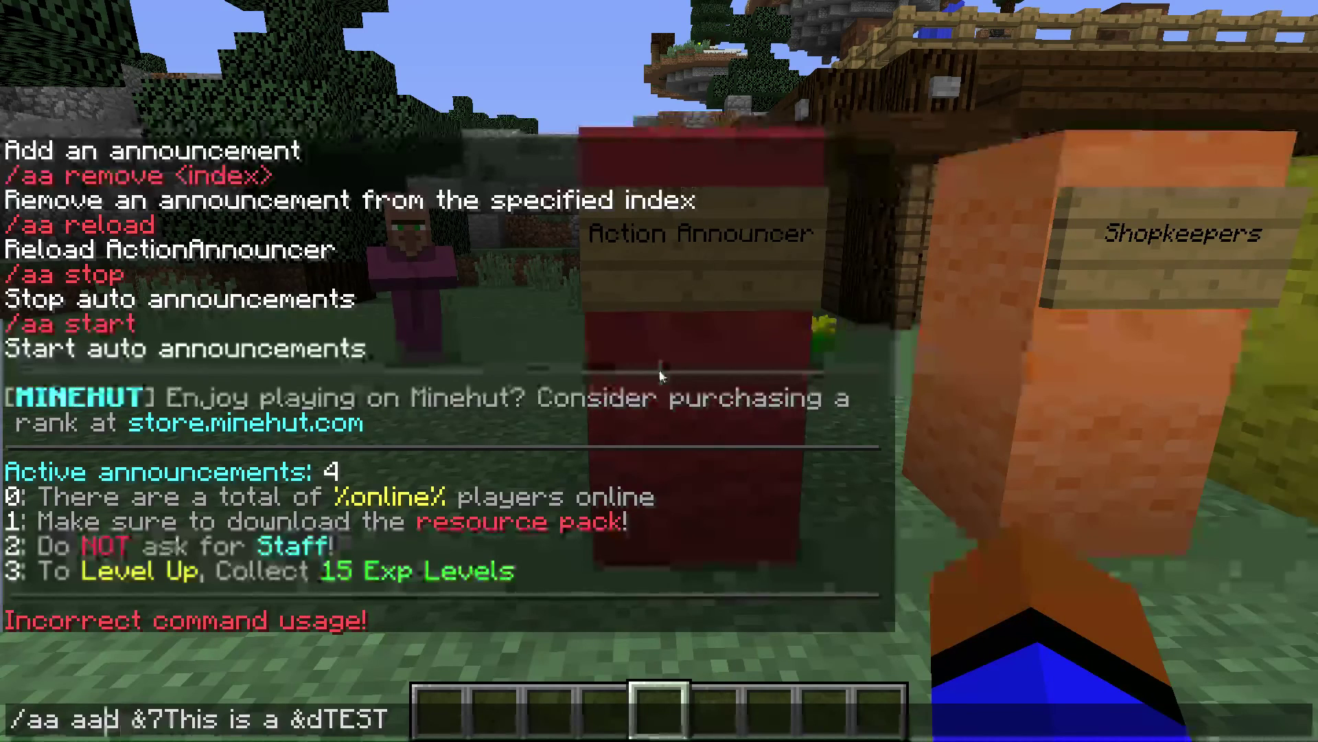
pyautogui.press('BackSpace')
pyautogui.press('Return')
# List the active announcements to check for the new TEST message
pyautogui.press('/')
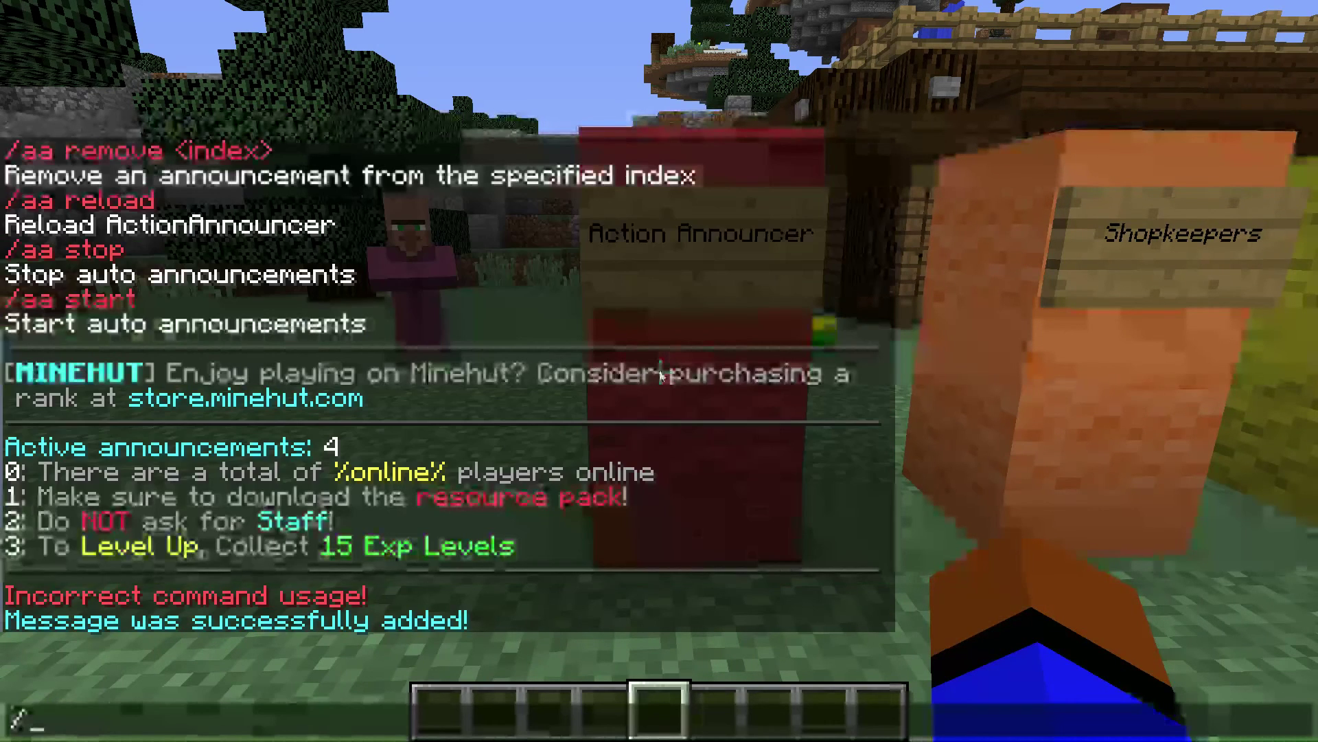
pyautogui.write('aa')
pyautogui.press('Return')
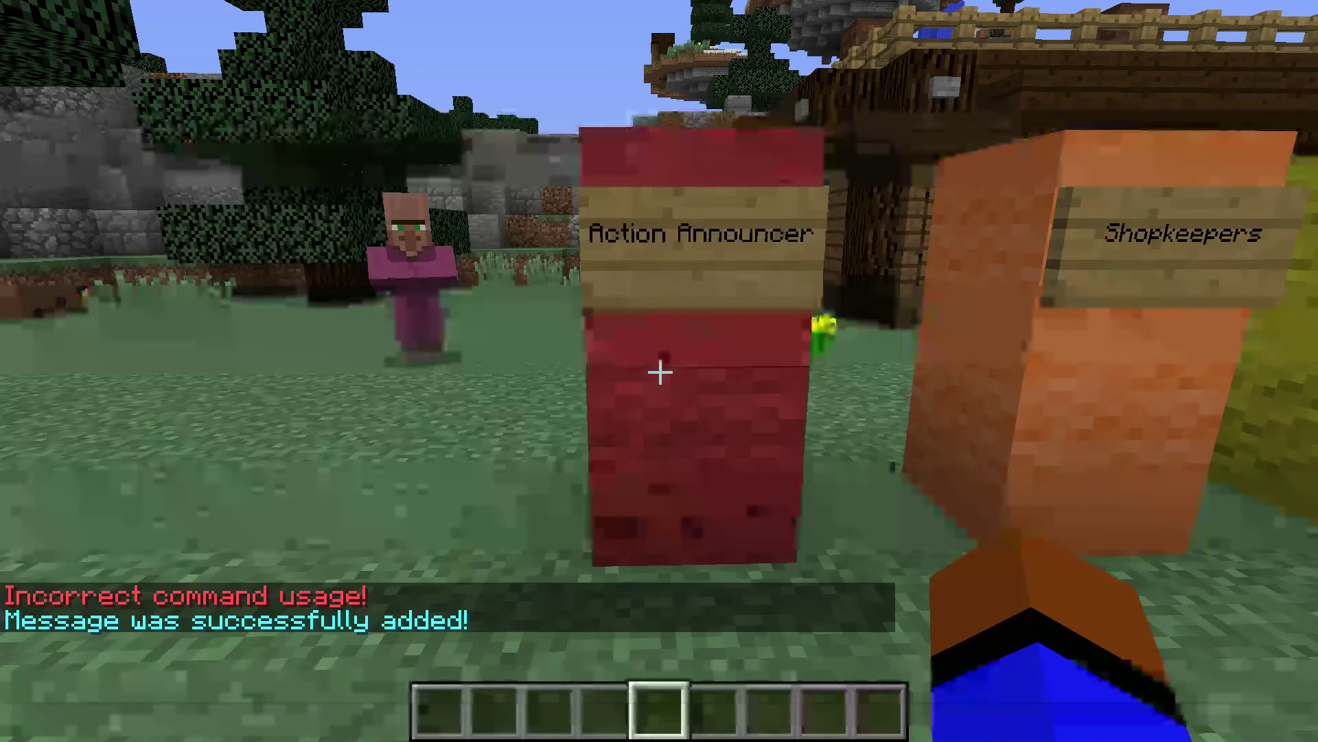
# Remove the TEST announcement by its index with /aa remove 4
pyautogui.press('/')
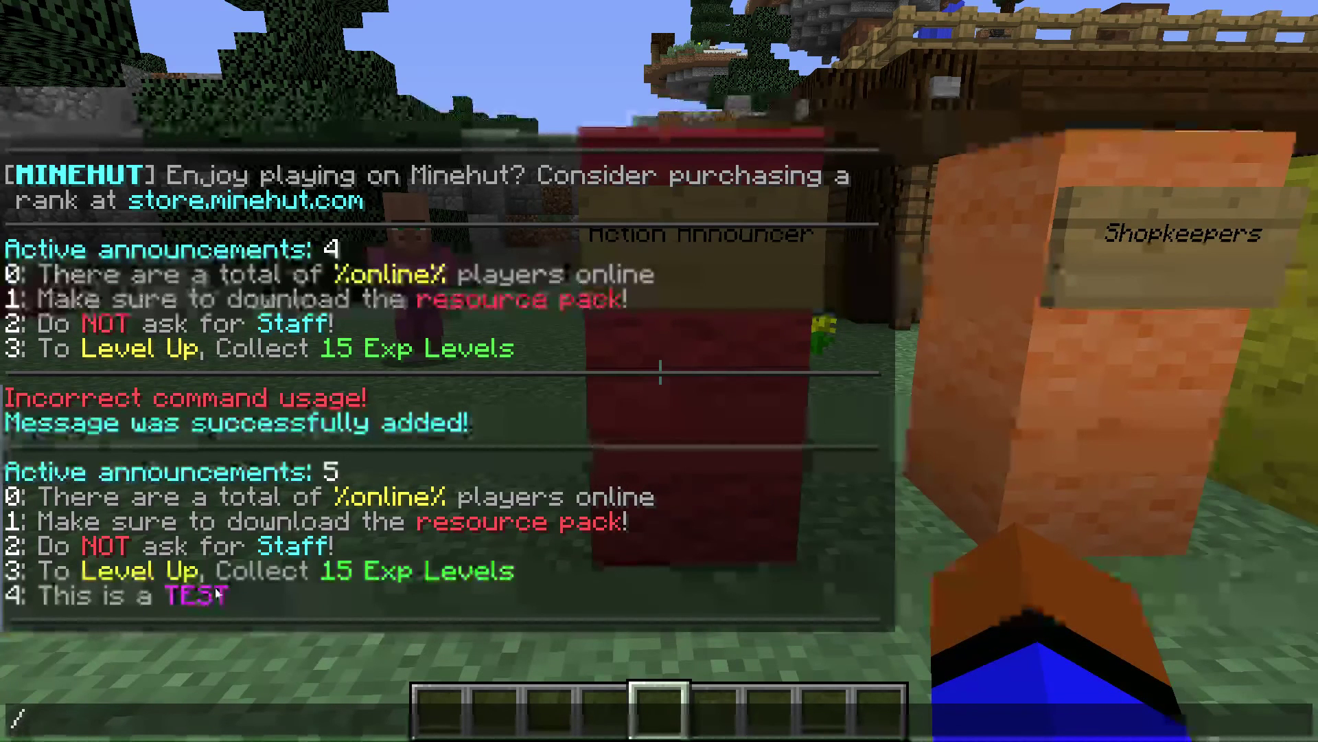
pyautogui.write('r')
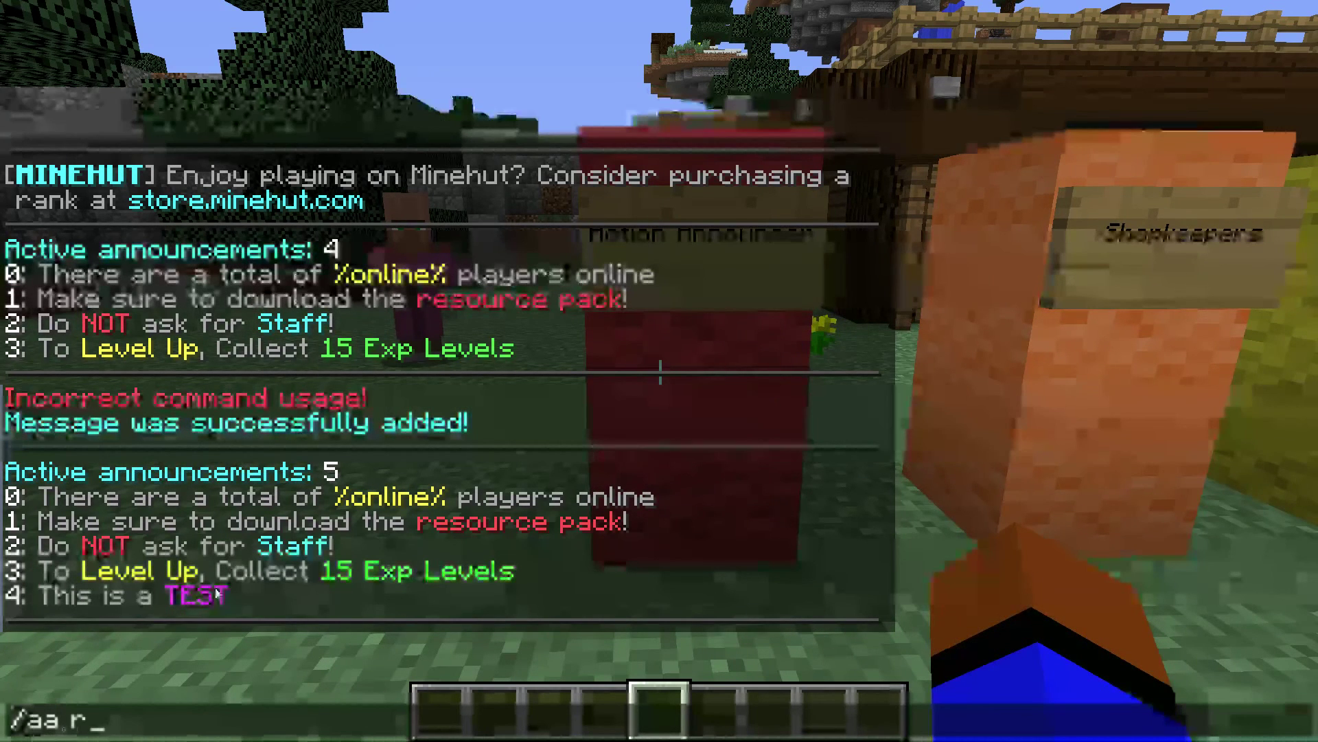
pyautogui.write('emove')
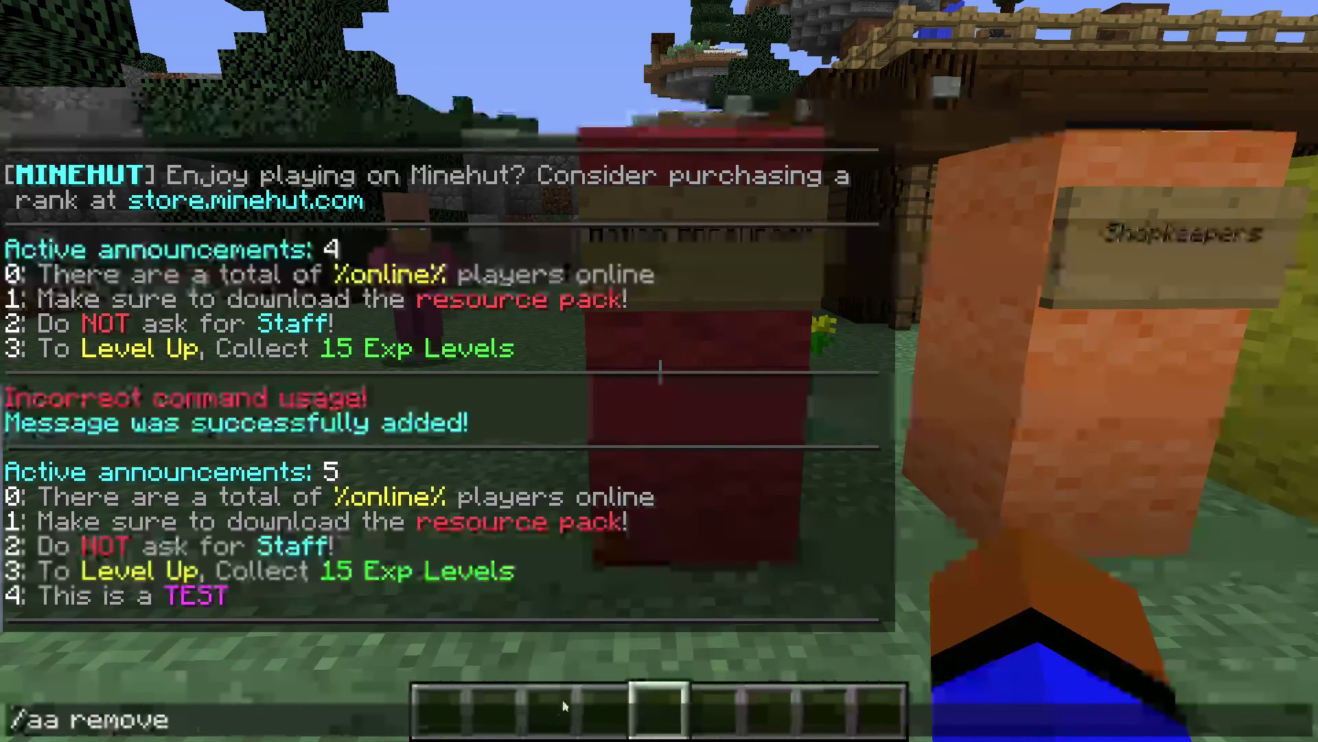
pyautogui.write(' &7thi')
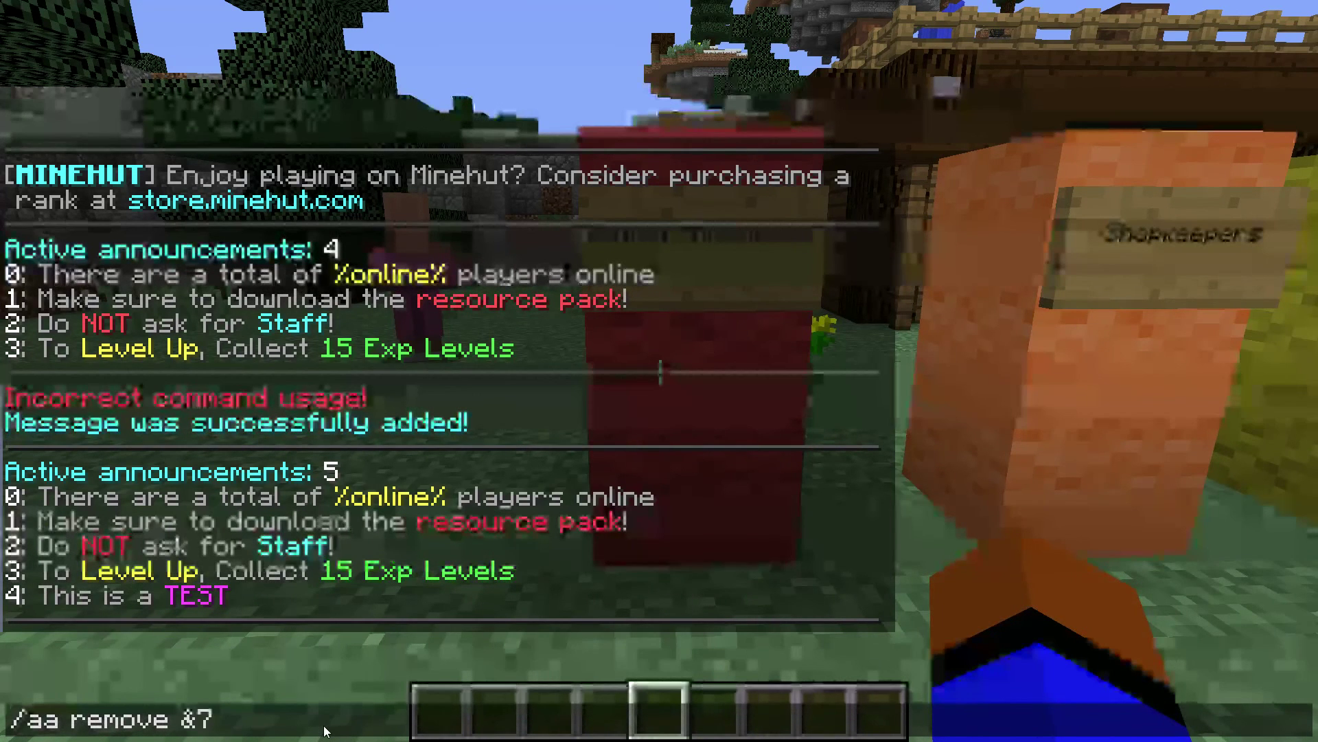
pyautogui.press('BackSpace')
pyautogui.press('BackSpace')
pyautogui.press('BackSpace')
pyautogui.press('BackSpace')
pyautogui.press('BackSpace')
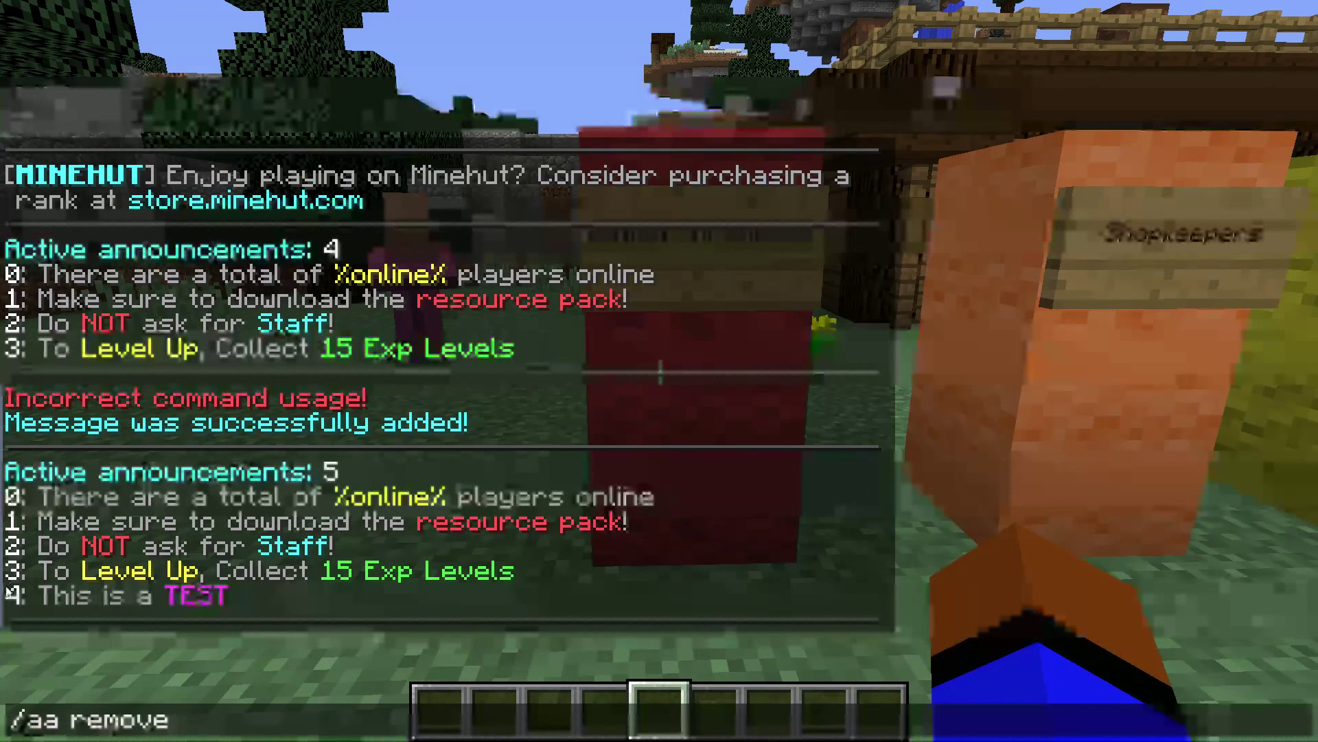
pyautogui.write('4')
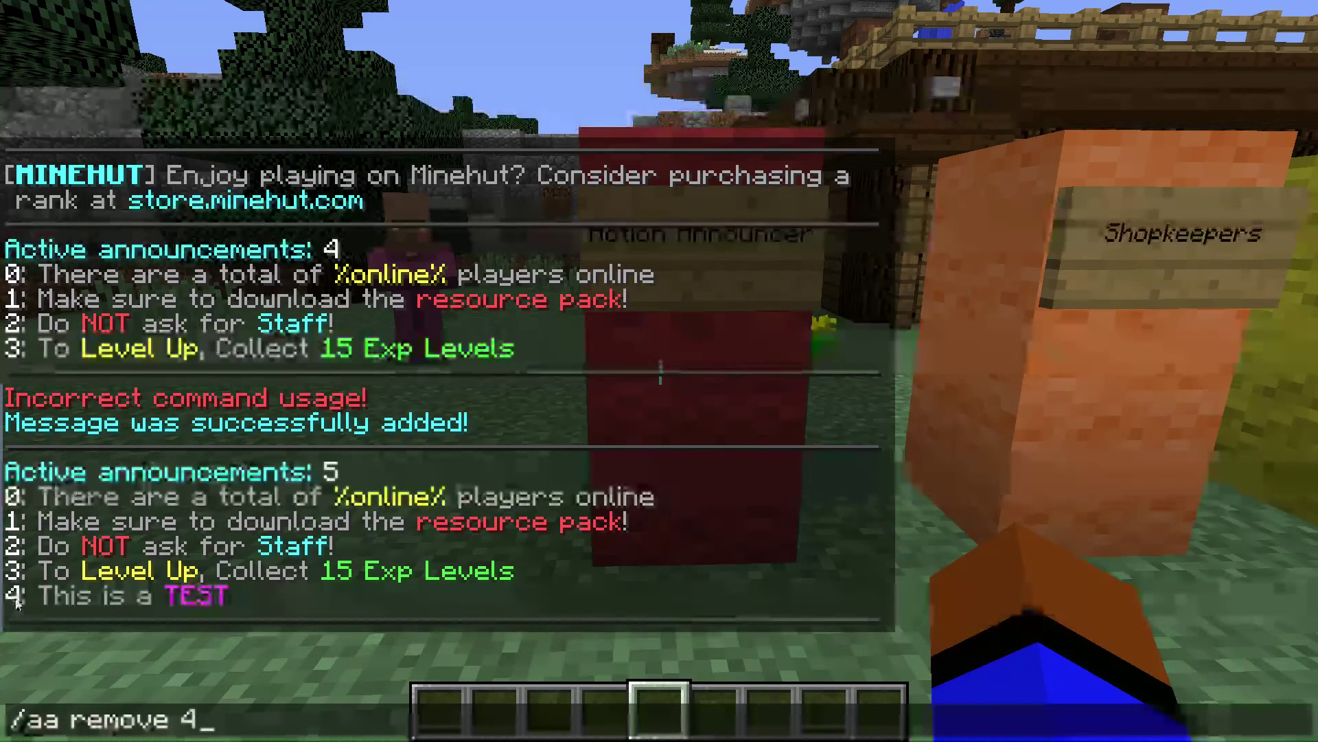
pyautogui.press('Return')
# Run /aa list again to check the announcements after the removal, and close the chat
pyautogui.press('/')
pyautogui.write('aa list')
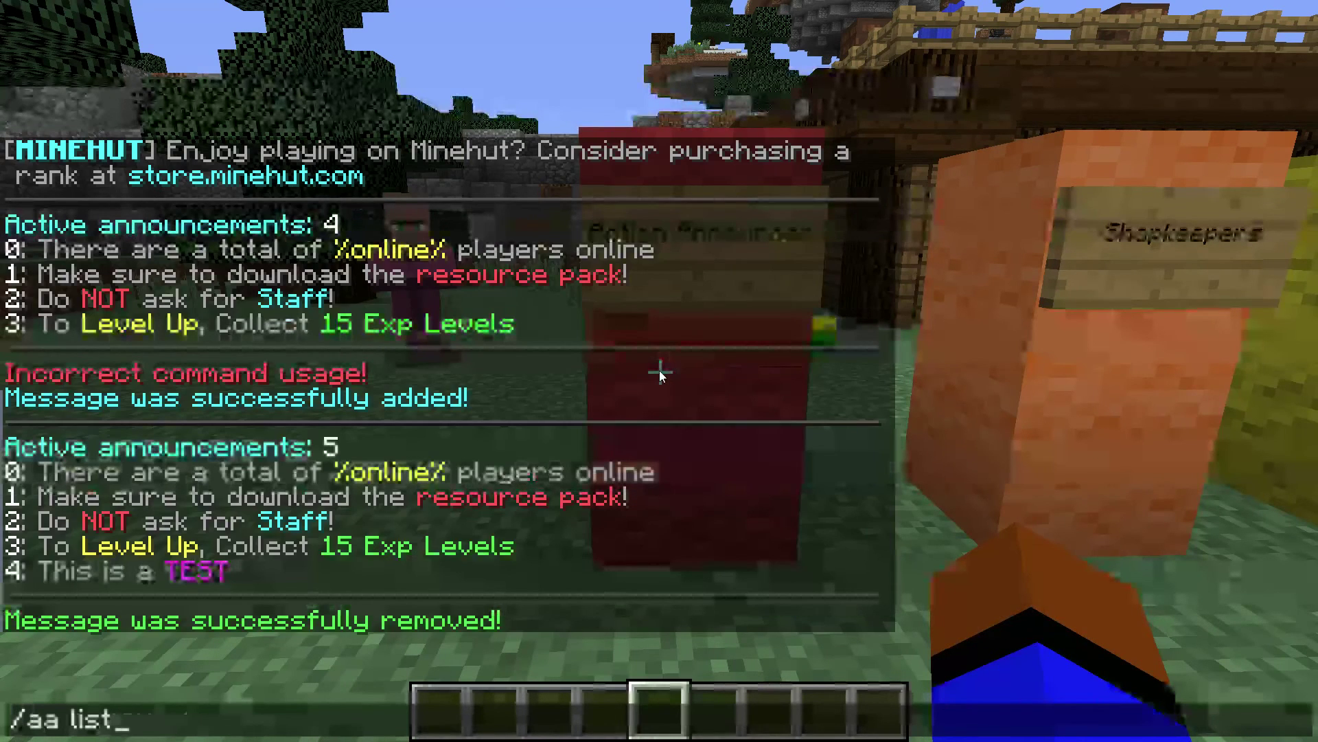
pyautogui.press('Return')
pyautogui.press('/')
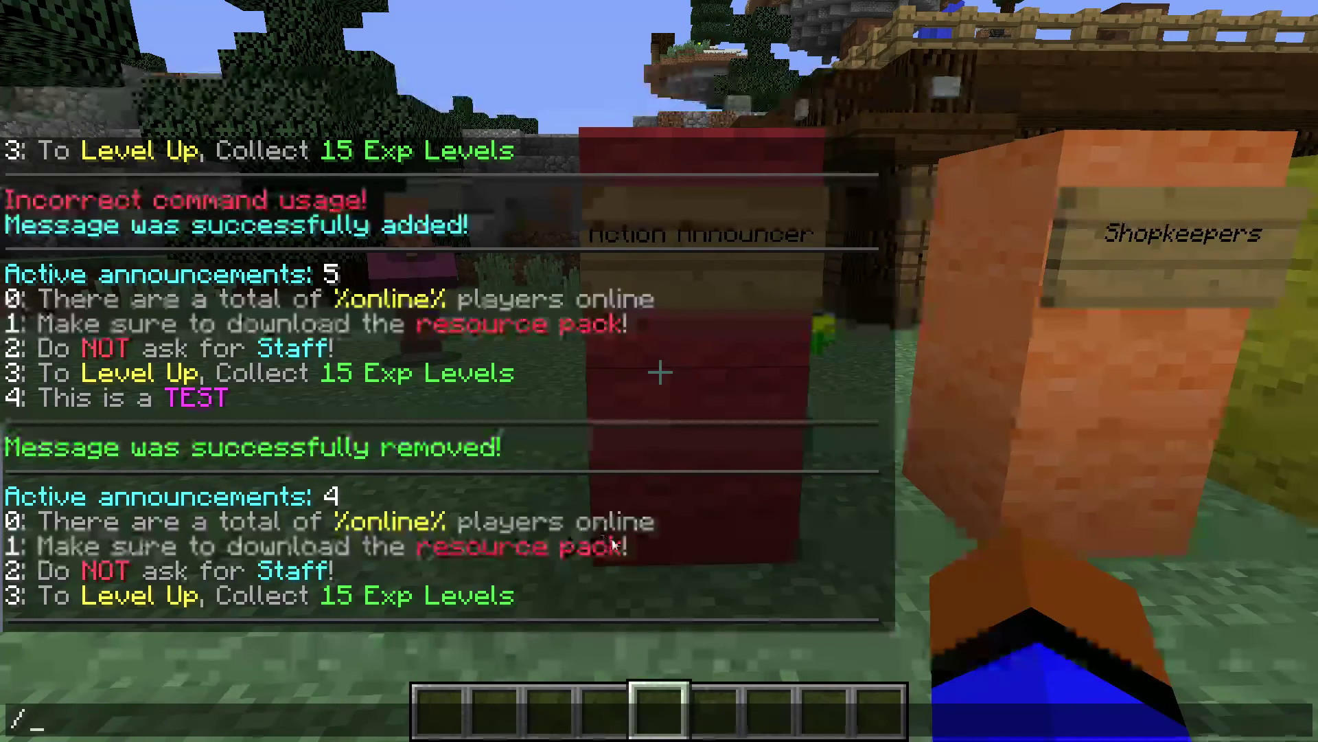
pyautogui.press('Escape')
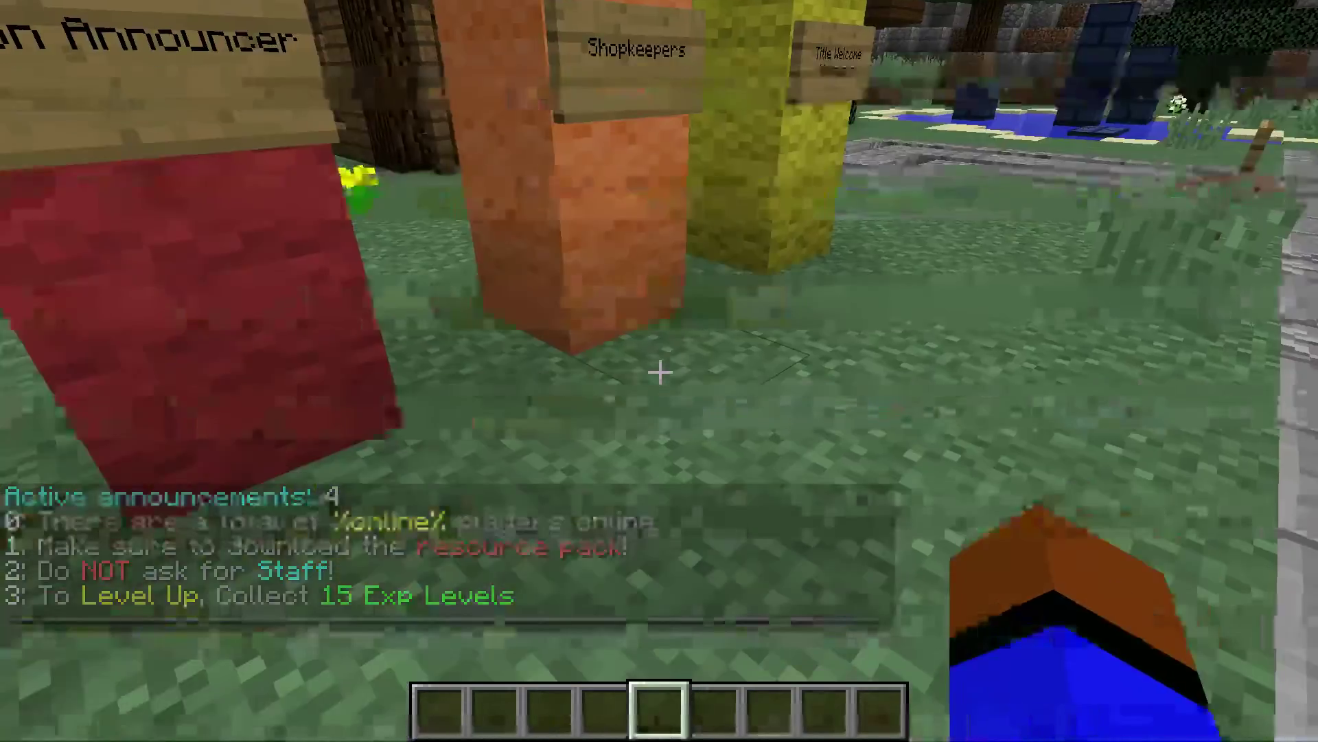
# Return to the red Action Announcer display and break the sign on it
pyautogui.press('w')
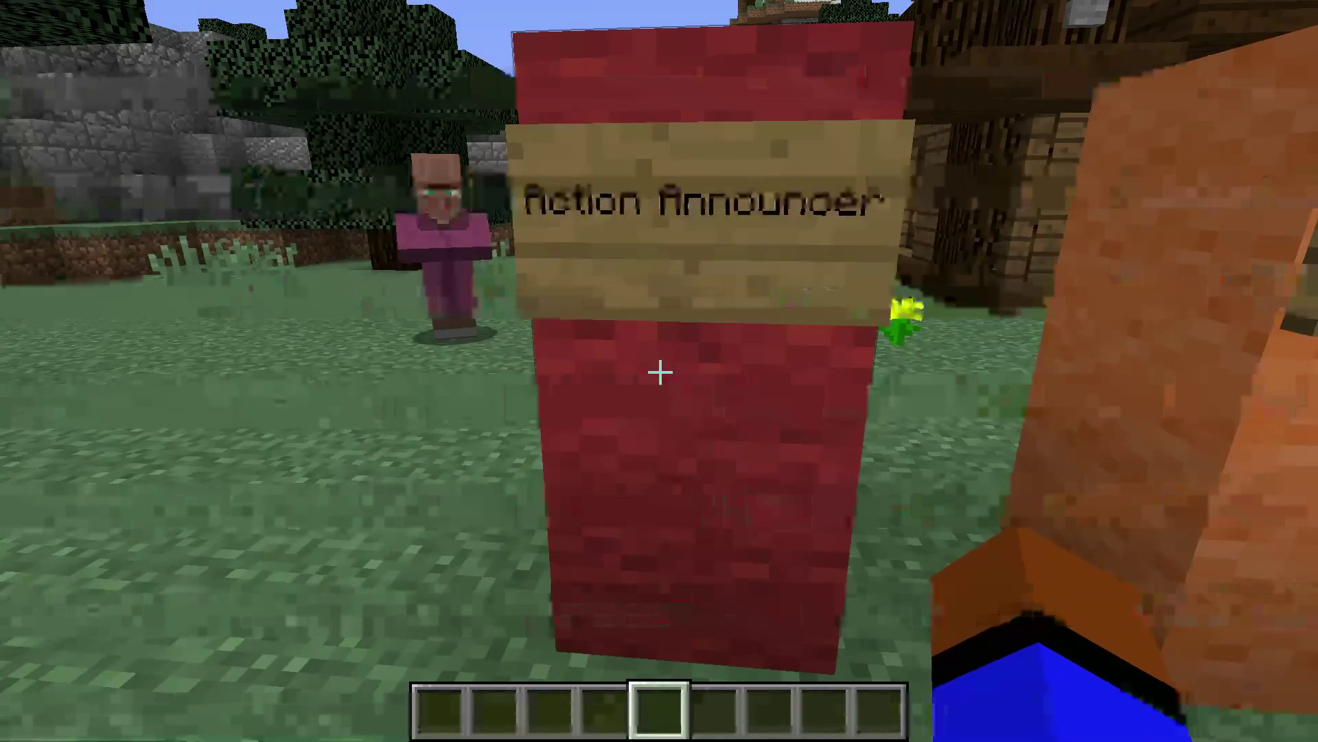
pyautogui.press('/')
pyautogui.press('Escape')
pyautogui.press('s')
pyautogui.click(660, 372)
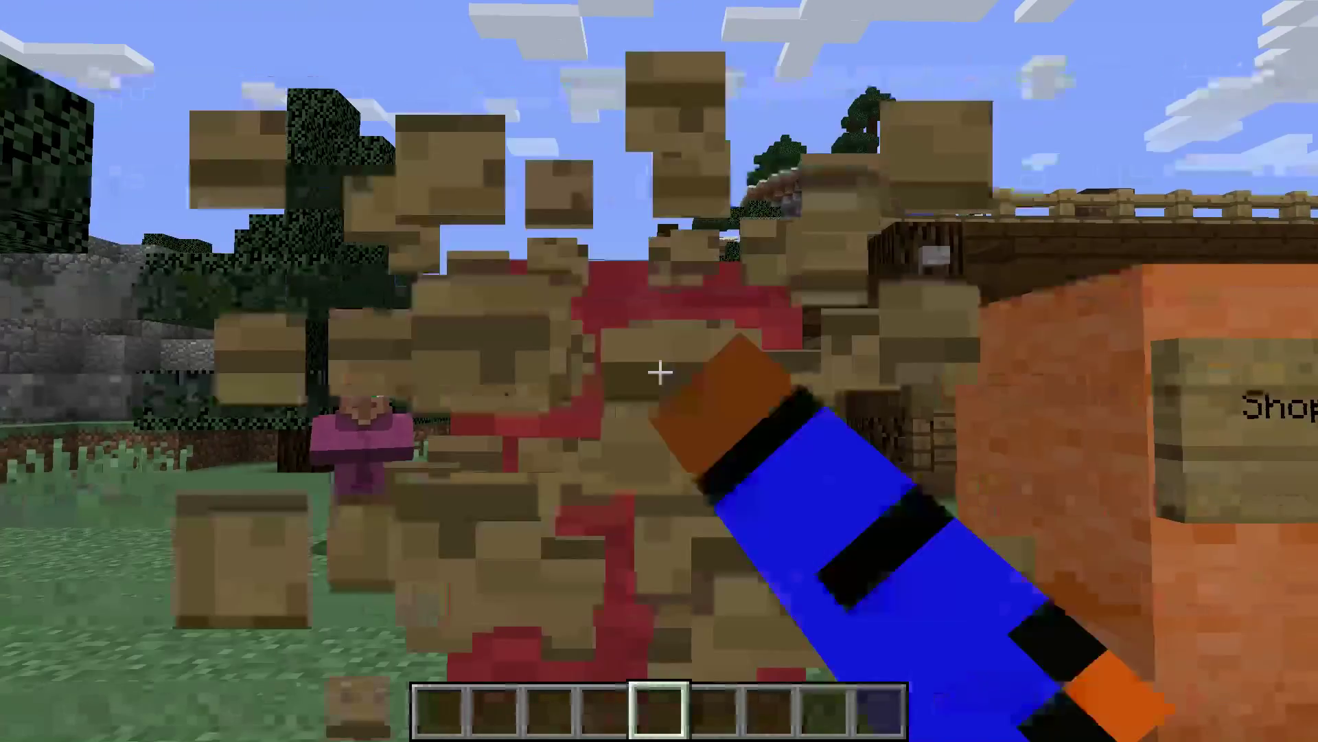
# Break the remaining red blocks of the Action Announcer display and walk over to the orange Shopkeepers display
pyautogui.click(660, 373)
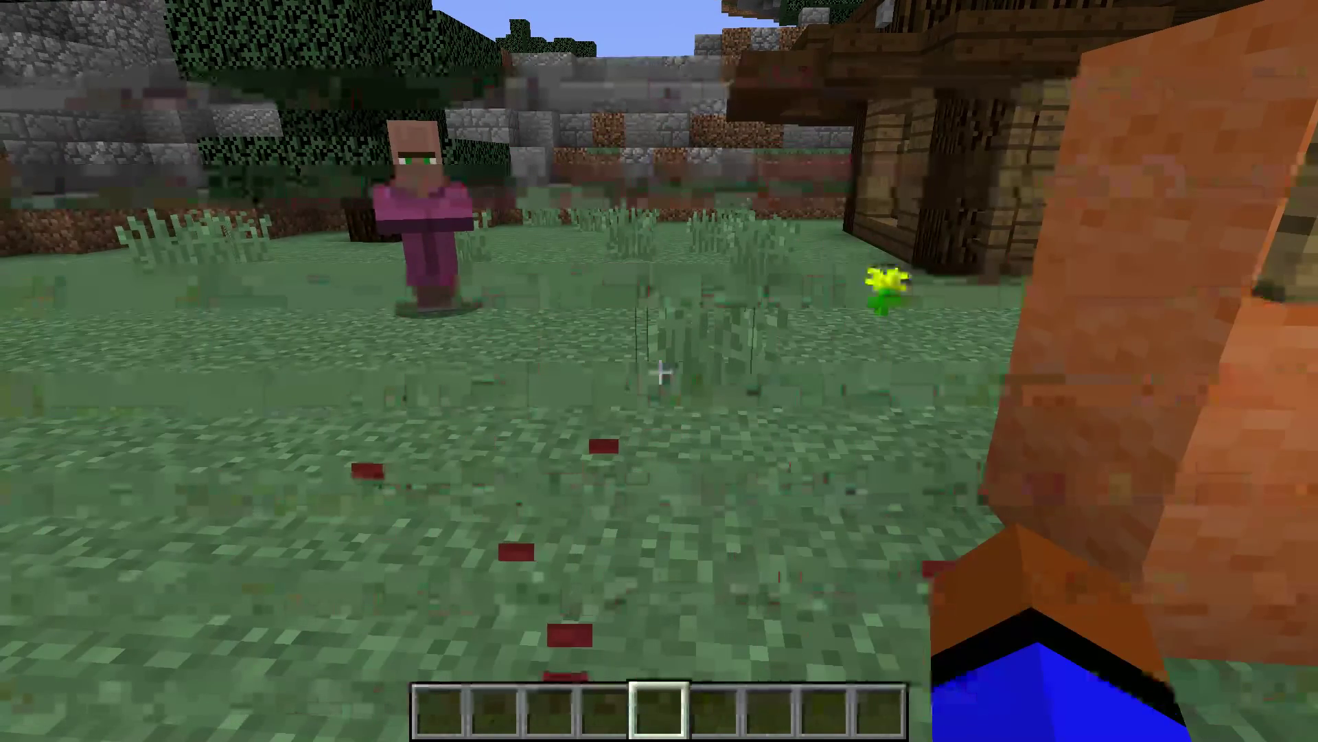
pyautogui.press('s')
pyautogui.press('d')
pyautogui.press('/')
pyautogui.press('Escape')
pyautogui.press('w')
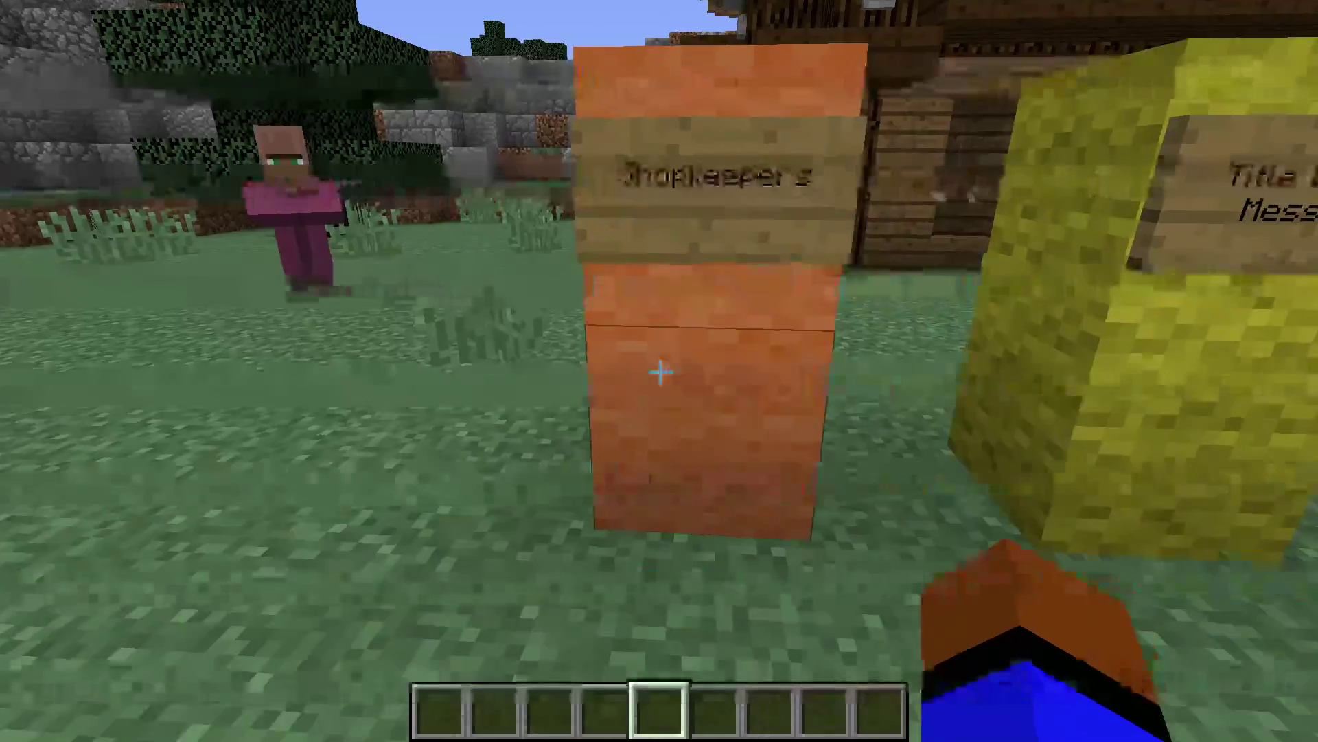
# Look around the Shopkeepers display, the nearby purple-robed villager and the yellow Title Welcome Messages display
pyautogui.press('w')
pyautogui.press('s')
pyautogui.press('w')
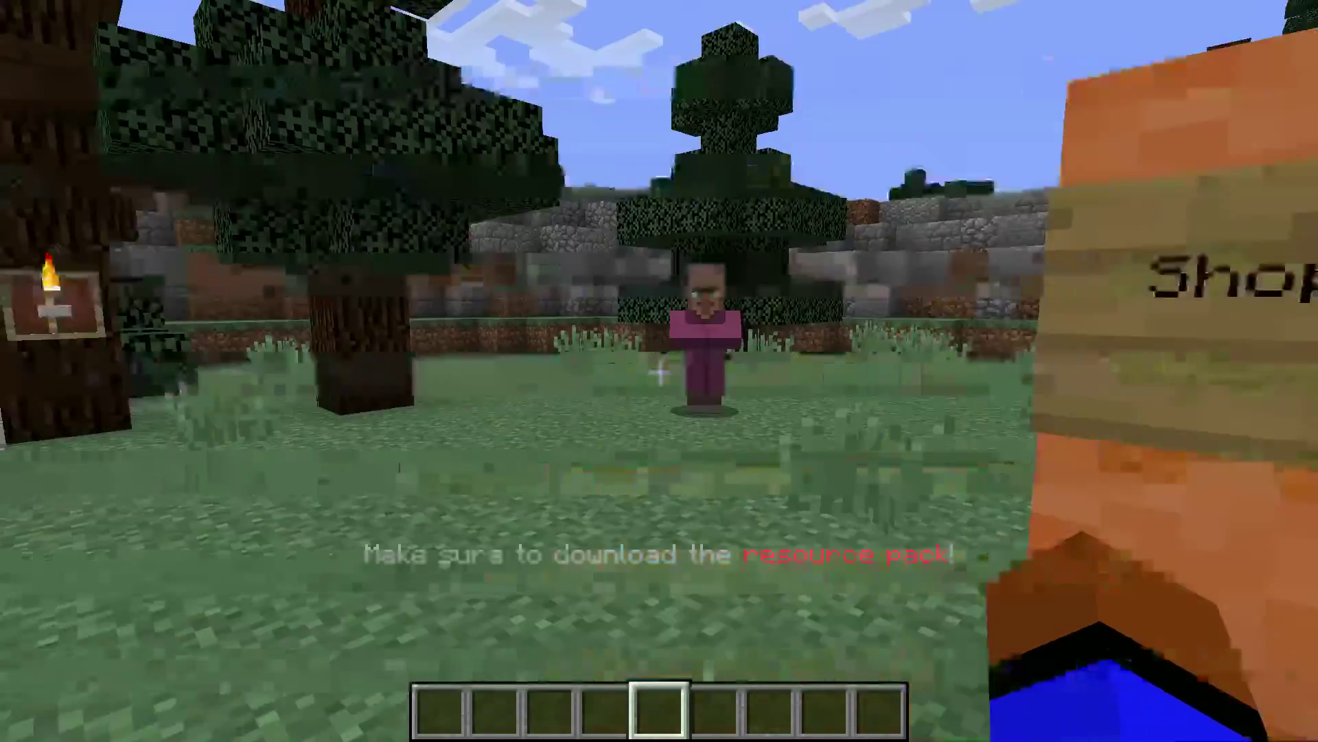
pyautogui.press('w')
pyautogui.click(659, 372)
pyautogui.click(660, 372)
pyautogui.press('s')
pyautogui.click(660, 372)
pyautogui.click(660, 372)
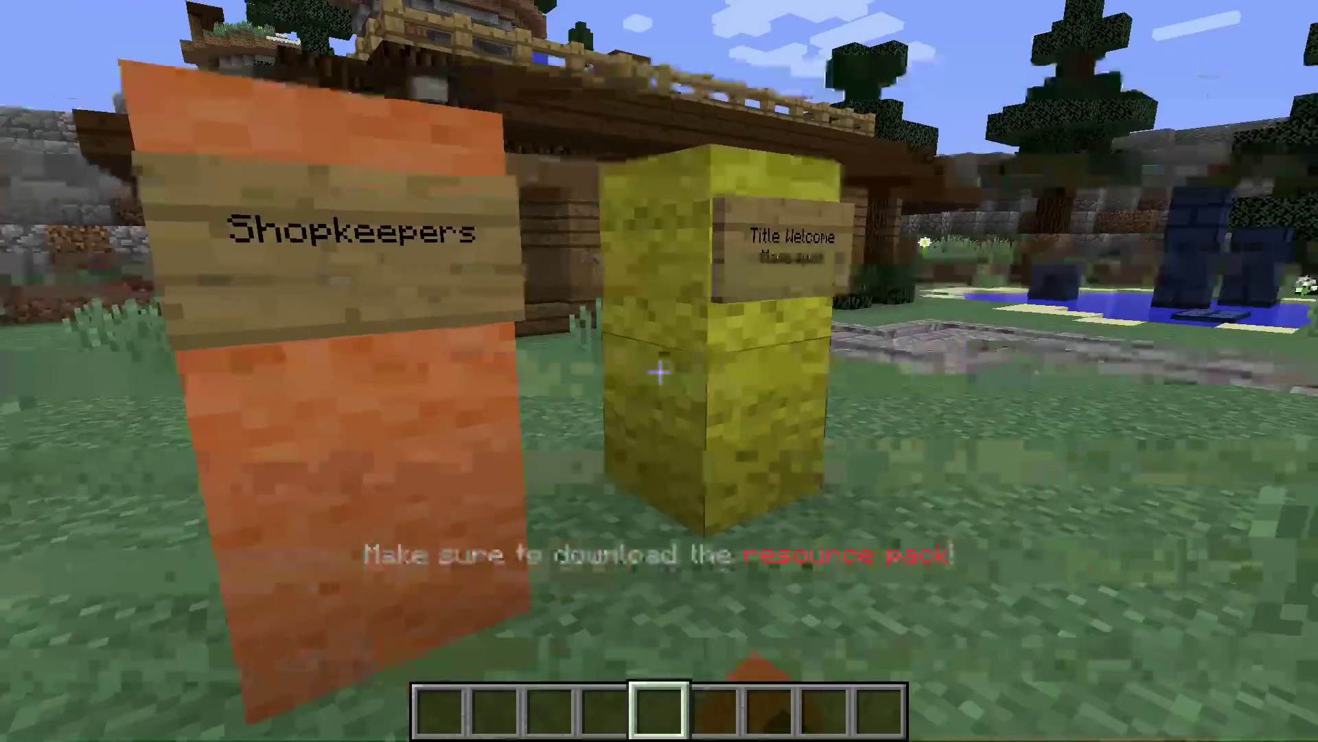
pyautogui.press('s')
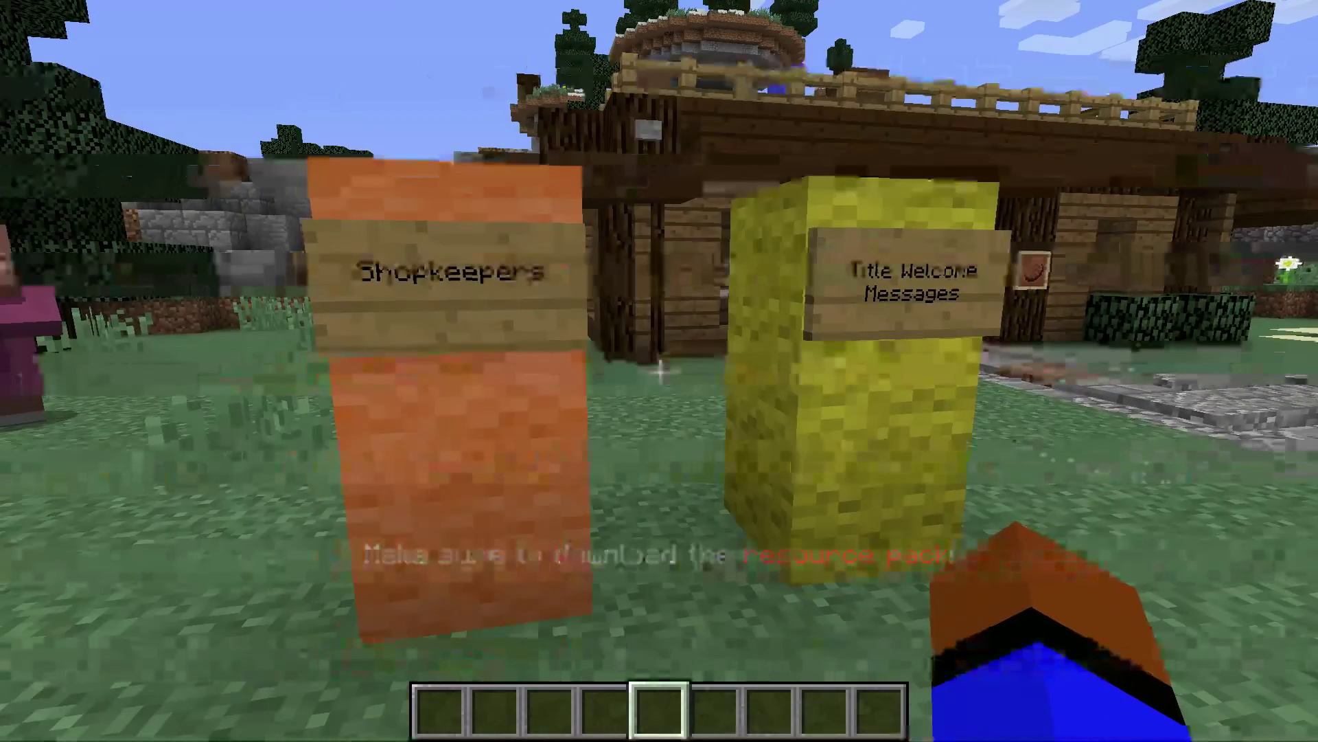
pyautogui.press('w')
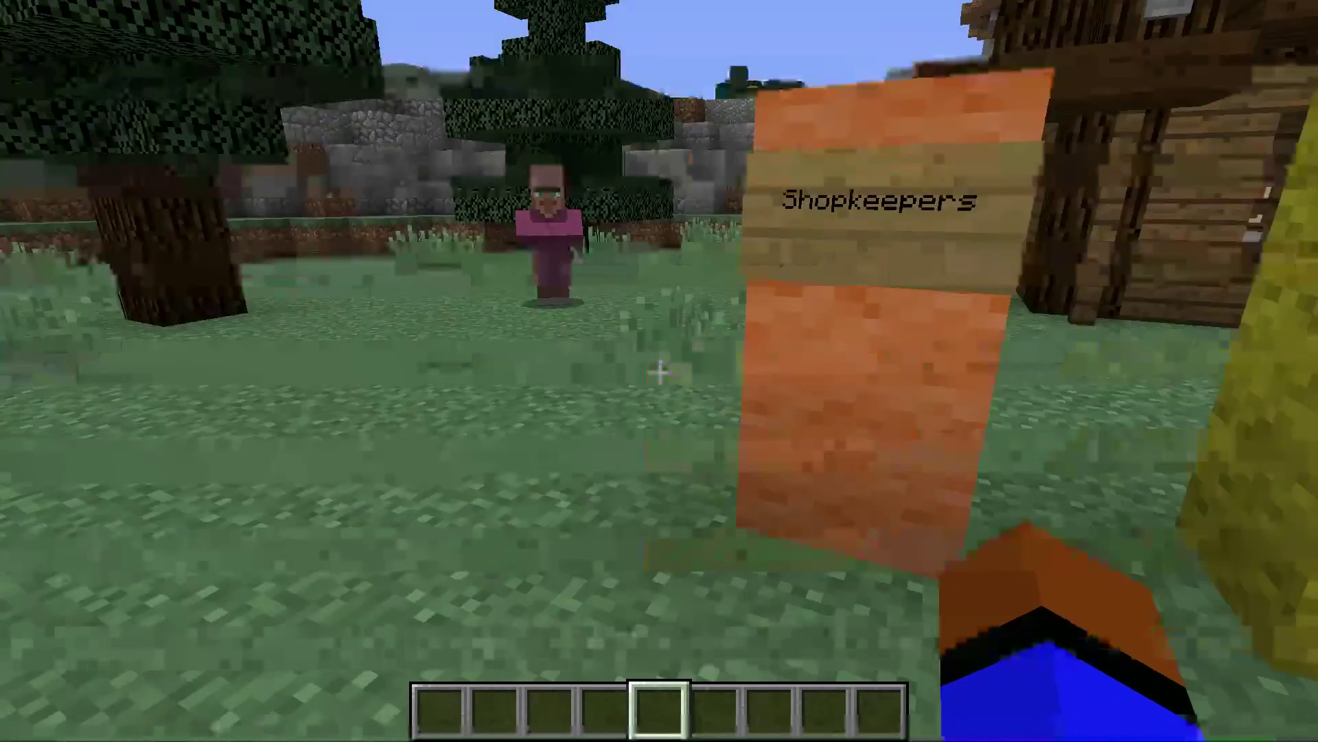
pyautogui.press('s')
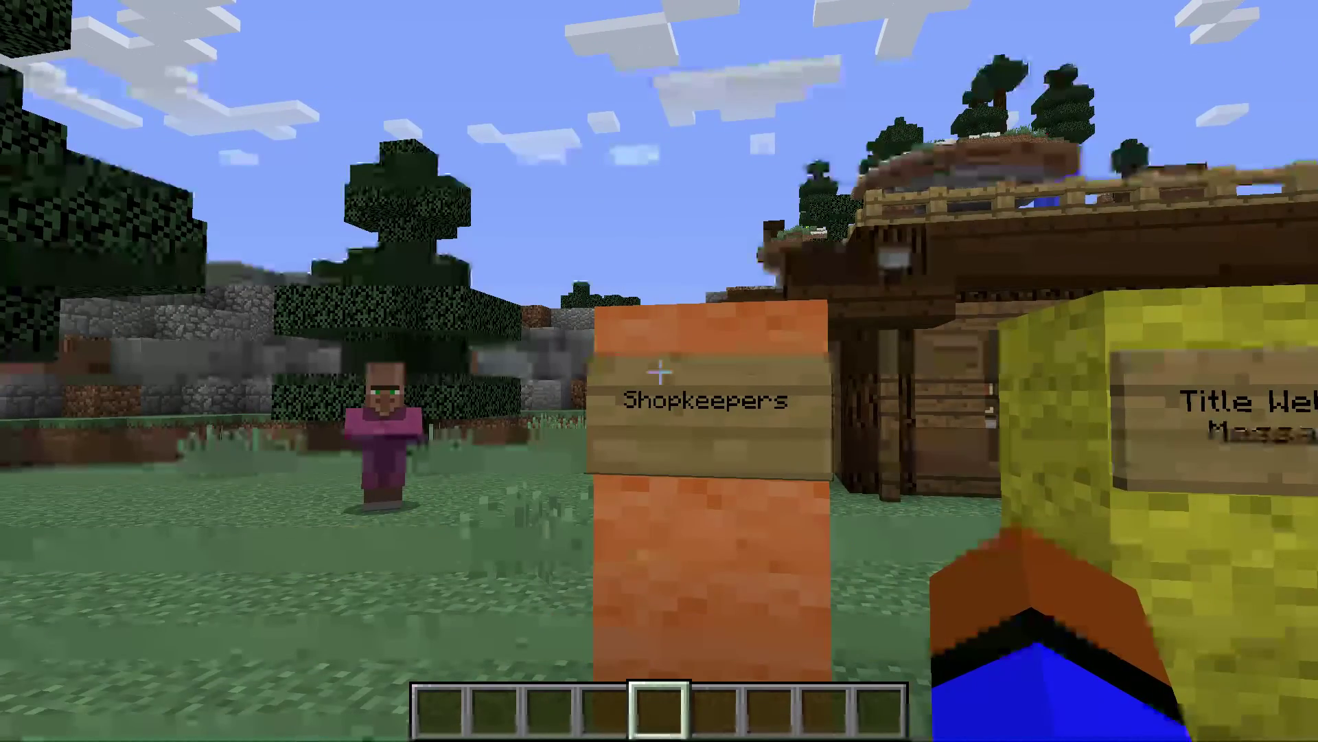
# Create a shopkeeper on the grass beside the orange Shopkeepers display with the shopkeeper command
pyautogui.press('a')
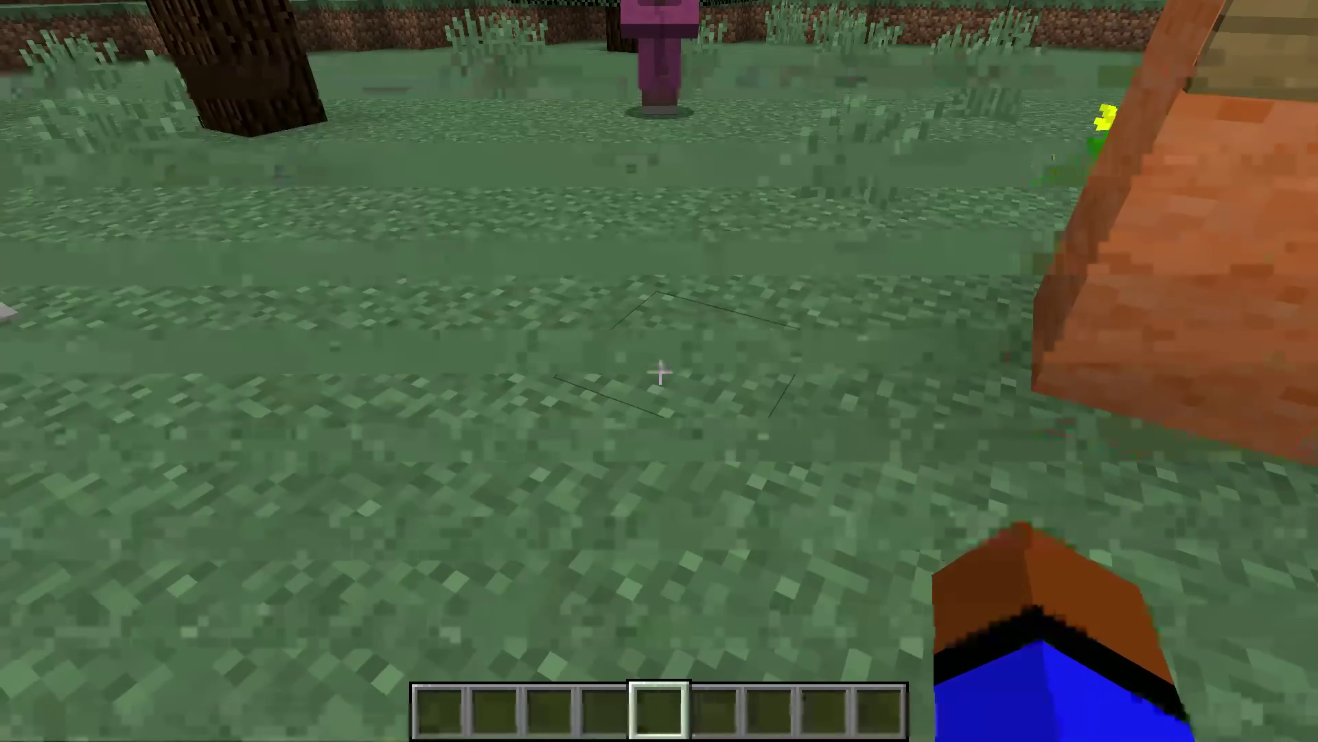
pyautogui.write('keep')
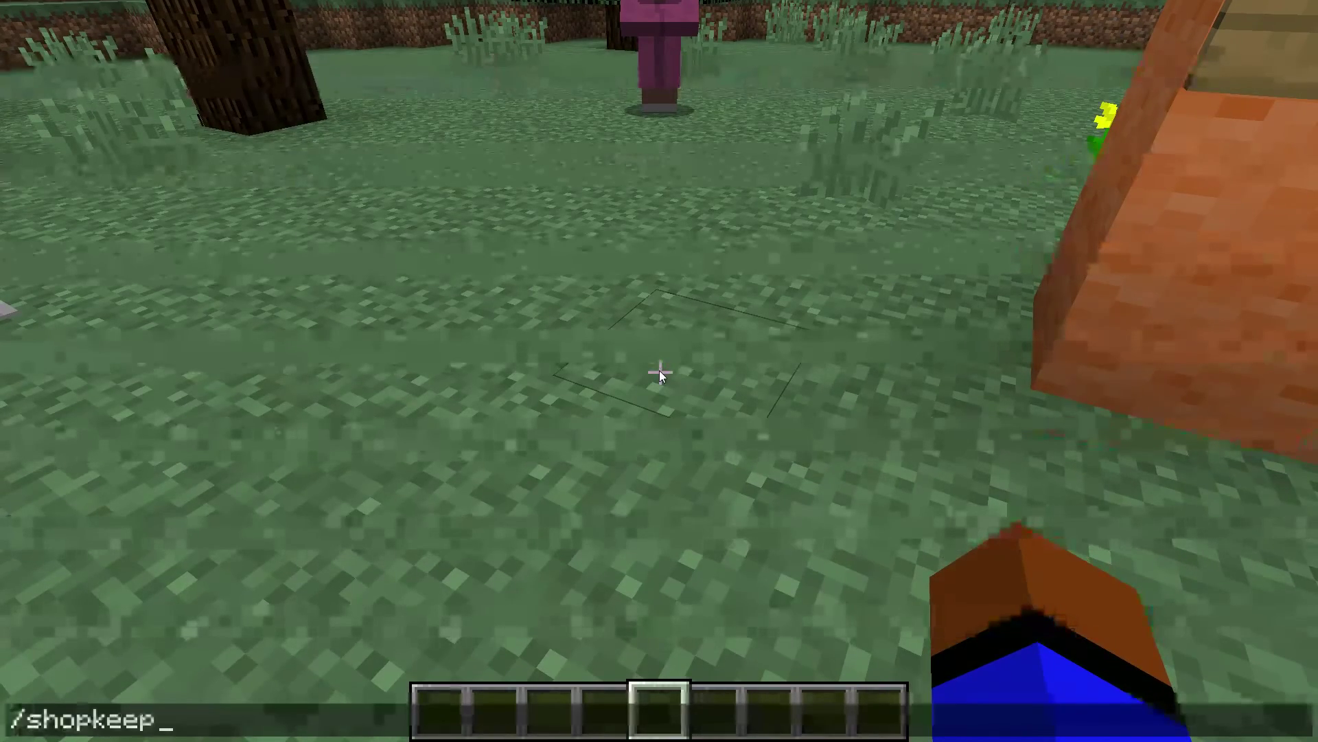
pyautogui.press('Return')
pyautogui.press('w')
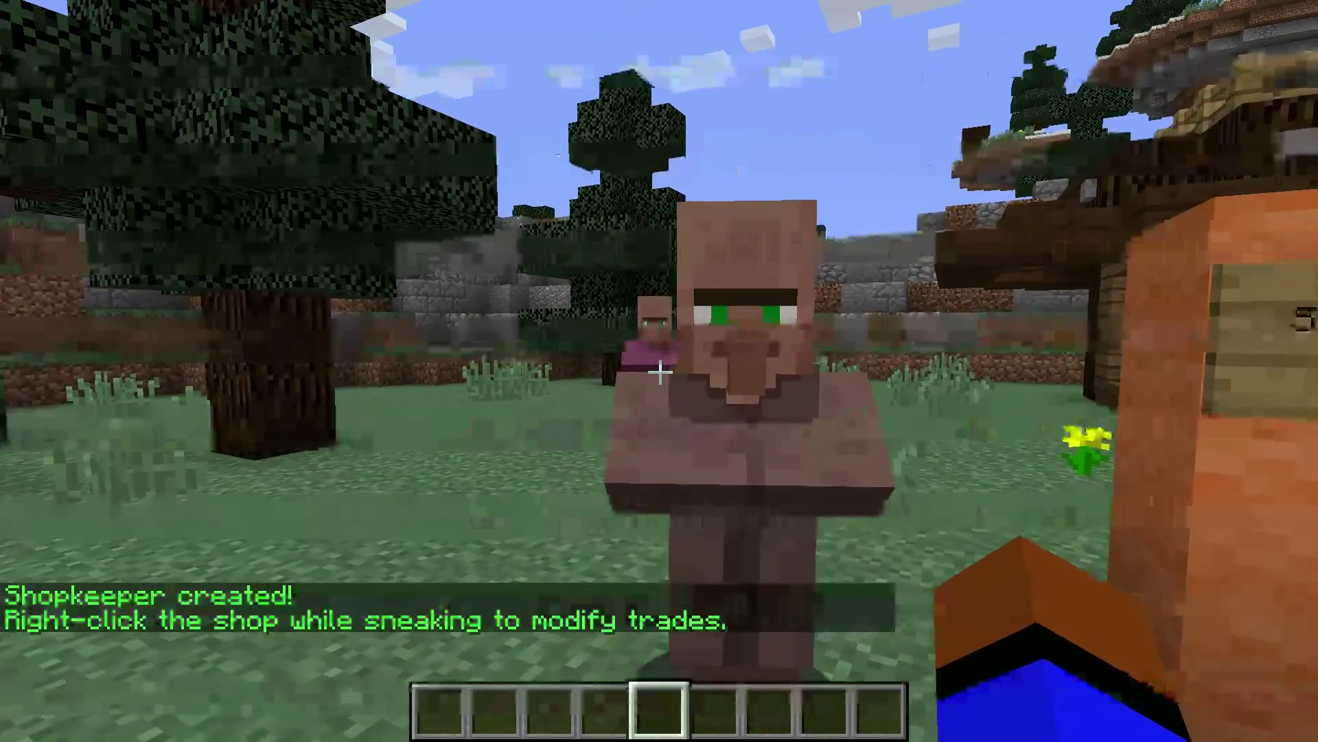
# Open the new shopkeeper's editor and name the shop Bob
pyautogui.keyDown('shift'); pyautogui.rightClick(659, 371); pyautogui.keyUp('shift')
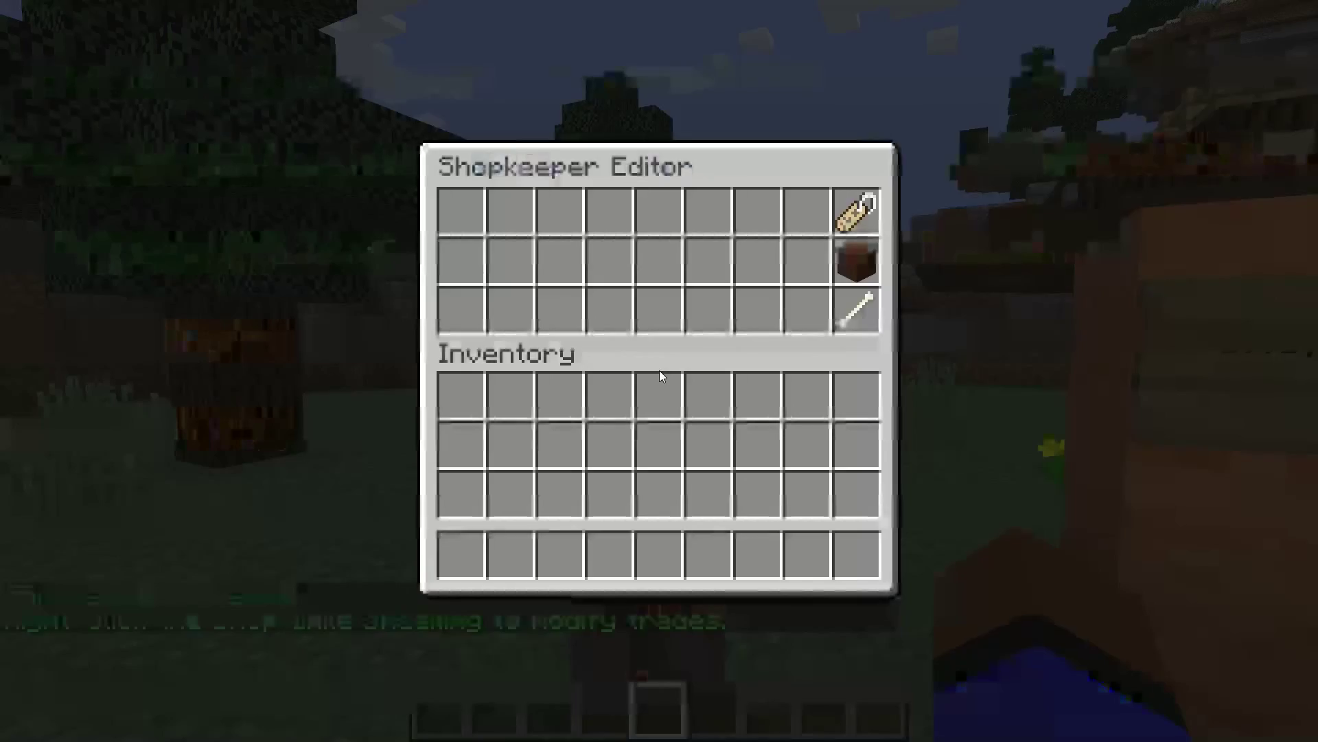
pyautogui.click(851, 199)
pyautogui.press('/')
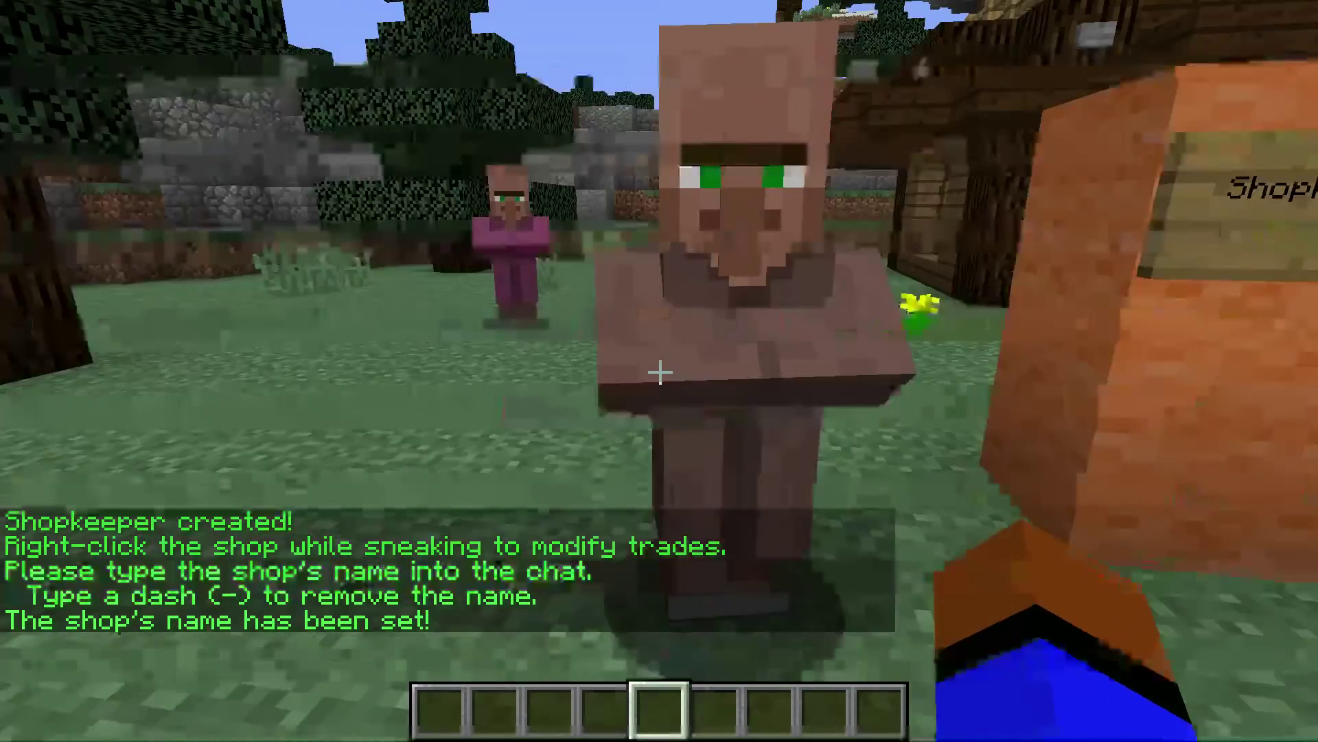
# Cycle through Bob's appearance options in the Shopkeeper Editor to the green robe and close the editor
pyautogui.keyDown('shift'); pyautogui.rightClick(659, 371); pyautogui.keyUp('shift')
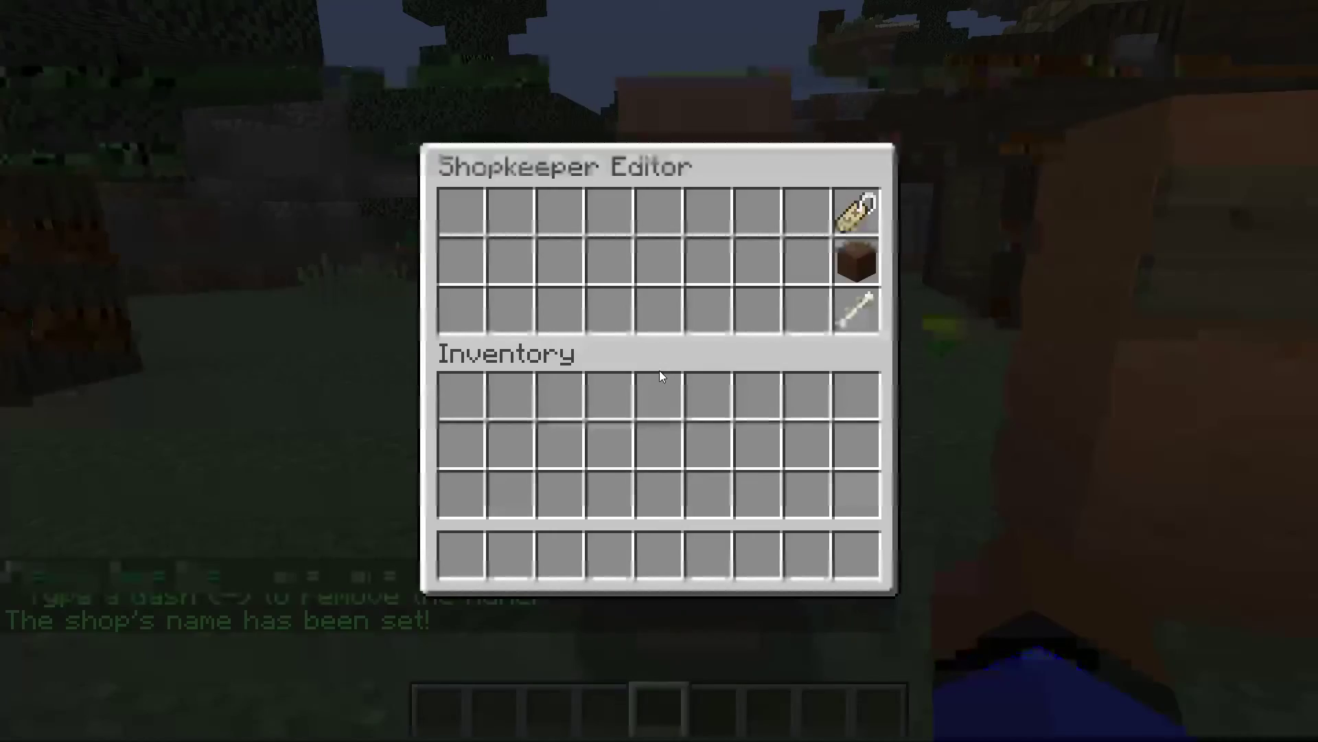
pyautogui.click(854, 271)
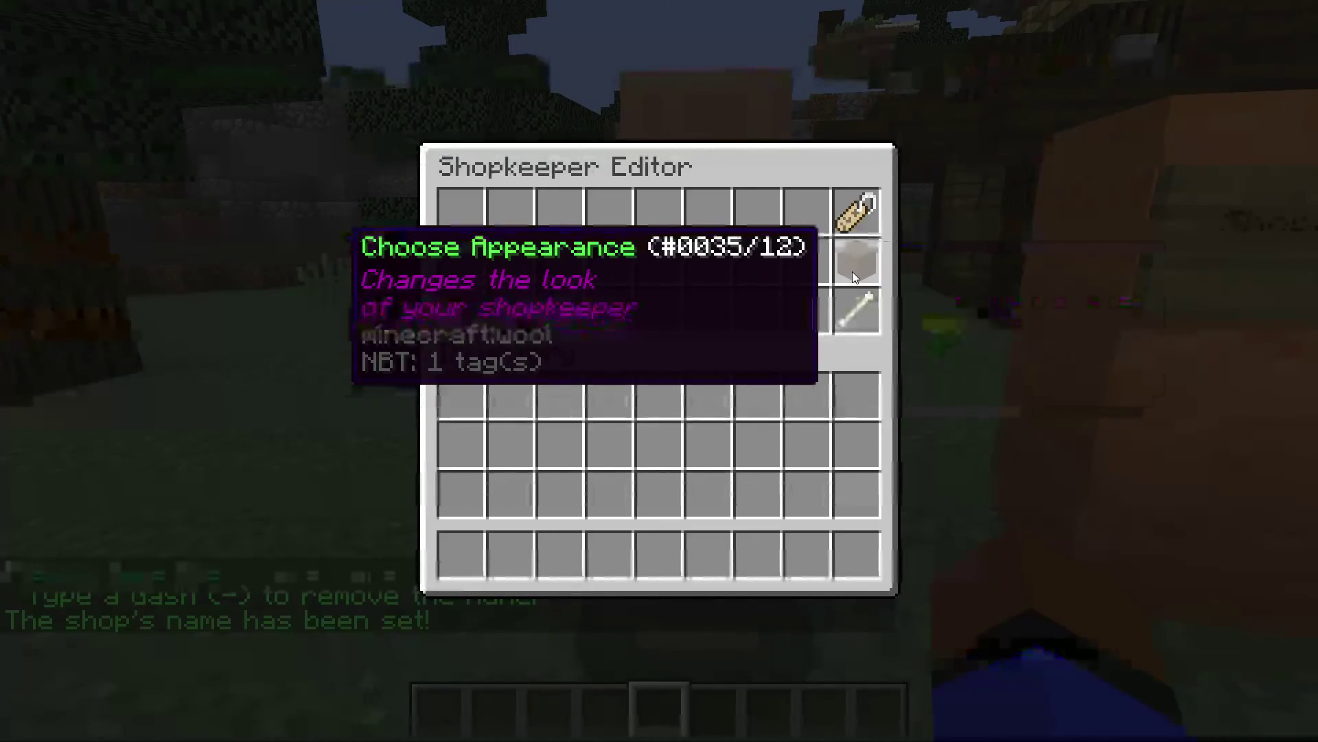
pyautogui.click(851, 270)
pyautogui.click(851, 271)
pyautogui.click(851, 270)
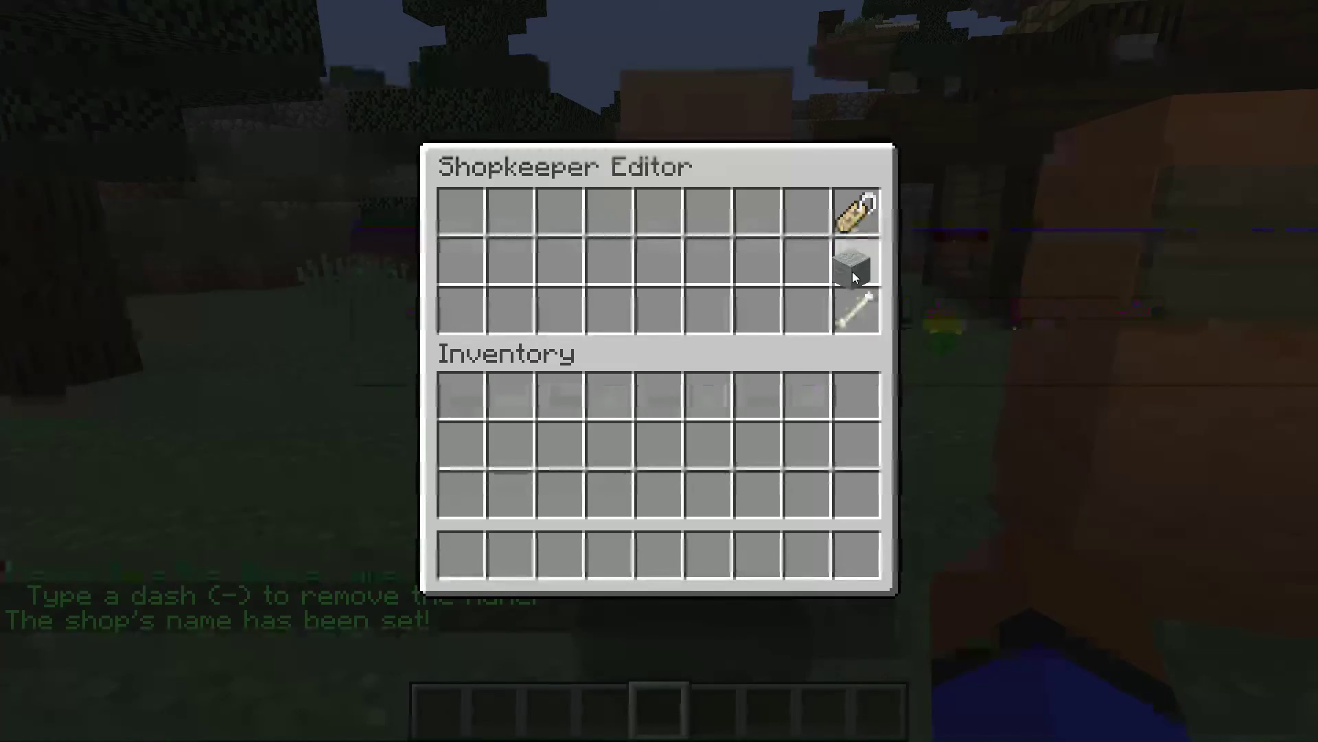
pyautogui.click(852, 270)
pyautogui.press('Escape')
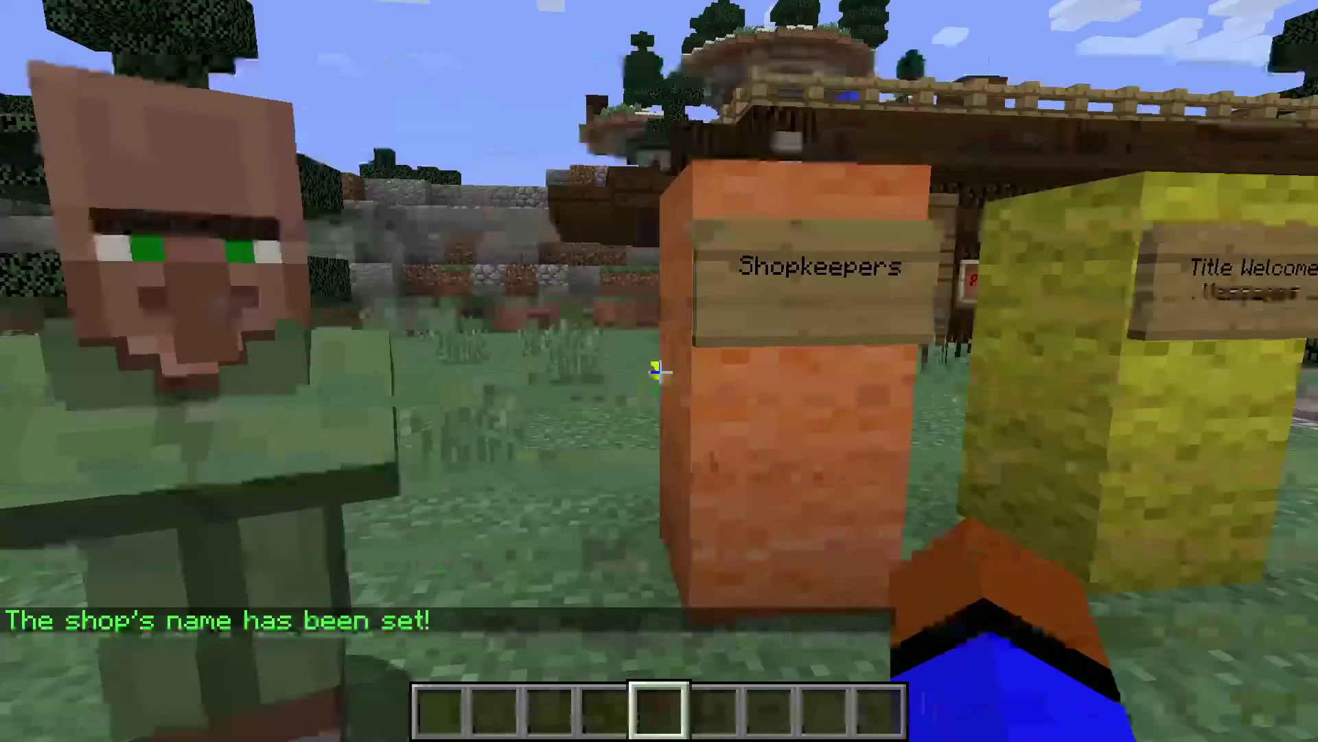
# Reopen Bob's Shopkeeper Editor to inspect the Delete option, and close it without removing him
pyautogui.rightClick(658, 371)
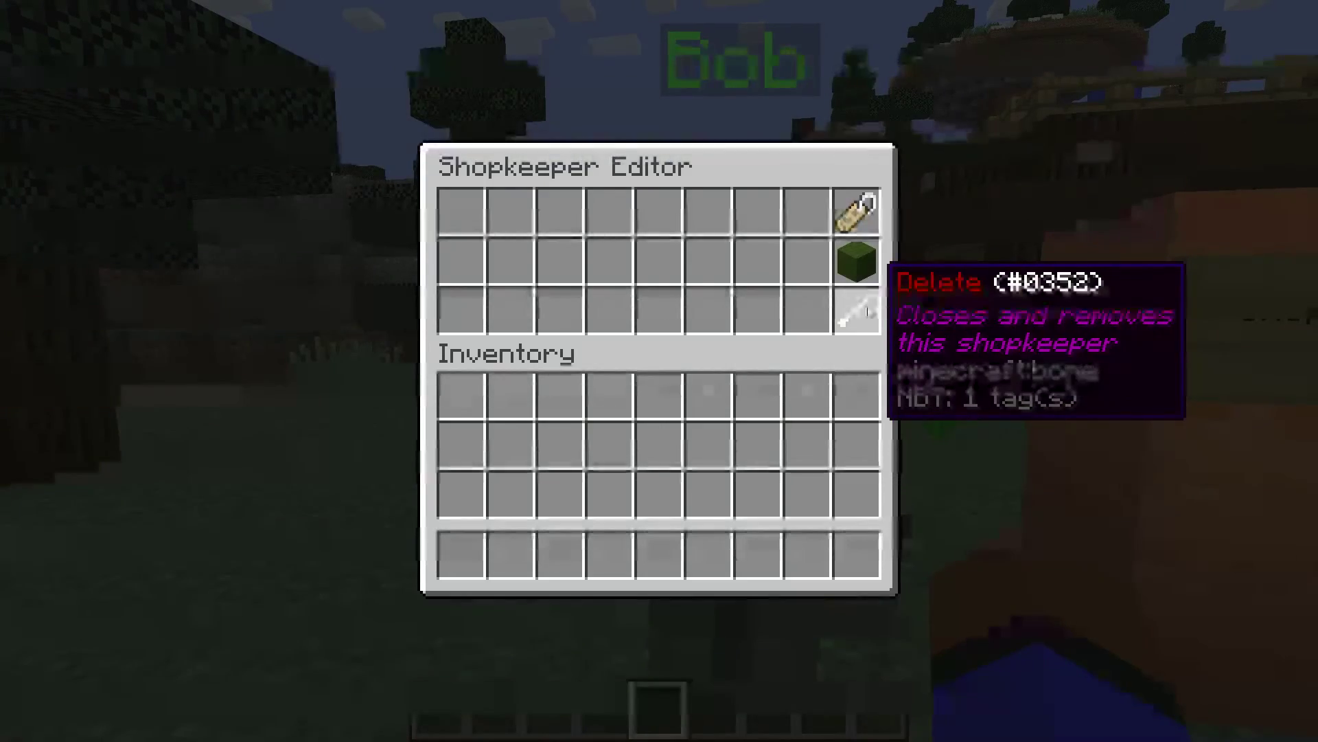
pyautogui.press('Escape')
pyautogui.press('w')
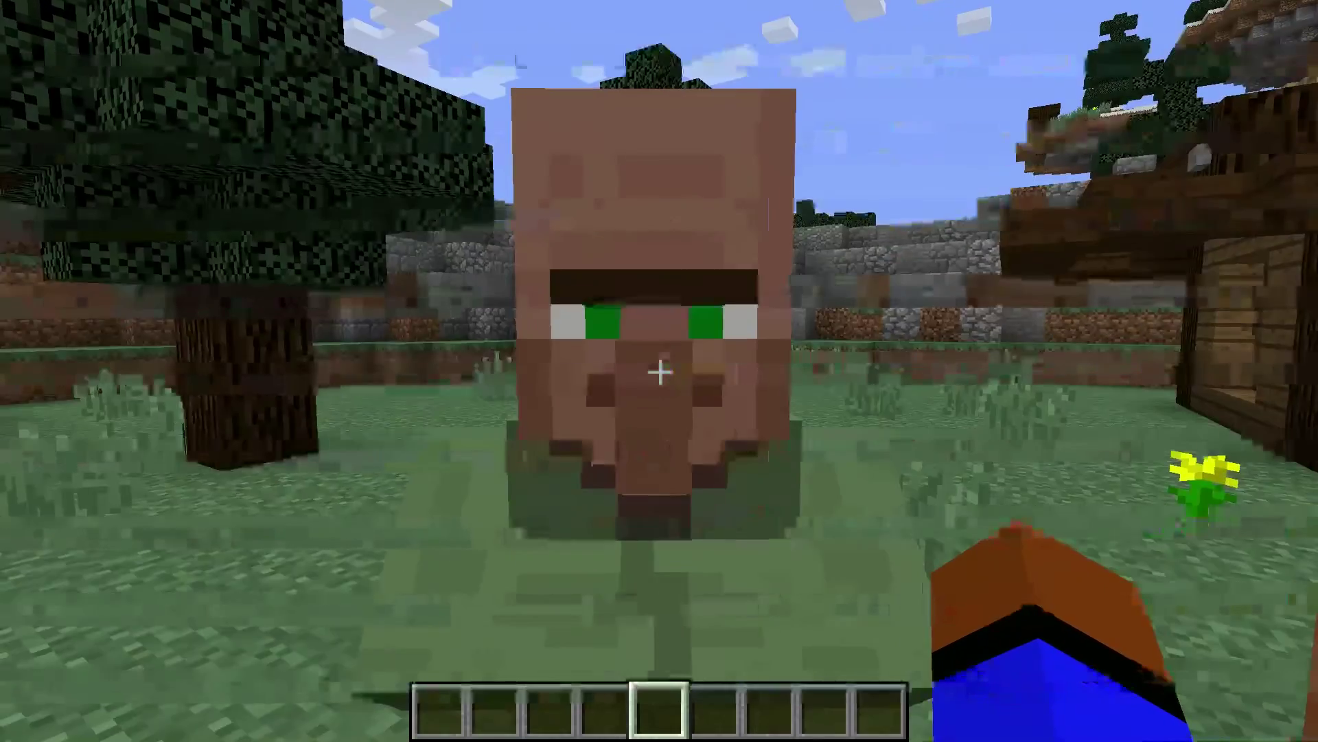
pyautogui.press('s')
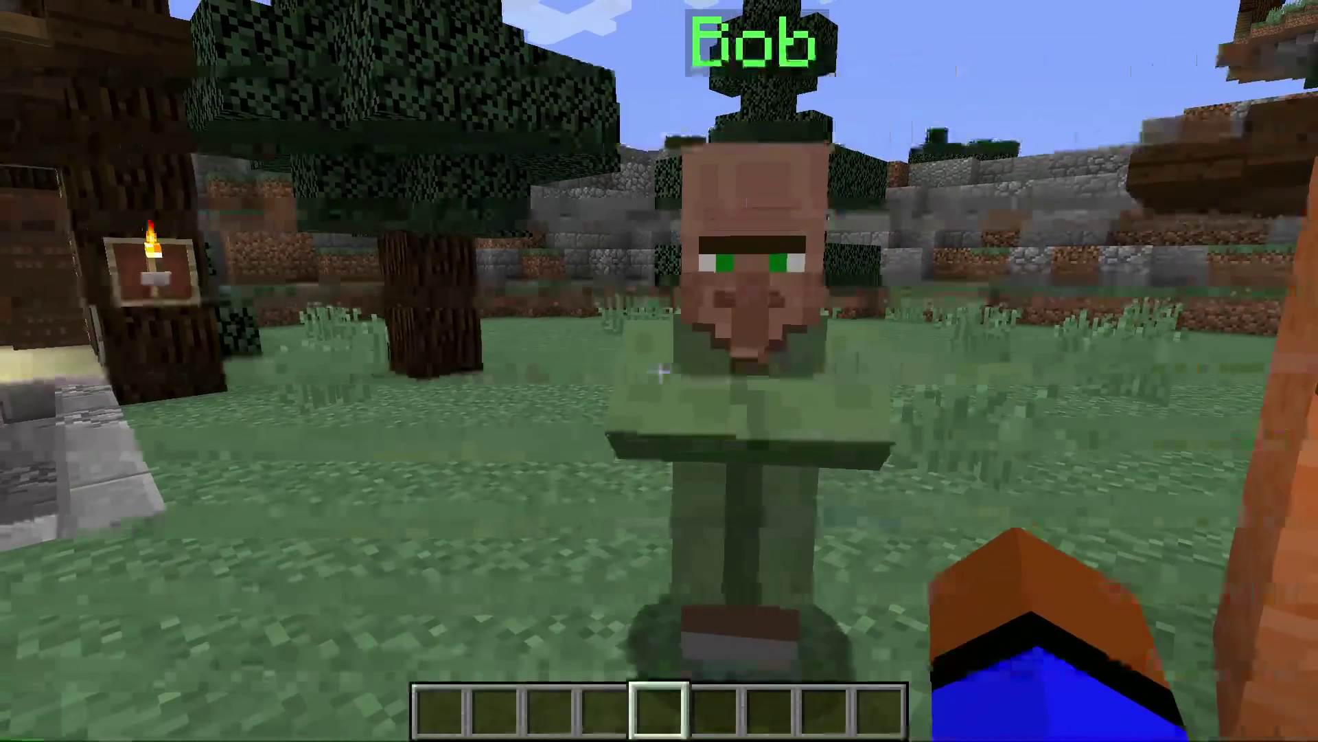
# Put a diamond sword from the creative inventory into the hotbar and walk up to Bob
pyautogui.press('e')
pyautogui.click(509, 591)
pyautogui.click(683, 255)
pyautogui.click(638, 518)
pyautogui.press('Escape')
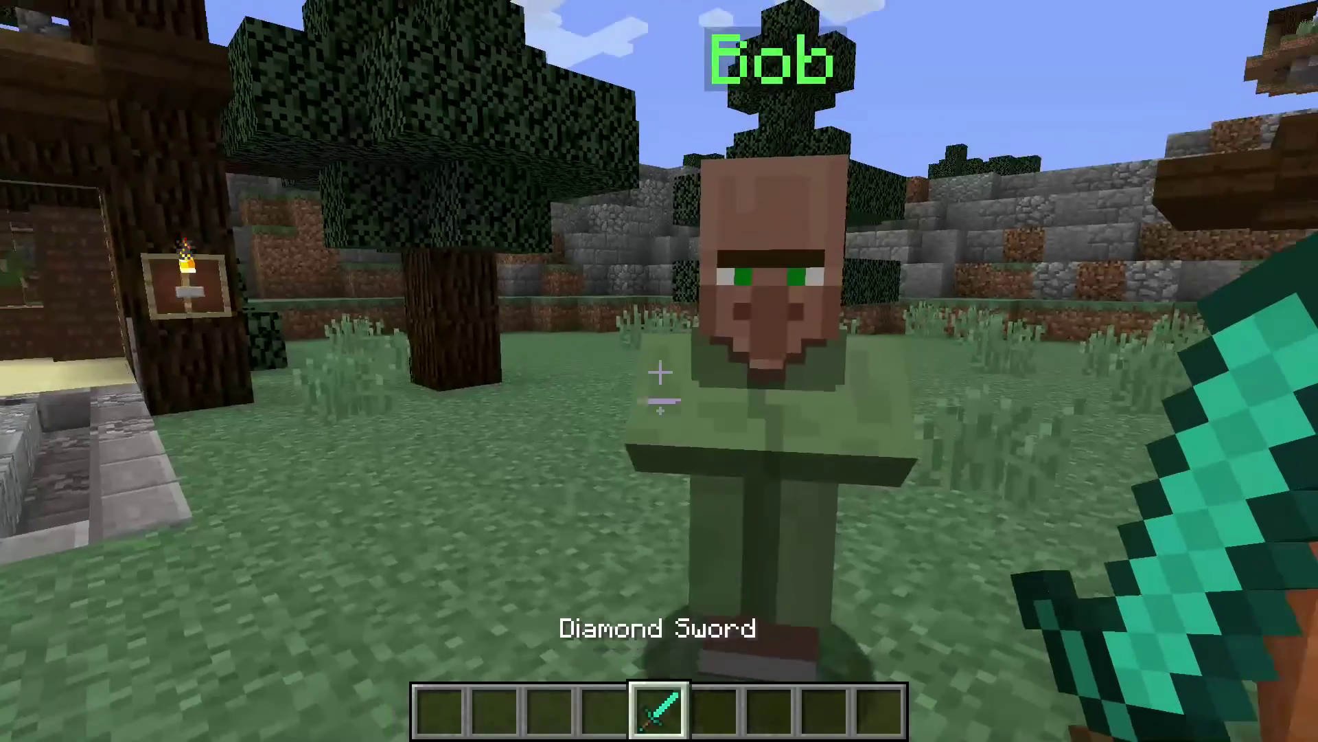
pyautogui.press('w')
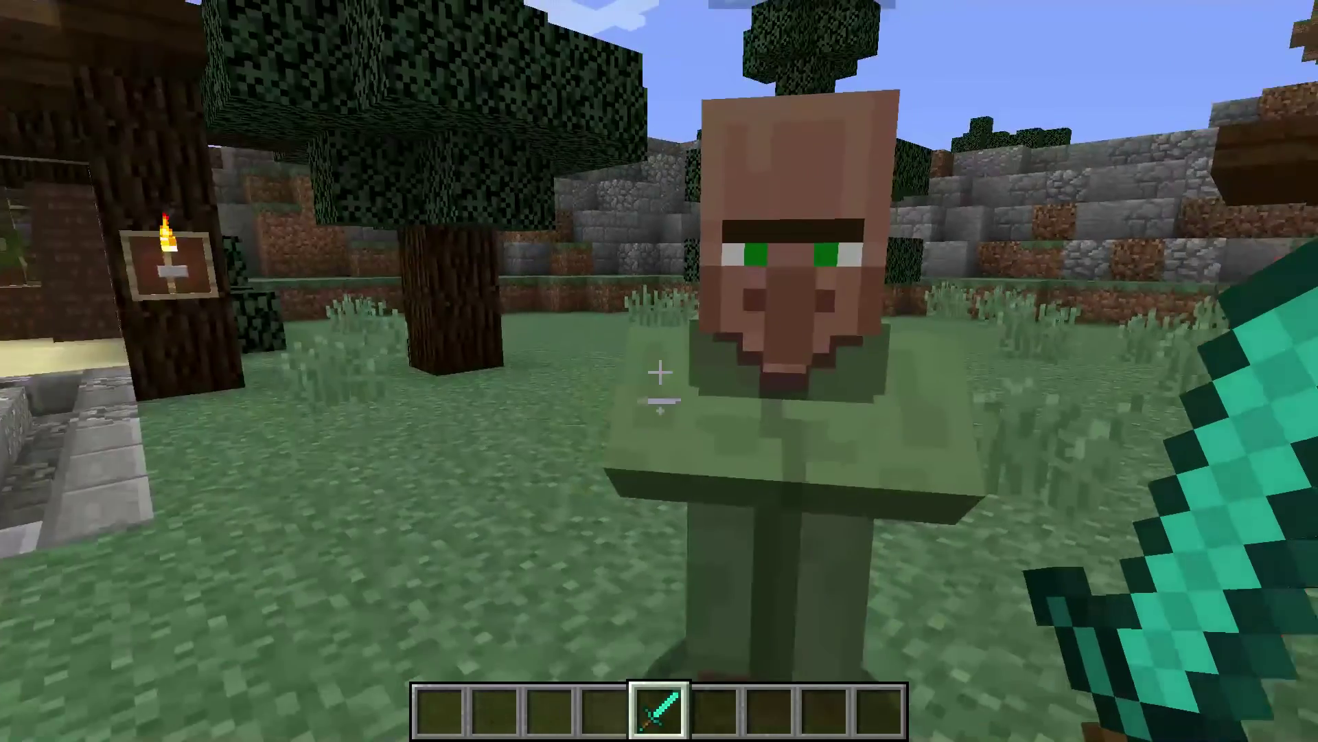
# Add a stack of 64 emeralds to the hotbar and switch to an empty slot
pyautogui.press('e')
pyautogui.click(745, 592)
pyautogui.keyDown('shift'); pyautogui.click(685, 455); pyautogui.keyUp('shift')
pyautogui.click(685, 513)
pyautogui.press('e')
pyautogui.scroll(-1, 659, 371)
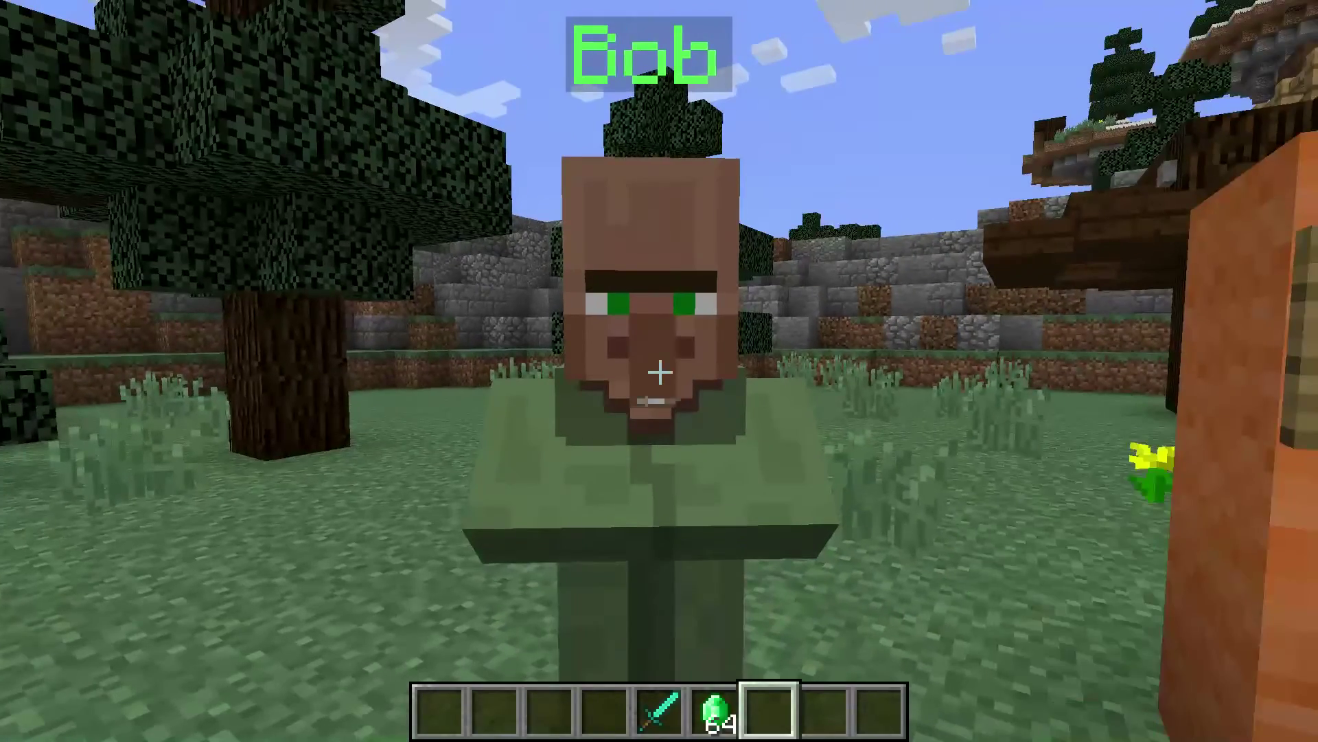
# Set up a trade of 4 emeralds for a diamond sword in Bob's shop, and check the offer in his trading window
pyautogui.rightClick(659, 371)
pyautogui.click(707, 555)
pyautogui.click(462, 212)
pyautogui.rightClick(462, 211)
pyautogui.rightClick(461, 211)
pyautogui.rightClick(462, 212)
pyautogui.rightClick(461, 212)
pyautogui.click(708, 555)
pyautogui.click(658, 555)
pyautogui.click(461, 309)
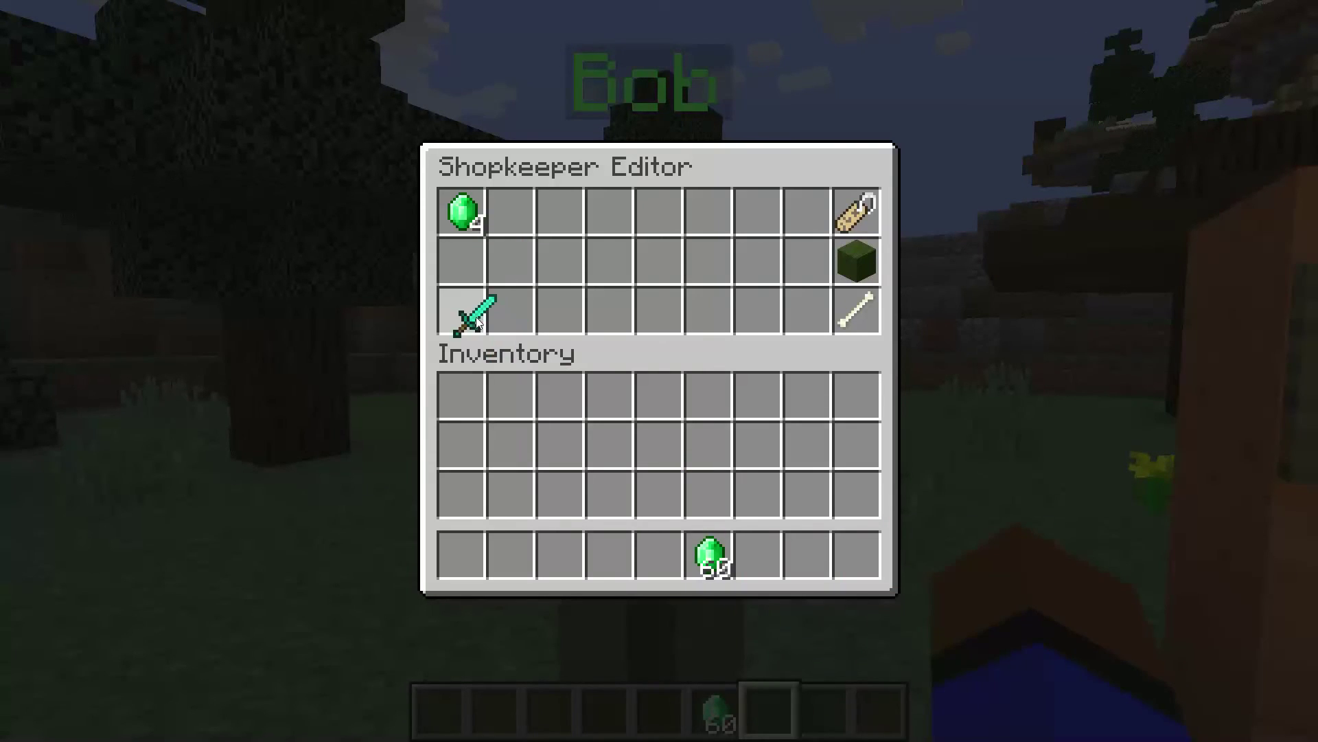
pyautogui.press('Escape')
pyautogui.rightClick(659, 371)
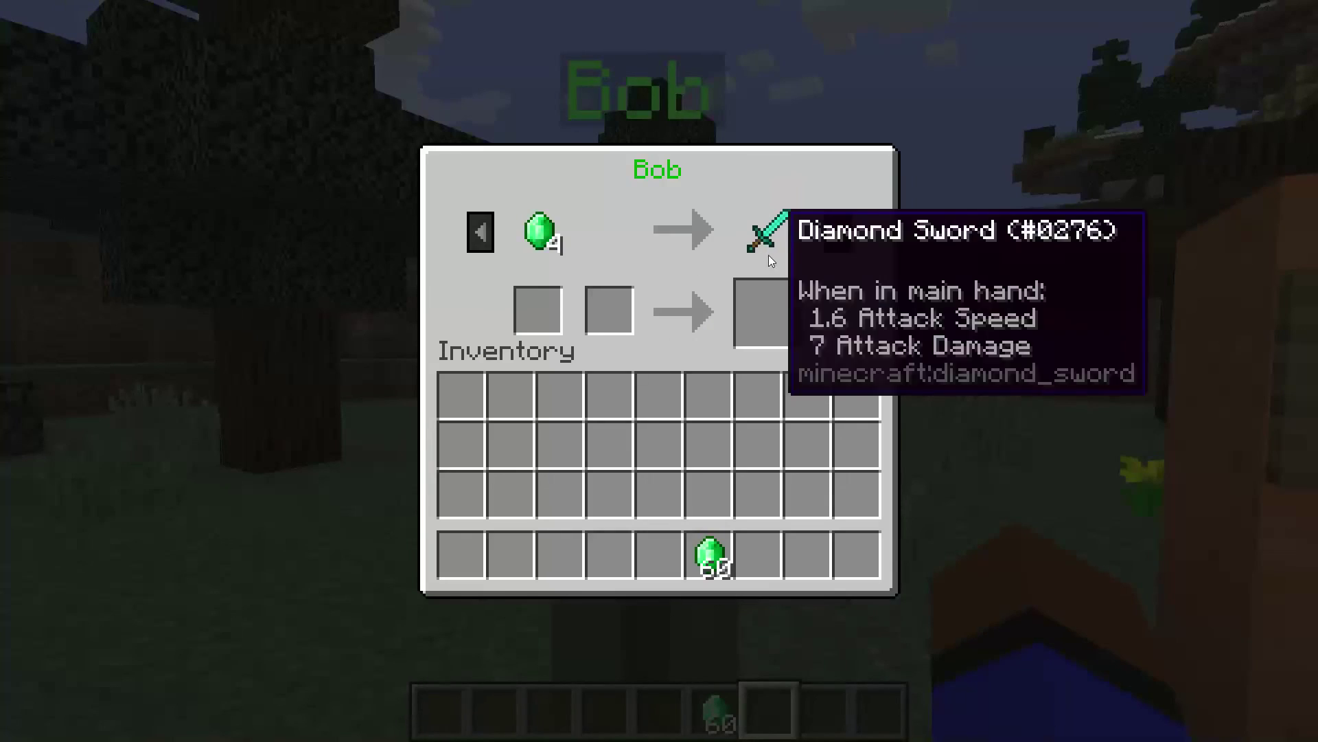
pyautogui.press('Escape')
# Add 1 emerald as the second cost of Bob's diamond sword trade and store the leftover emeralds in the inventory
pyautogui.keyDown('shift'); pyautogui.rightClick(660, 371); pyautogui.keyUp('shift')
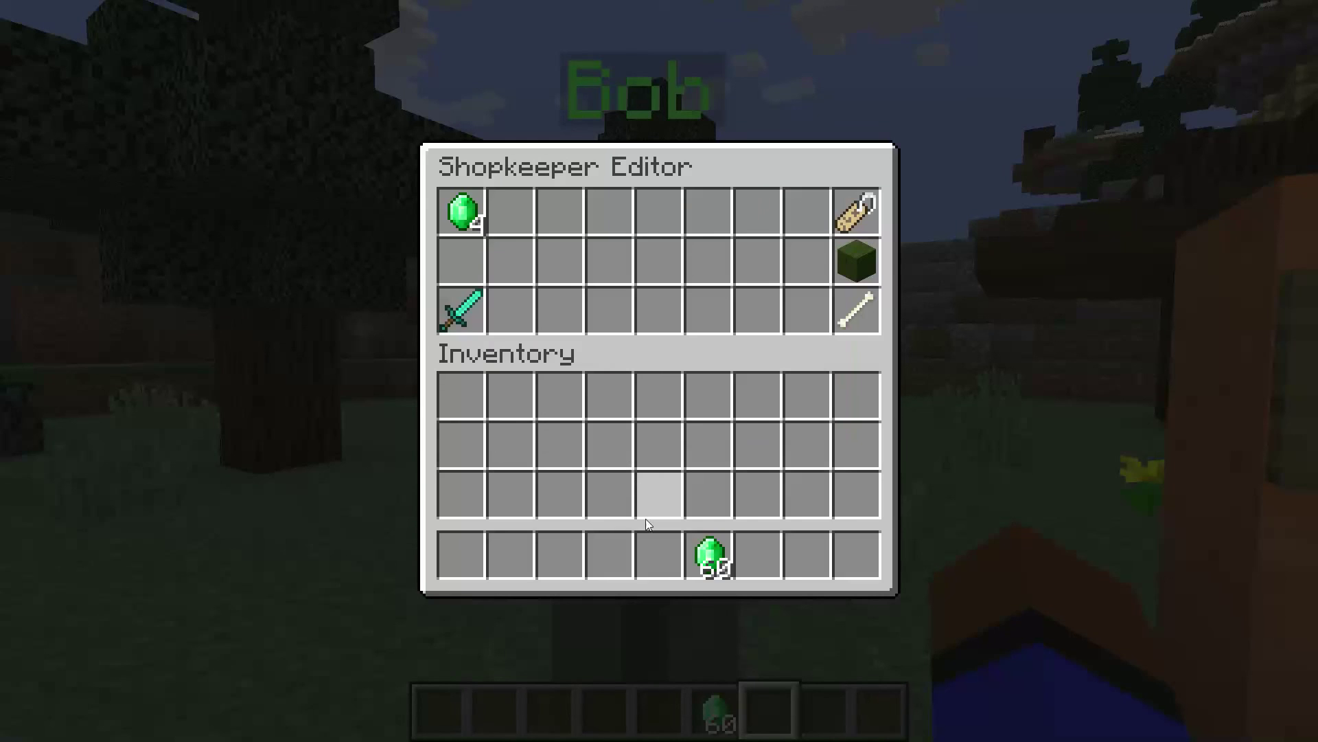
pyautogui.click(710, 555)
pyautogui.rightClick(481, 275)
pyautogui.click(611, 445)
pyautogui.press('Escape')
# Open Bob's trading window and put 5 emeralds in the first payment slot, returning the rest to the inventory
pyautogui.rightClick(659, 371)
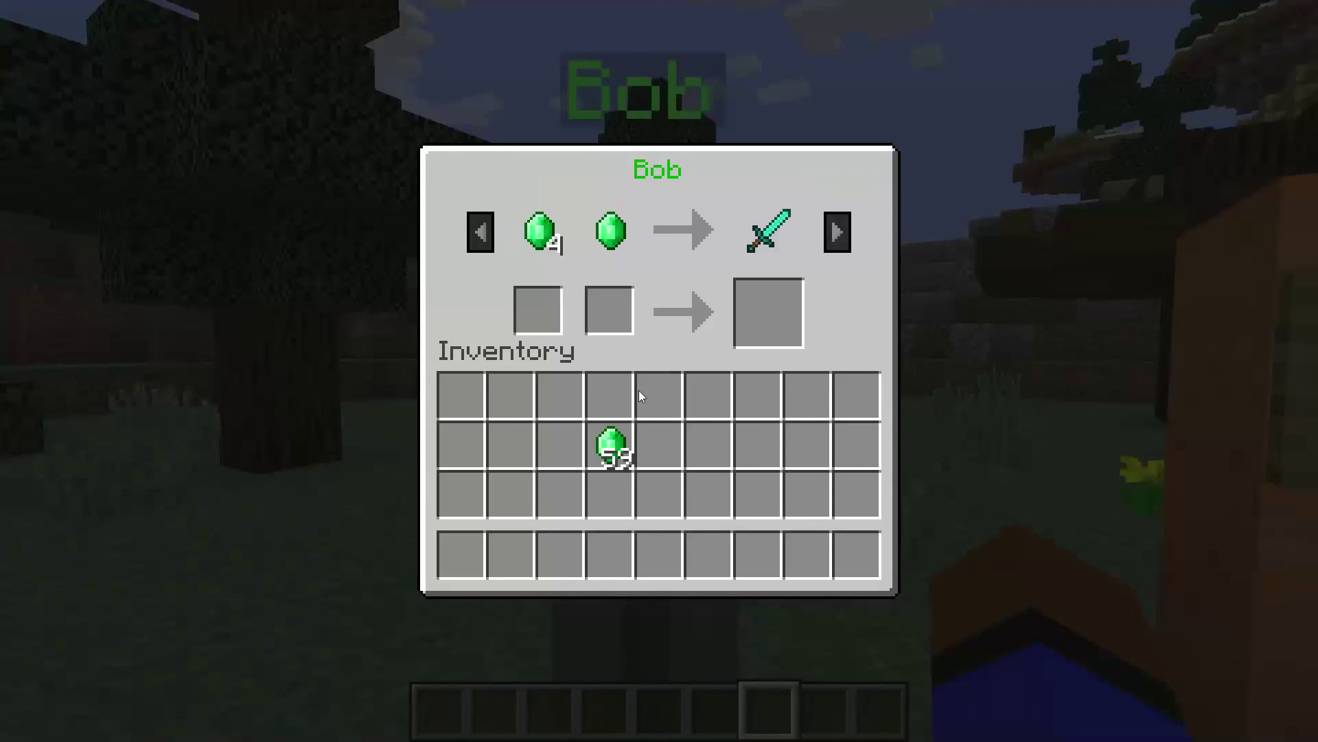
pyautogui.click(604, 438)
pyautogui.rightClick(548, 319)
pyautogui.rightClick(547, 319)
pyautogui.rightClick(548, 319)
pyautogui.rightClick(548, 318)
pyautogui.click(558, 429)
pyautogui.click(559, 440)
pyautogui.rightClick(539, 310)
pyautogui.click(565, 431)
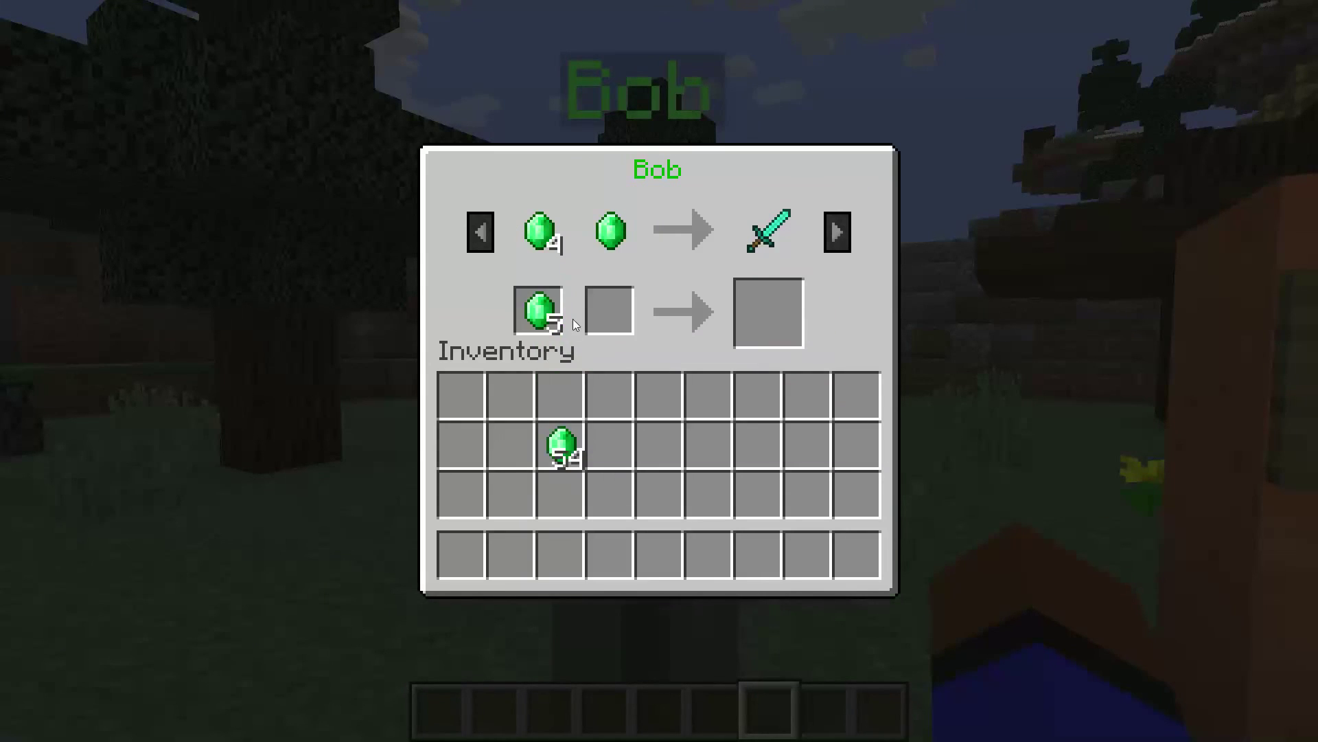
# Split the payment into 4 emeralds plus 1 emerald, buy the diamond sword and place it in the hotbar
pyautogui.click(539, 312)
pyautogui.rightClick(609, 310)
pyautogui.click(539, 312)
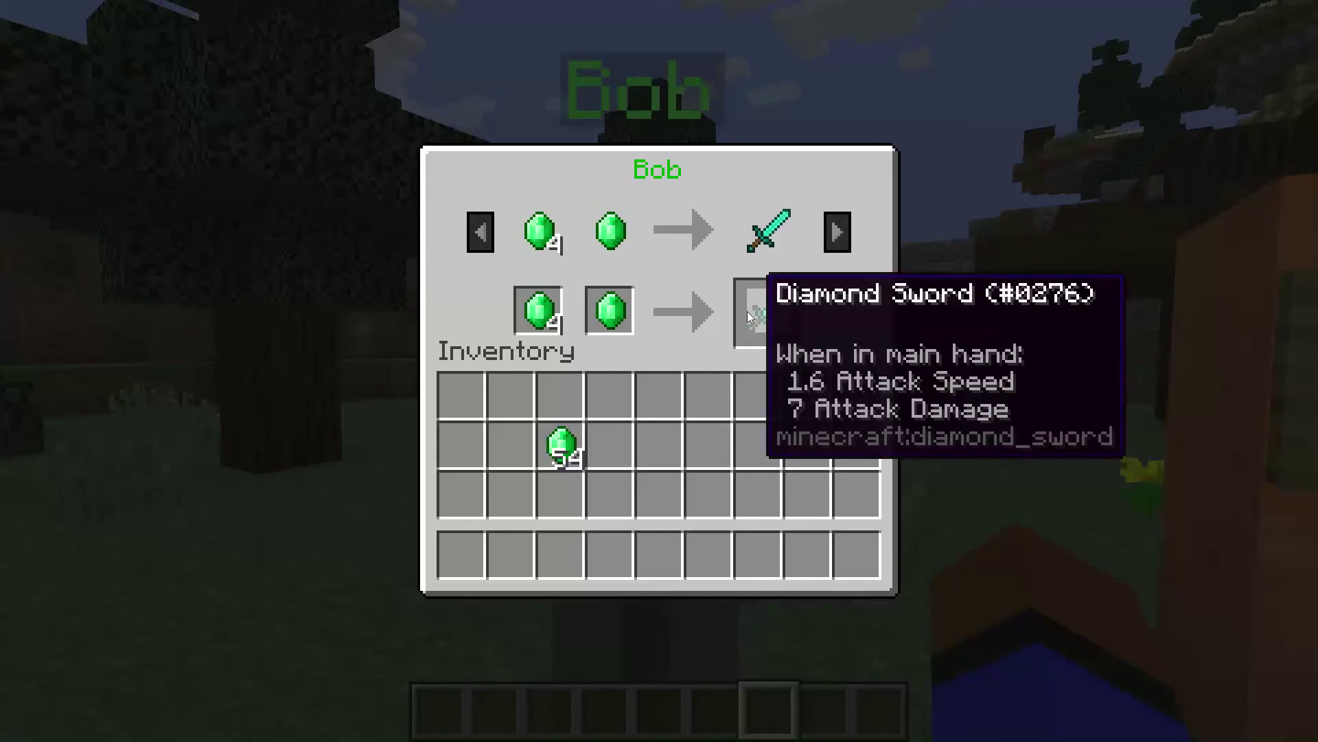
pyautogui.click(767, 312)
pyautogui.click(655, 552)
pyautogui.press('e')
# Try to rename Bob's shop with a colour code as &4bob
pyautogui.keyDown('shift'); pyautogui.rightClick(660, 371); pyautogui.keyUp('shift')
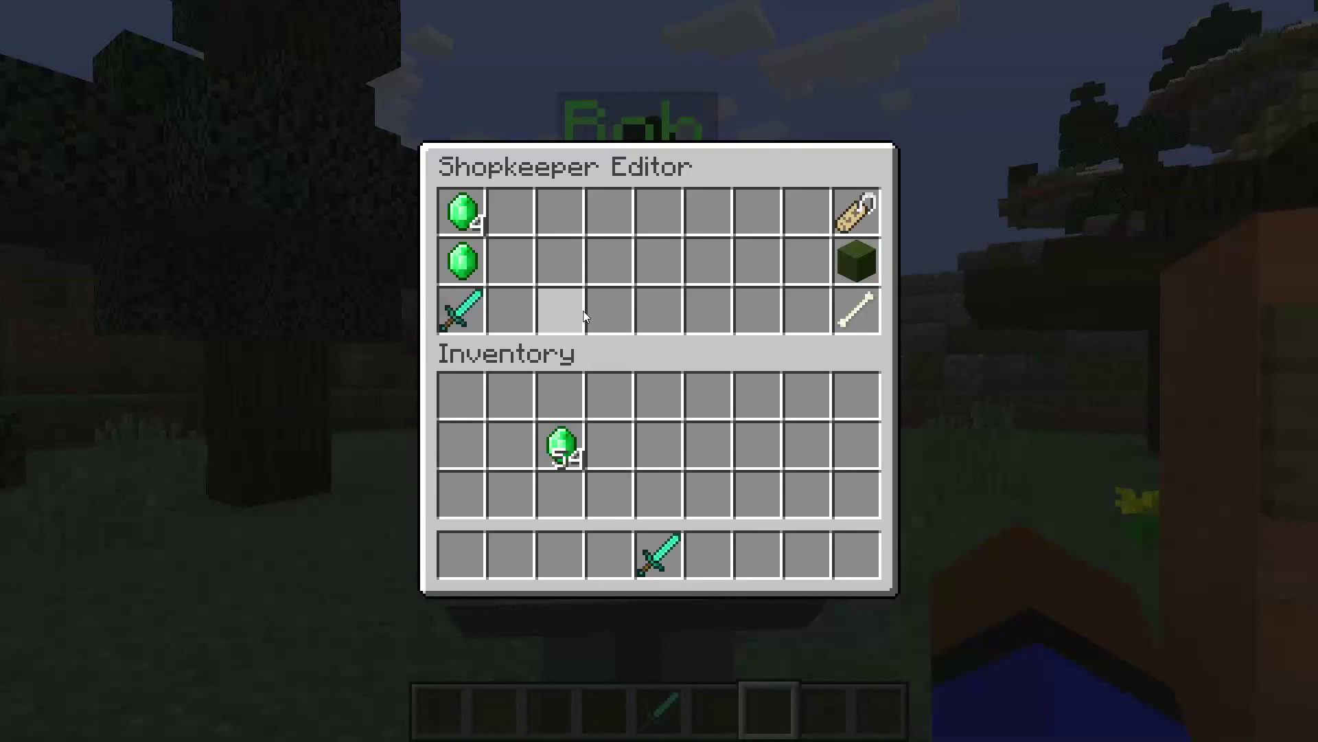
pyautogui.click(856, 220)
pyautogui.press('t')
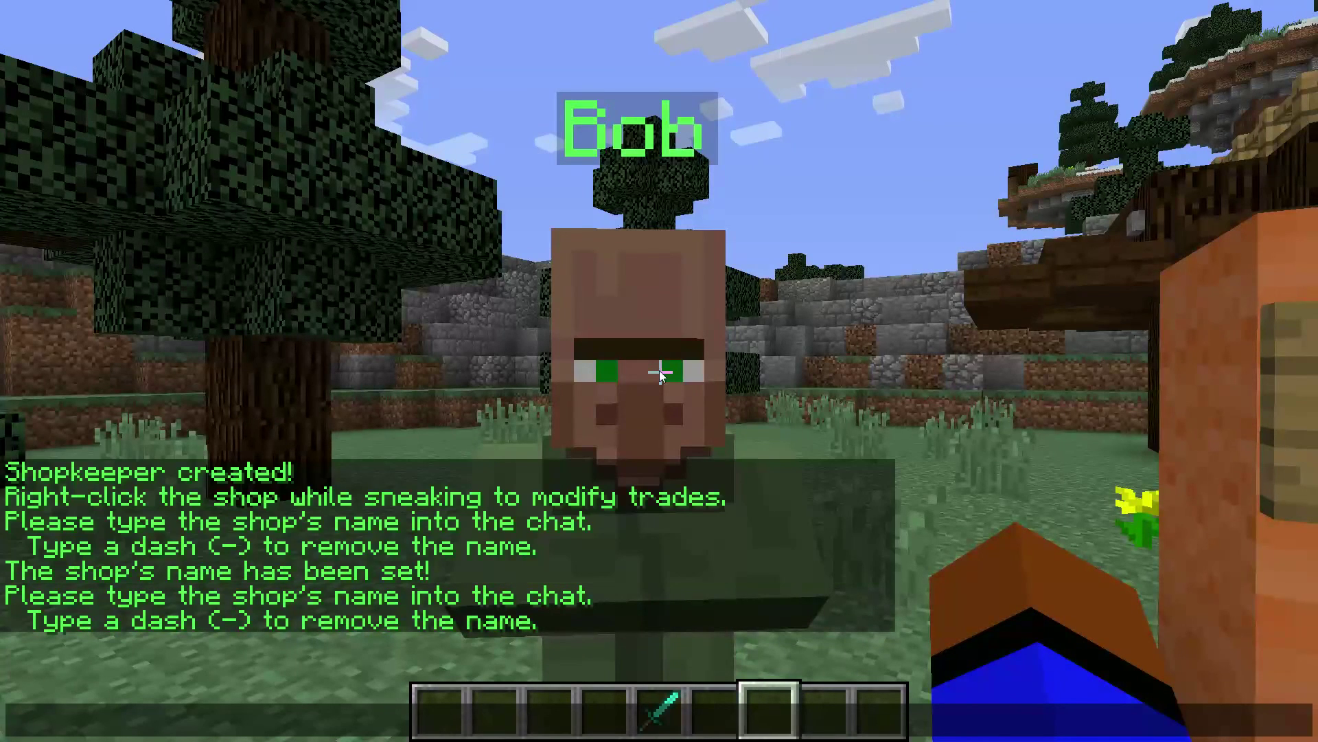
pyautogui.write('&4bob')
pyautogui.press('Return')
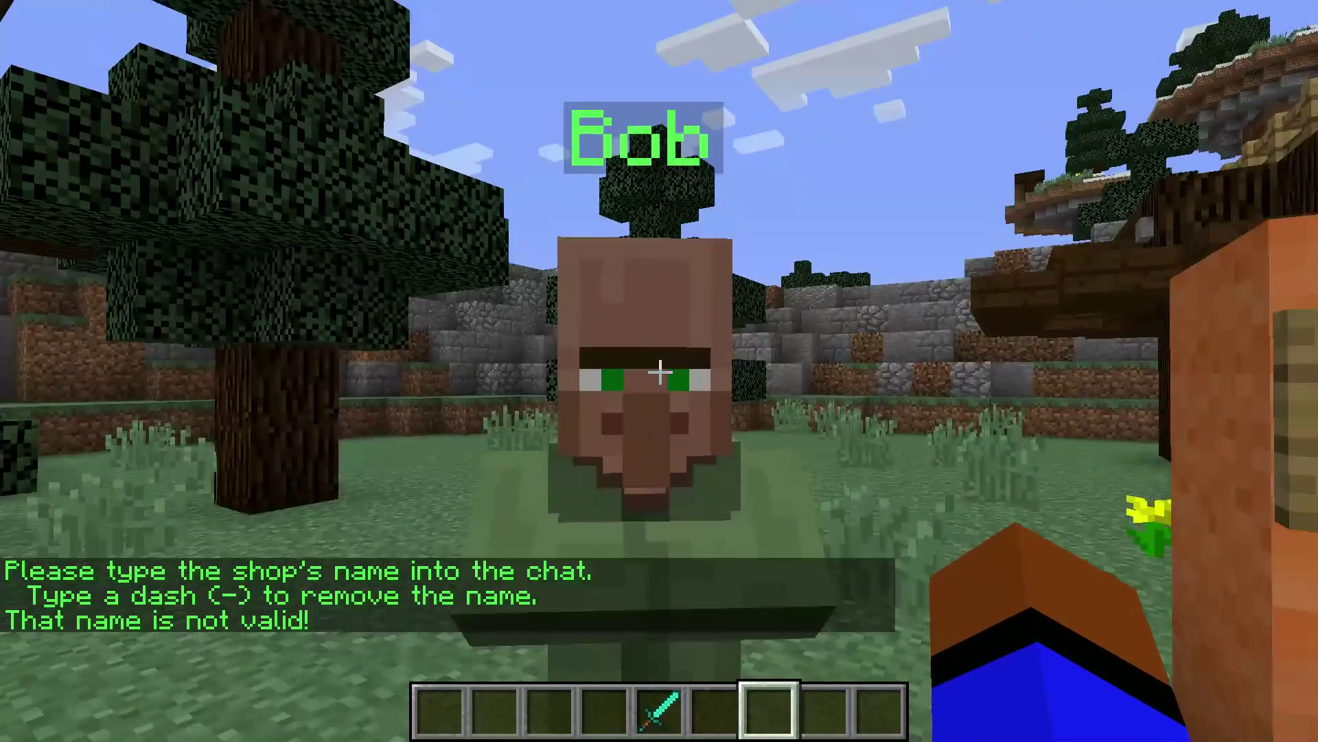
pyautogui.rightClick(659, 371)
pyautogui.press('Escape')
pyautogui.keyDown('shift'); pyautogui.rightClick(659, 371); pyautogui.keyUp('shift')
pyautogui.press('Escape')
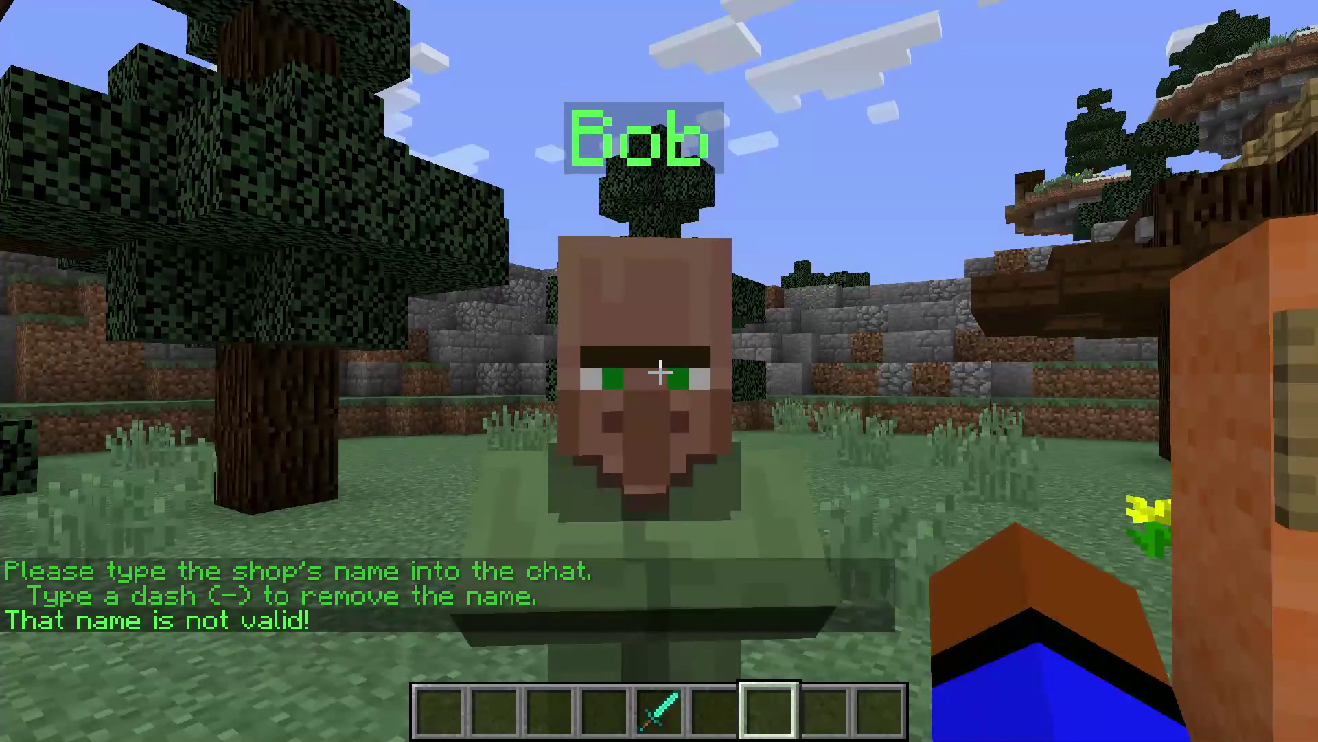
# Remove the diamond sword and the emerald costs from Bob's trade, and open his trading window to check it
pyautogui.keyDown('shift'); pyautogui.rightClick(659, 371); pyautogui.keyUp('shift')
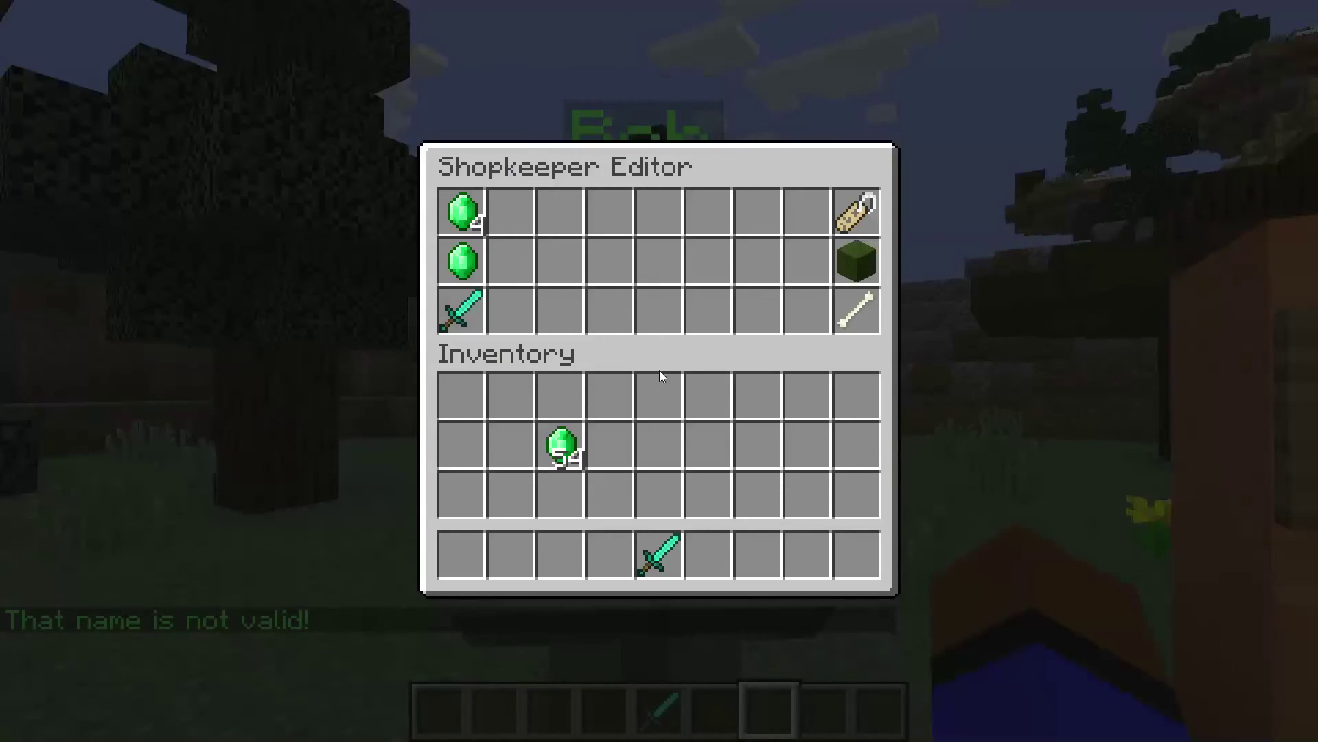
pyautogui.keyDown('shift'); pyautogui.click(470, 309); pyautogui.keyUp('shift')
pyautogui.keyDown('shift'); pyautogui.click(471, 261); pyautogui.keyUp('shift')
pyautogui.press('Escape')
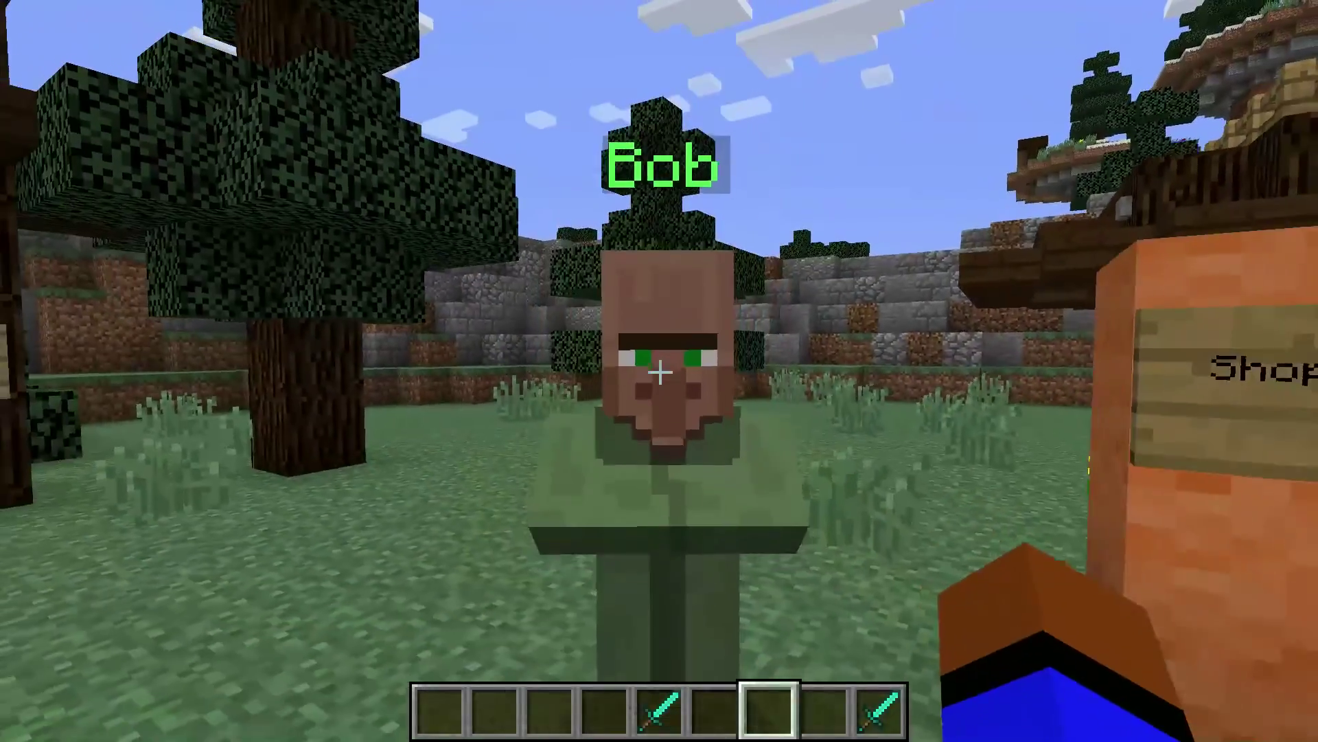
pyautogui.rightClick(659, 371)
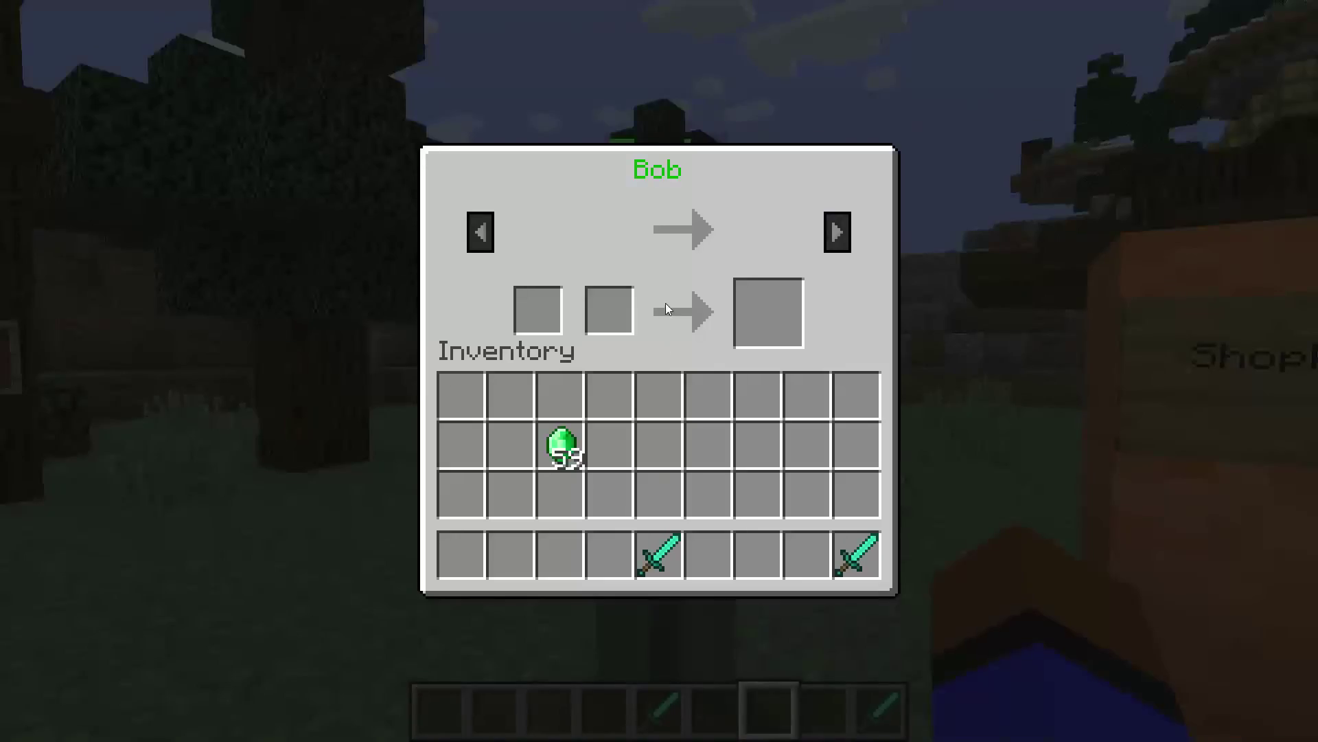
# Leave Bob's trading window and delete Bob's shopkeeper from the world
pyautogui.press('Escape')
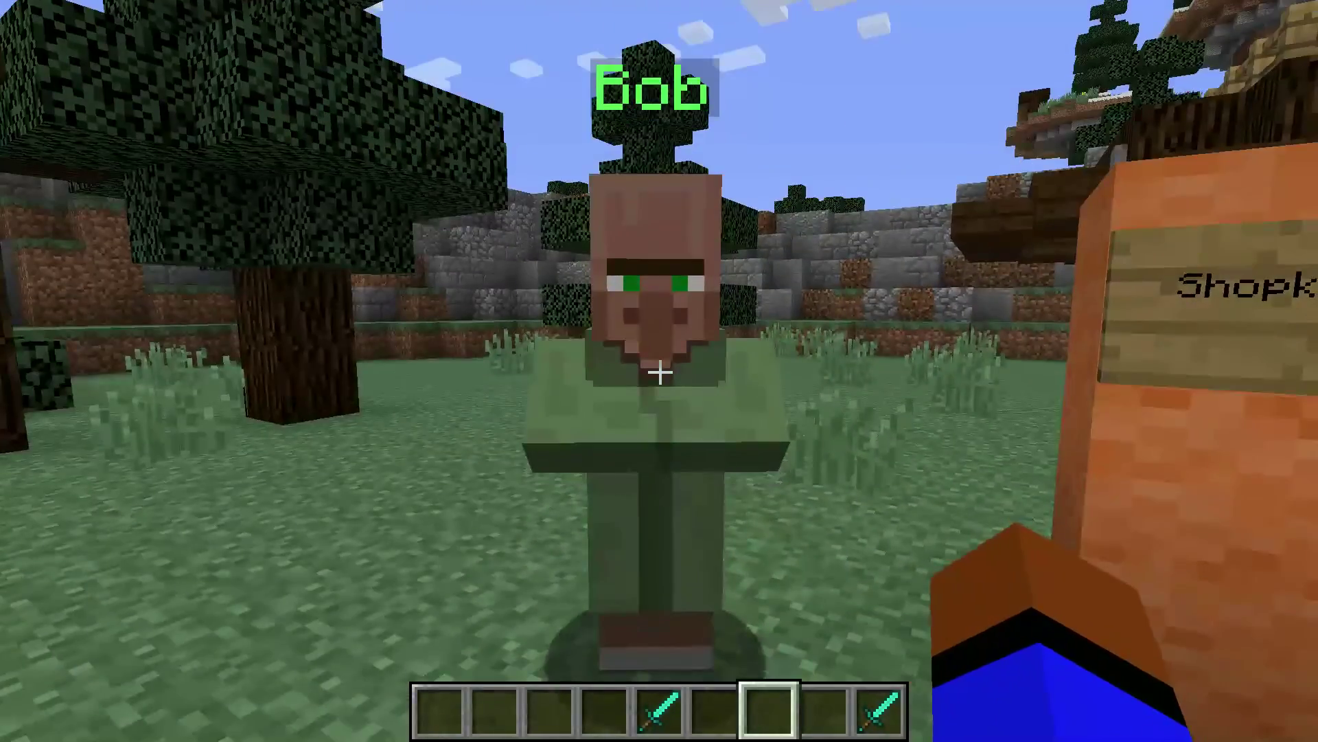
pyautogui.keyDown('shift'); pyautogui.rightClick(659, 371); pyautogui.keyUp('shift')
pyautogui.click(850, 309)
pyautogui.press('Escape')
# Clear the remaining emeralds and both diamond swords out of the inventory
pyautogui.press('Escape')
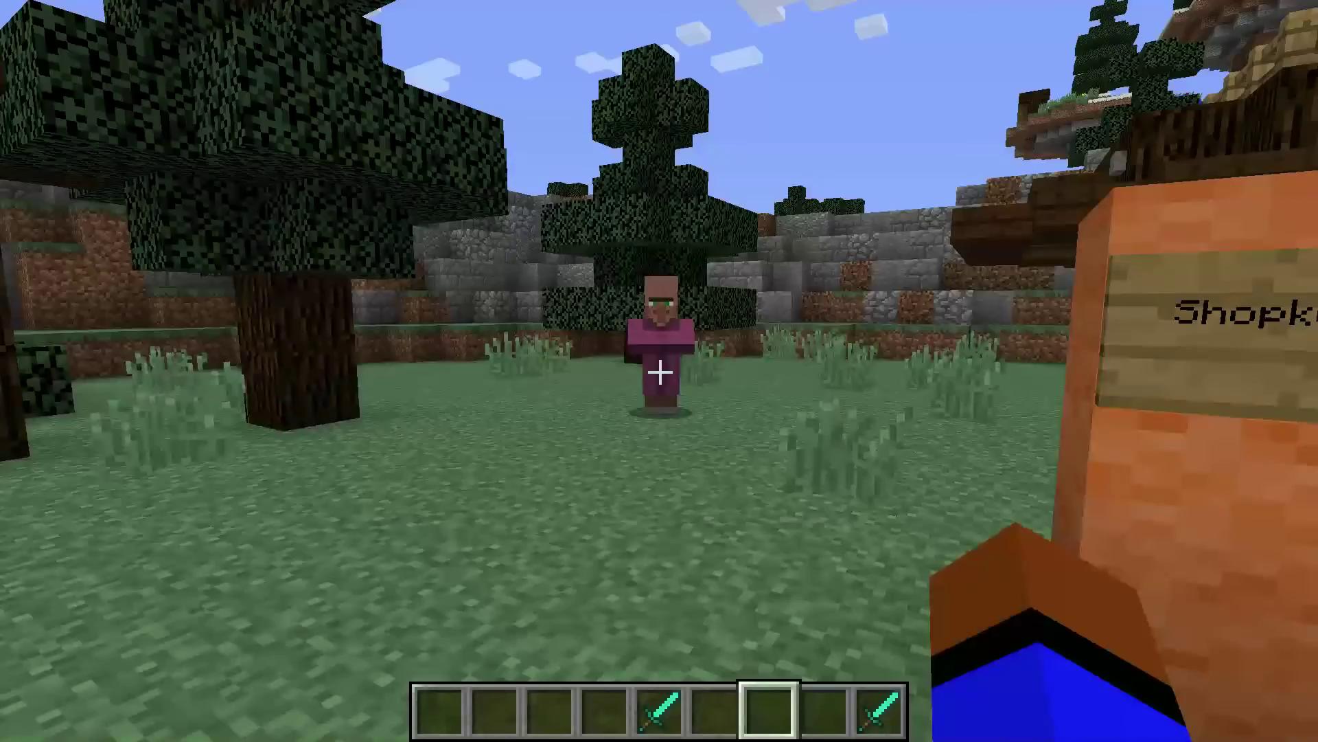
pyautogui.press('e')
pyautogui.click(883, 589)
pyautogui.keyDown('shift'); pyautogui.click(883, 513); pyautogui.keyUp('shift')
pyautogui.press('Escape')
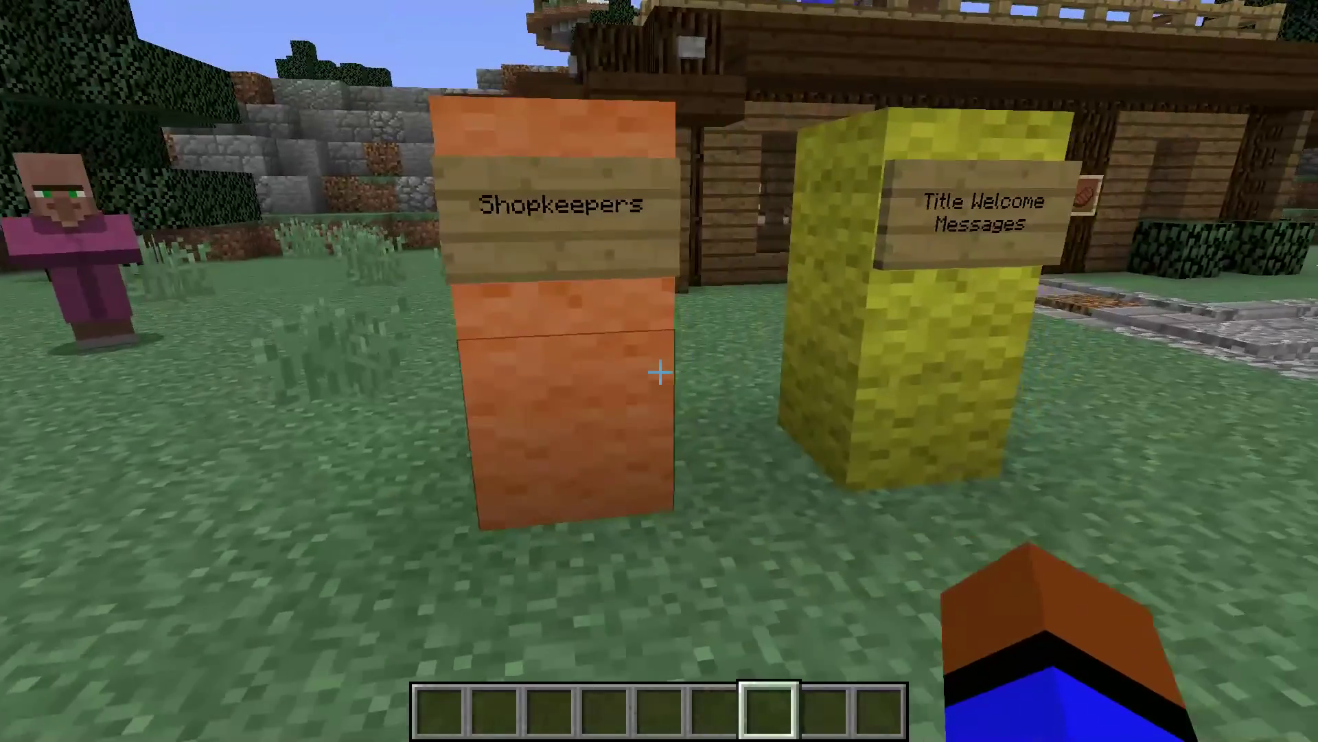
# Break the orange Shopkeepers sign pillar and walk on to the yellow Title Welcome Messages pillar
pyautogui.press('w')
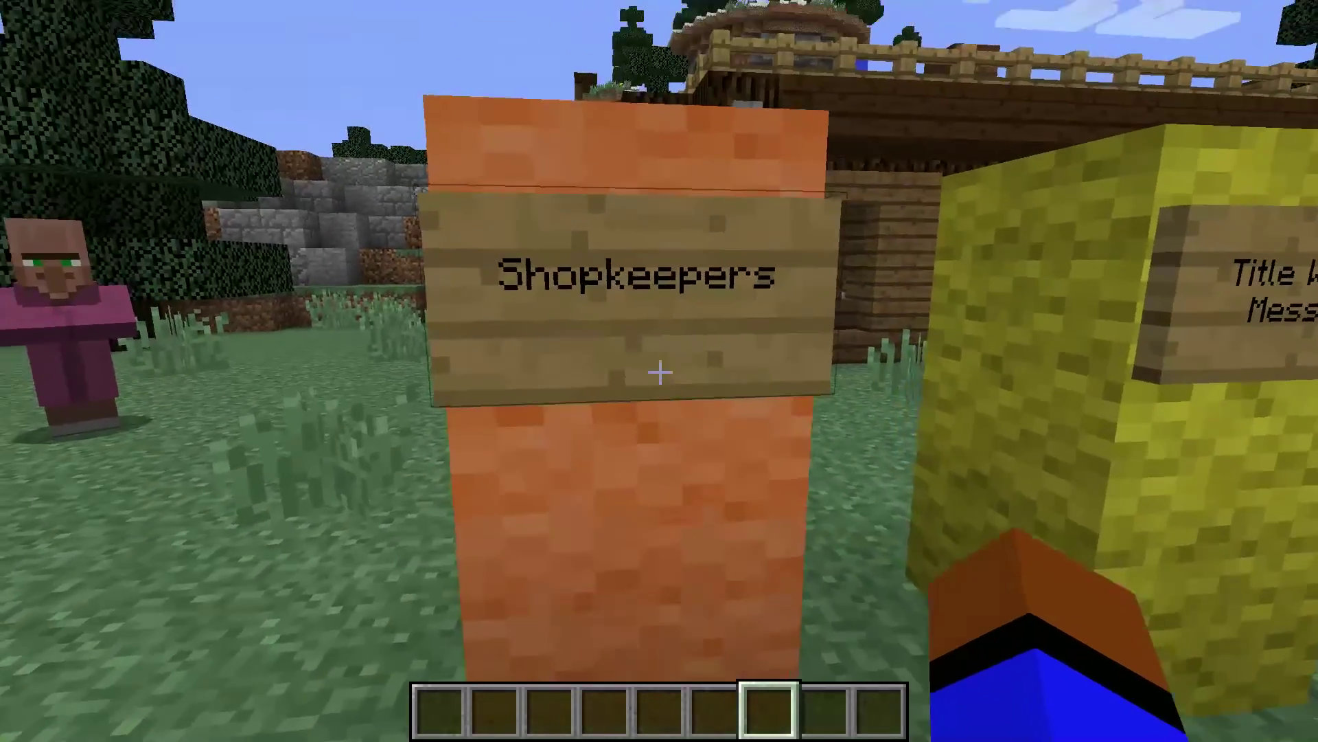
pyautogui.click(660, 370)
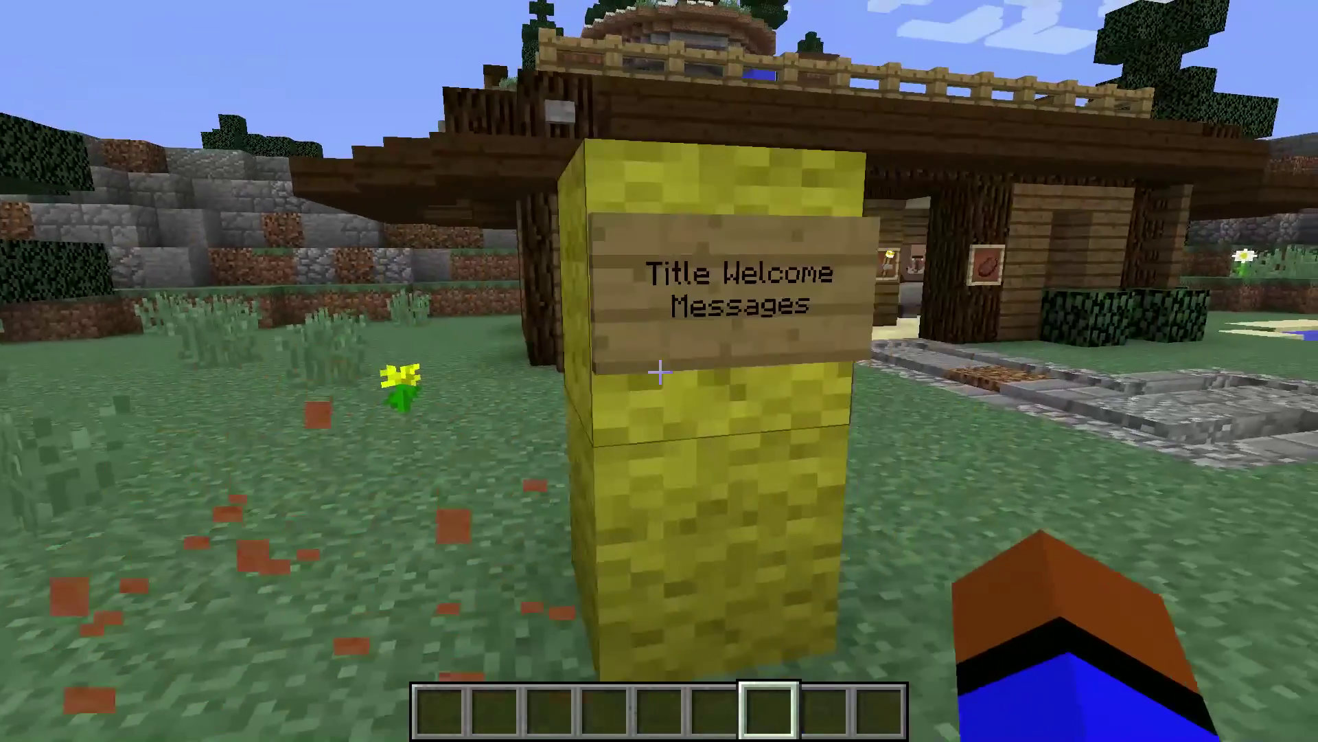
pyautogui.press('w')
# Face the Title Welcome Messages sign and view the player list's header and footer
pyautogui.press('Tab')
pyautogui.press('d')
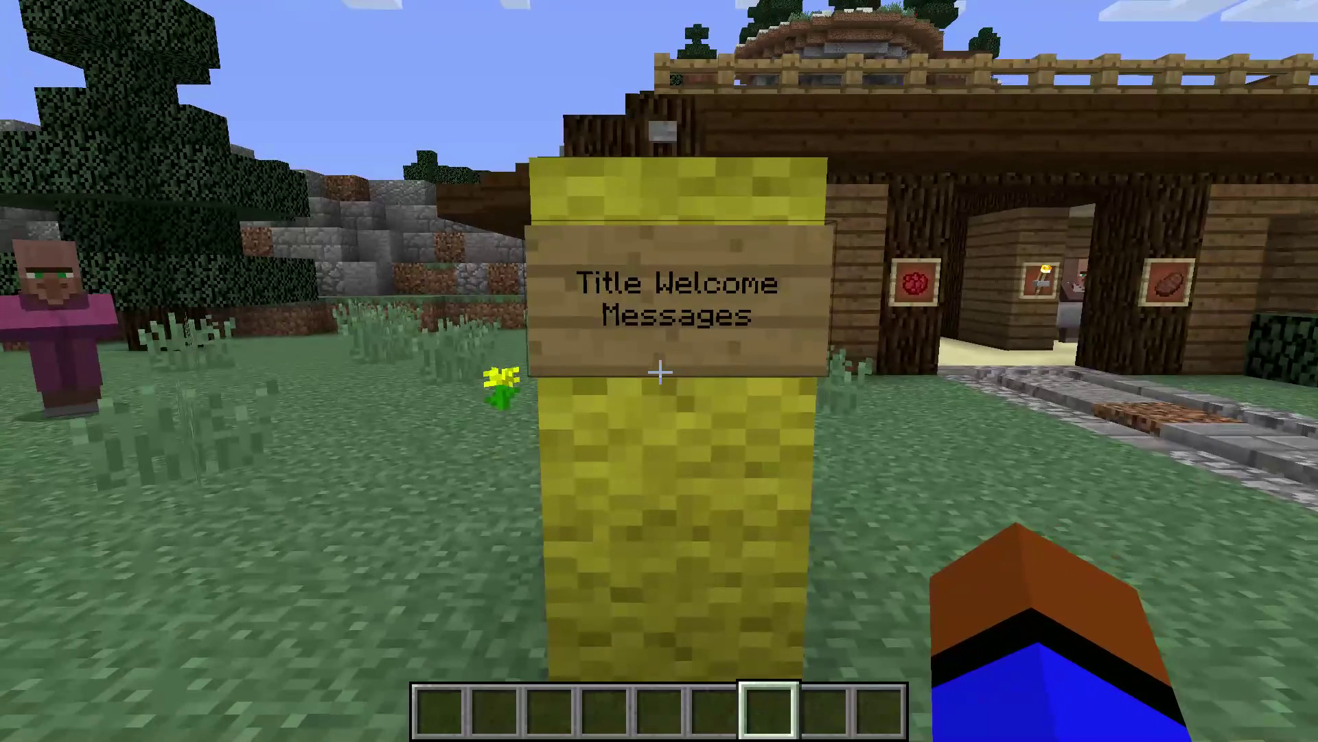
pyautogui.press('Tab')
pyautogui.press('/')
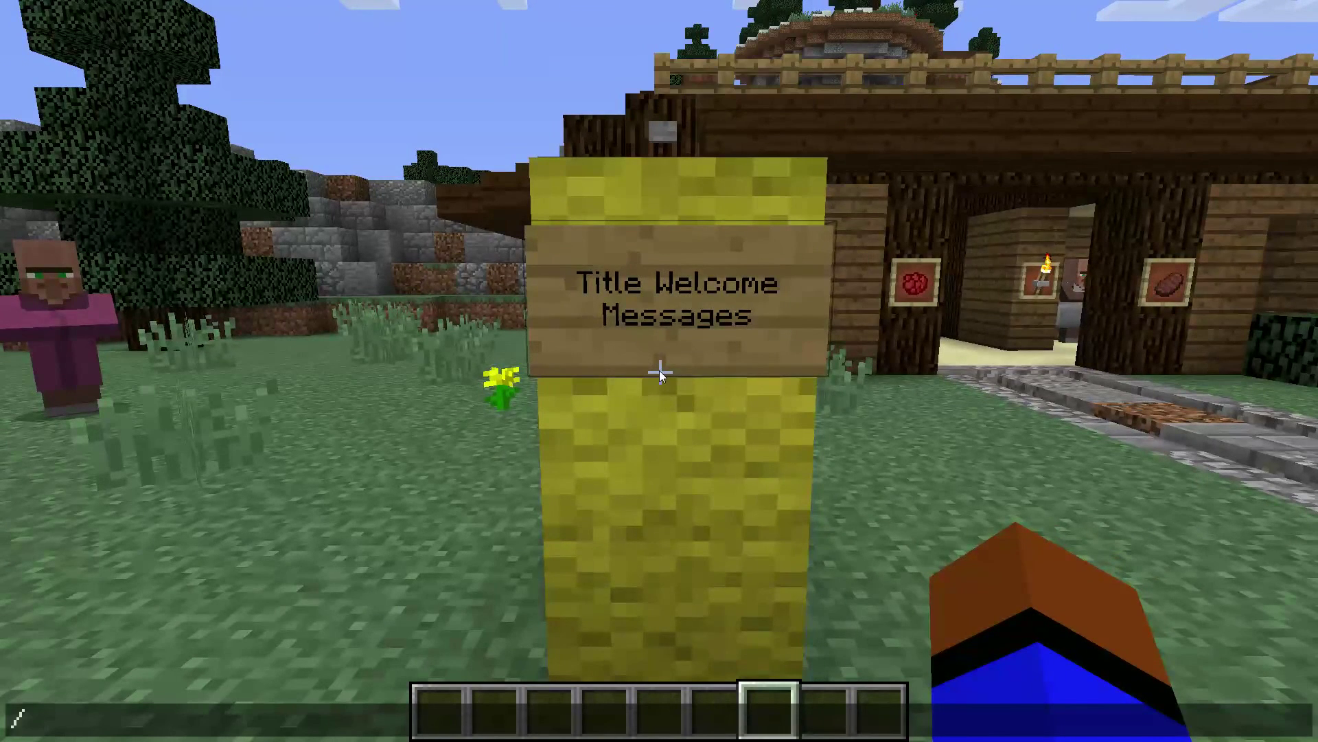
pyautogui.press('Escape')
pyautogui.press('Tab')
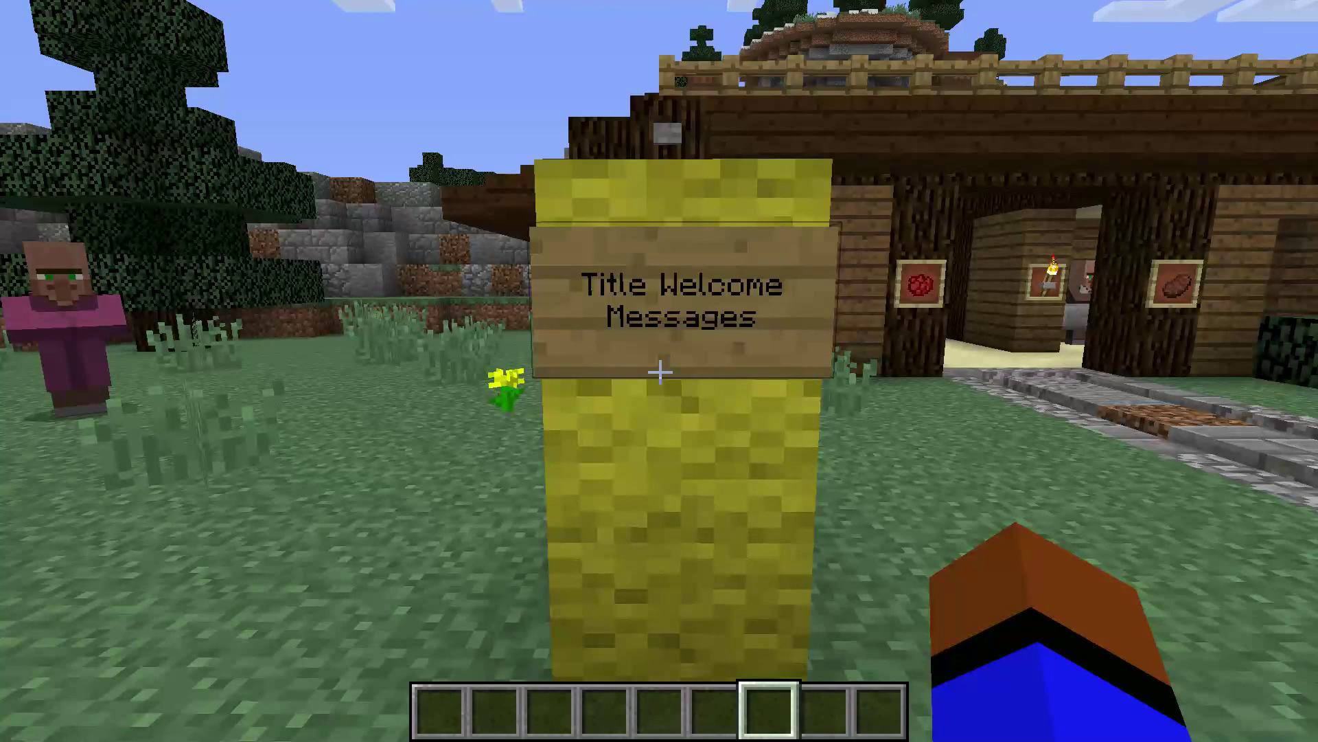
# List the TitleWelcomeMessage plugin's commands with /twm
pyautogui.press('/')
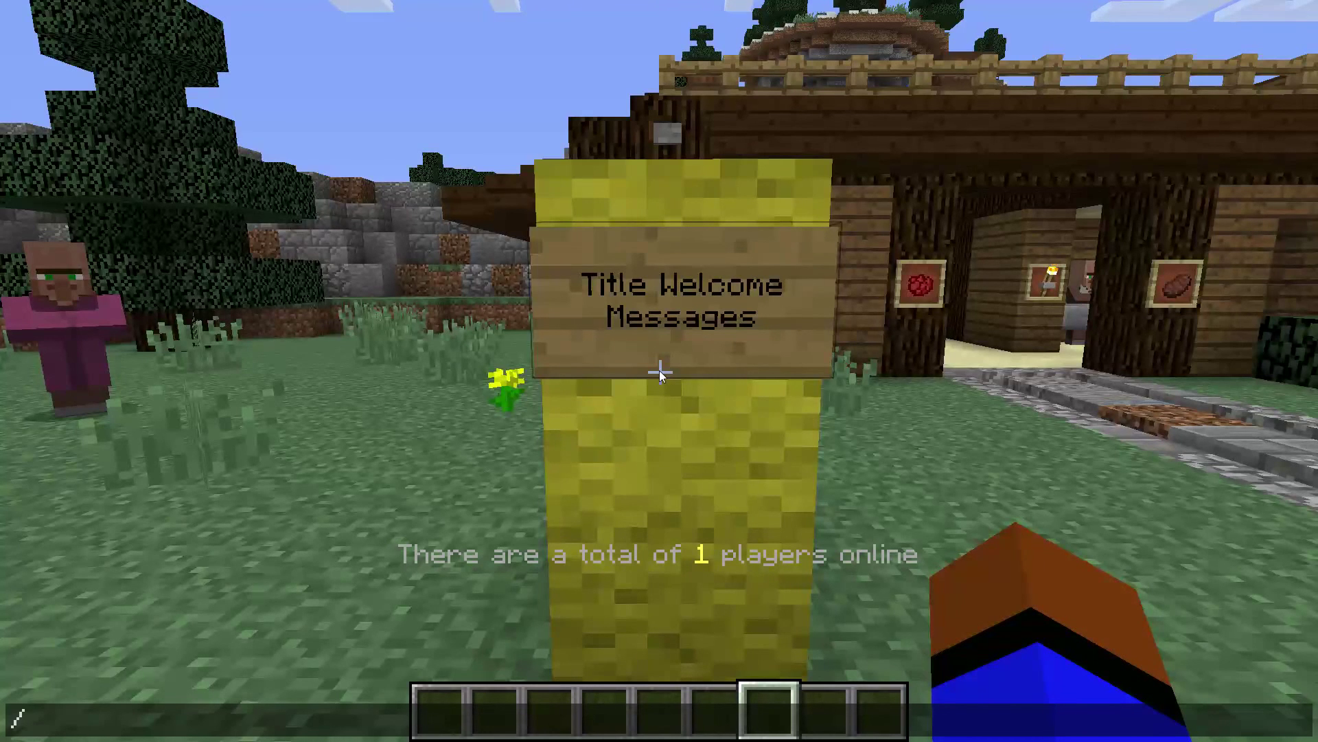
pyautogui.write('tit')
pyautogui.press('BackSpace')
pyautogui.press('BackSpace')
pyautogui.press('BackSpace')
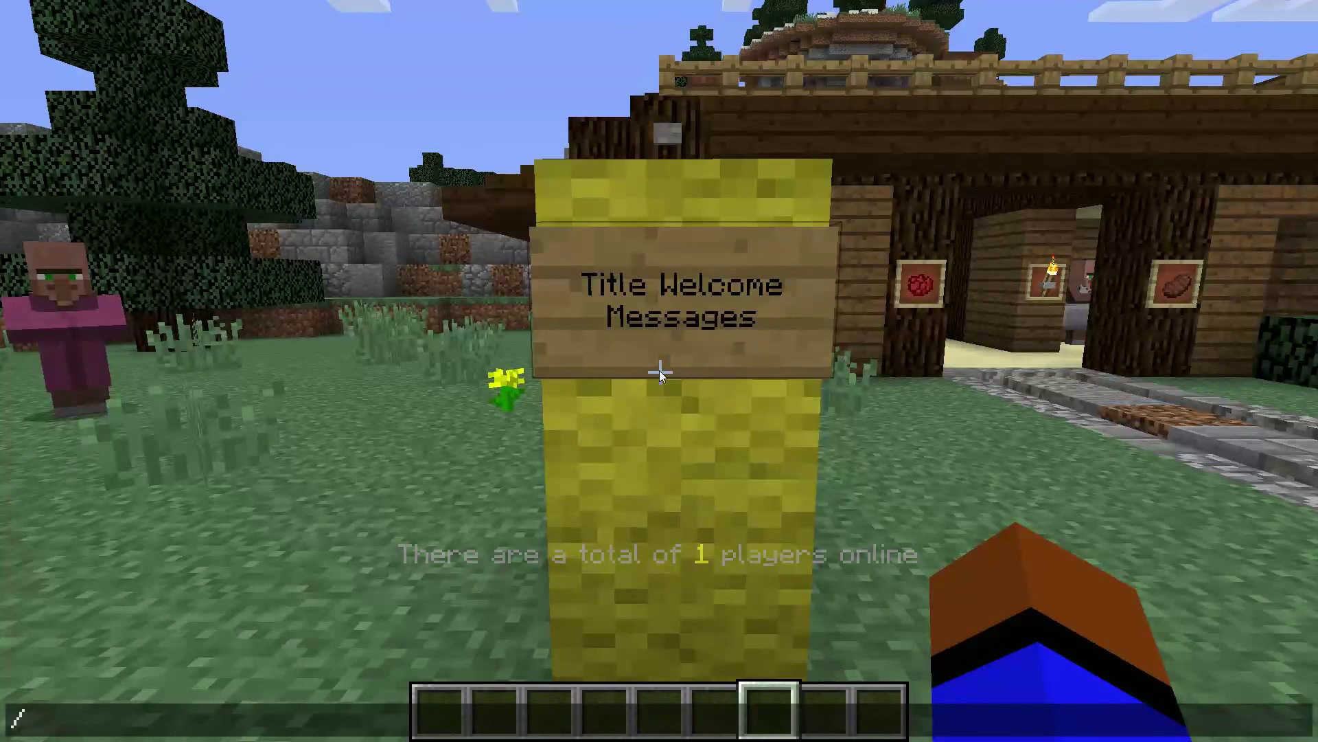
pyautogui.write('t')
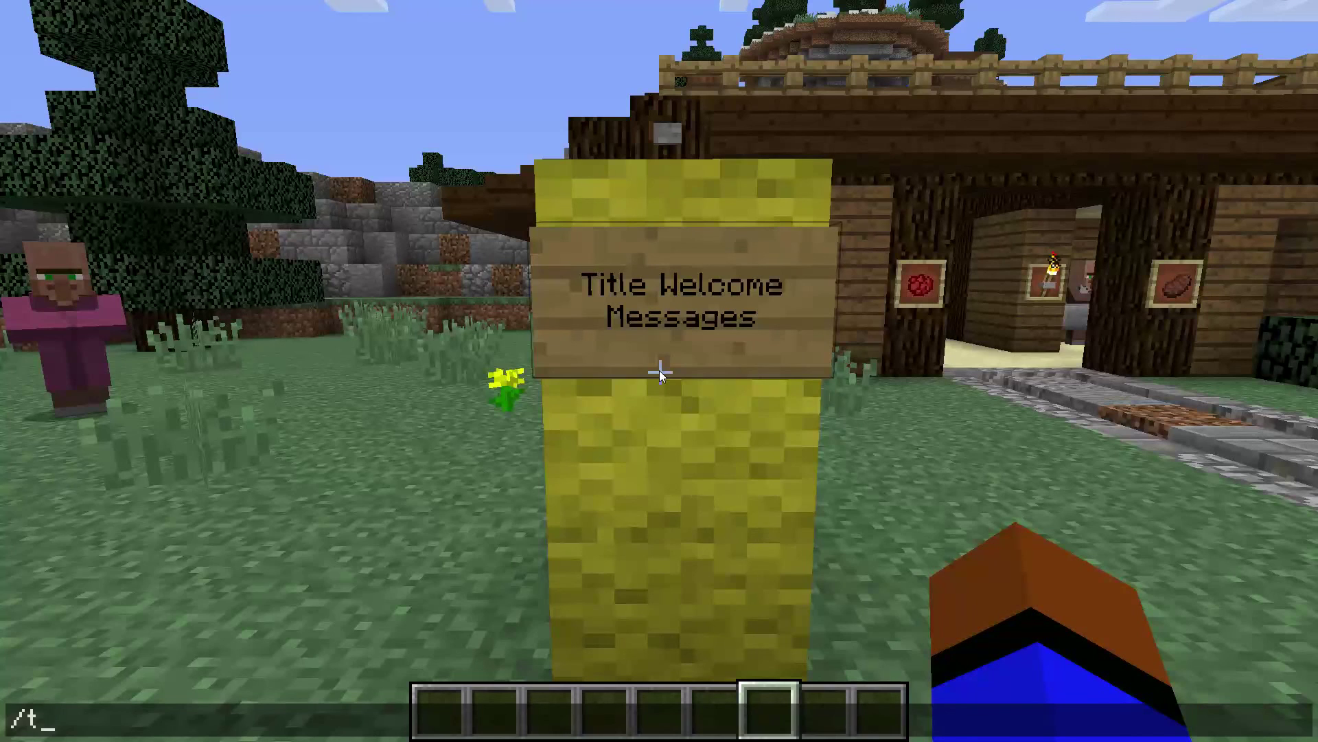
pyautogui.write('wm')
pyautogui.press('Return')
# Set the player list header to Hola with /twmset tabhead, and view the list
pyautogui.press('/')
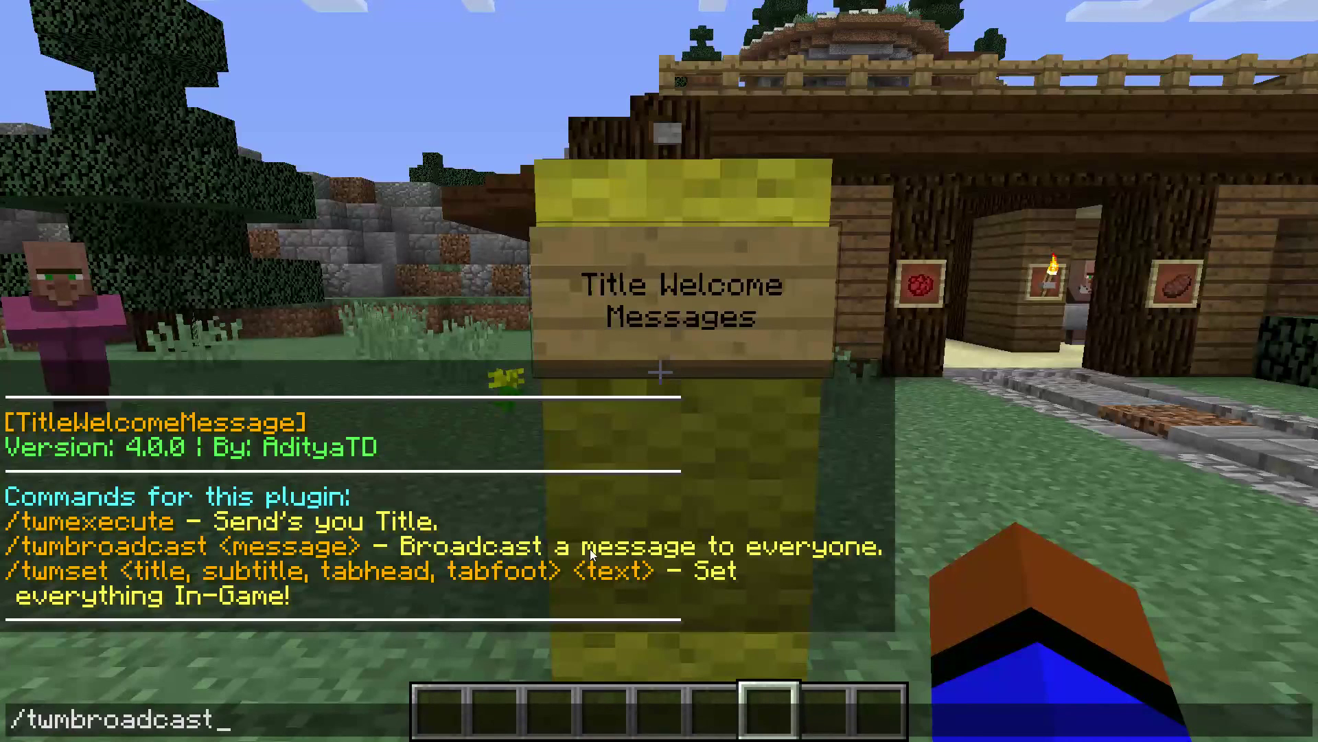
pyautogui.press('BackSpace')
pyautogui.press('BackSpace')
pyautogui.press('BackSpace')
pyautogui.press('BackSpace')
pyautogui.press('BackSpace')
pyautogui.press('BackSpace')
pyautogui.press('BackSpace')
pyautogui.press('BackSpace')
pyautogui.press('BackSpace')
pyautogui.press('BackSpace')
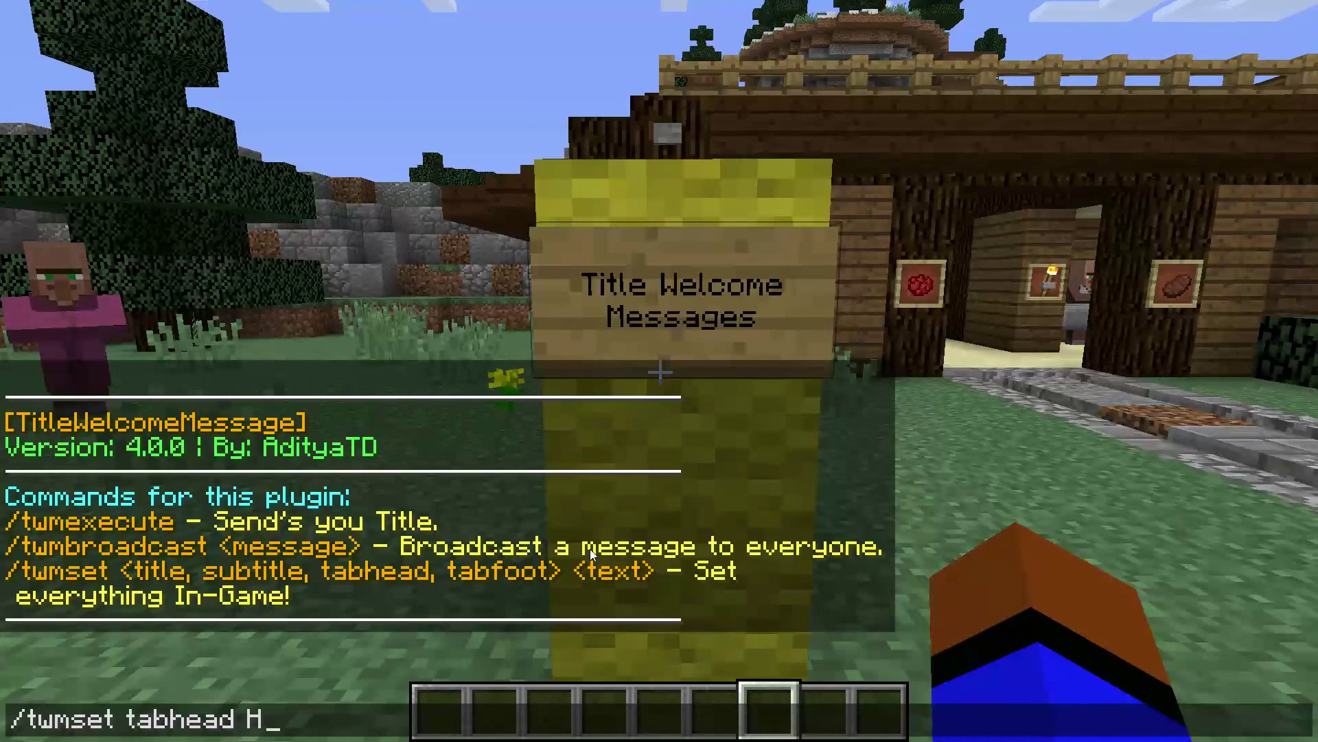
pyautogui.write('ola')
pyautogui.press('Return')
pyautogui.press('Tab')
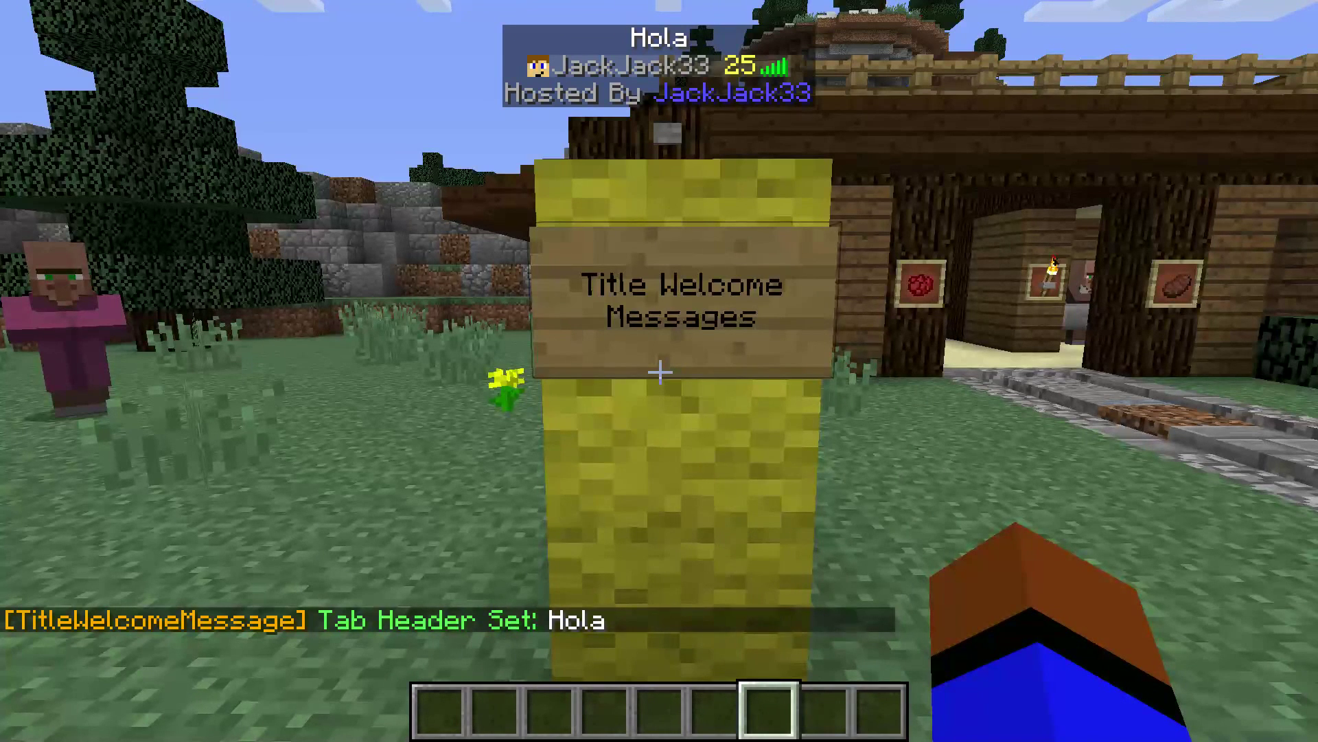
# Set the player list header to &d×RPGCraft× with /twmset tabhead, and view the list
pyautogui.press('/')
pyautogui.press('Up')
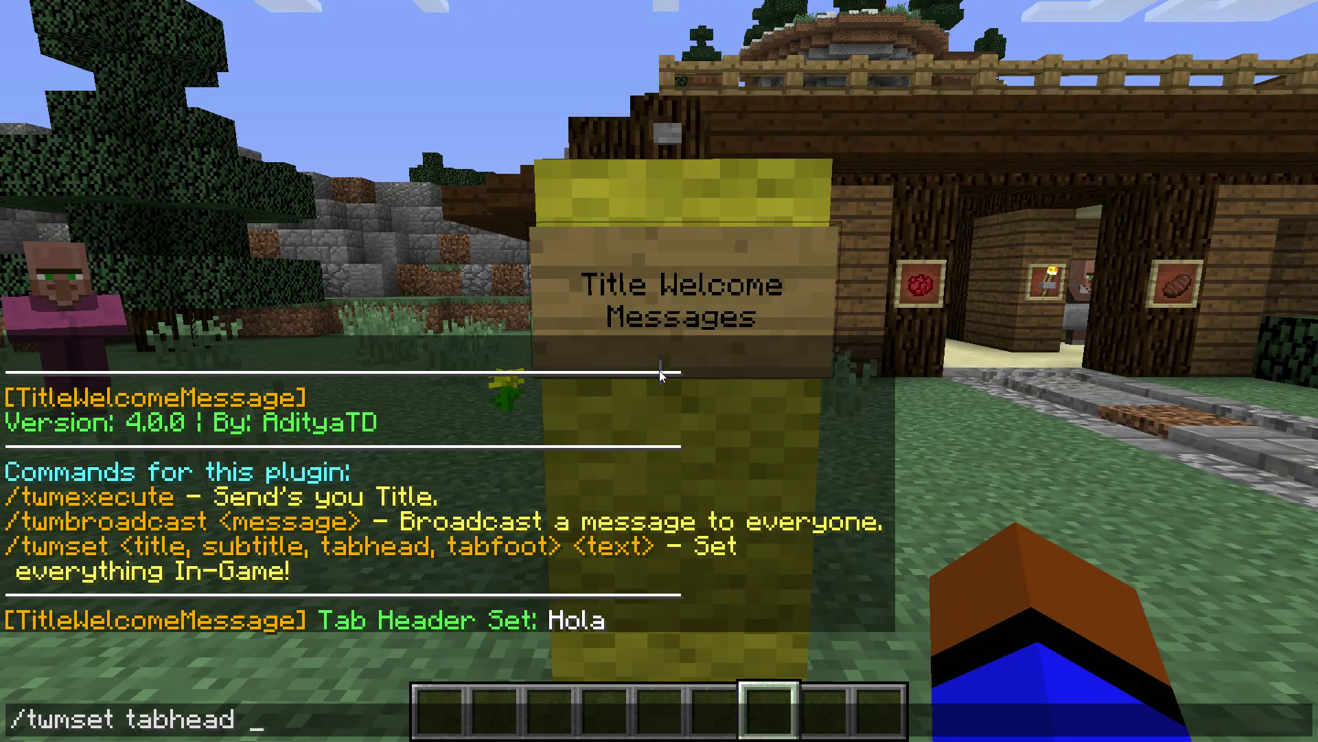
pyautogui.write('&d×RPGCraft')
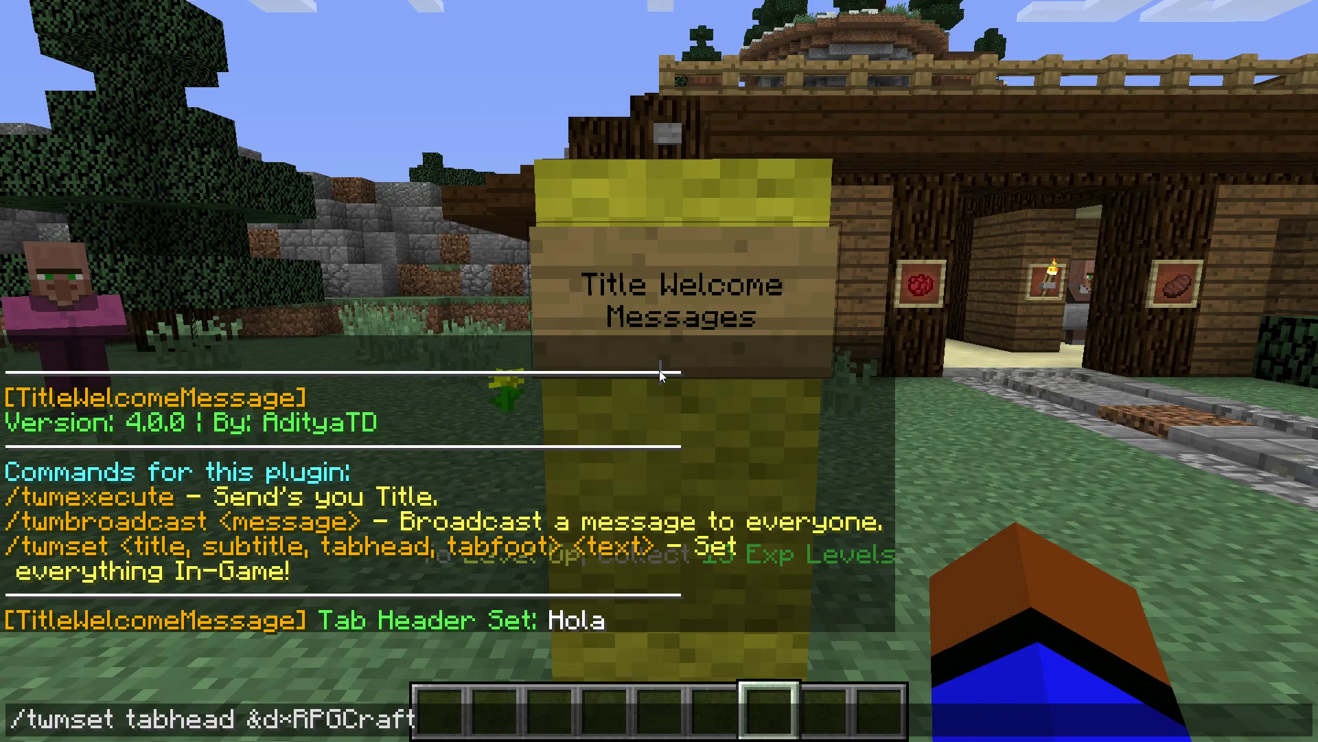
pyautogui.write('×')
pyautogui.press('Return')
pyautogui.press('Tab')
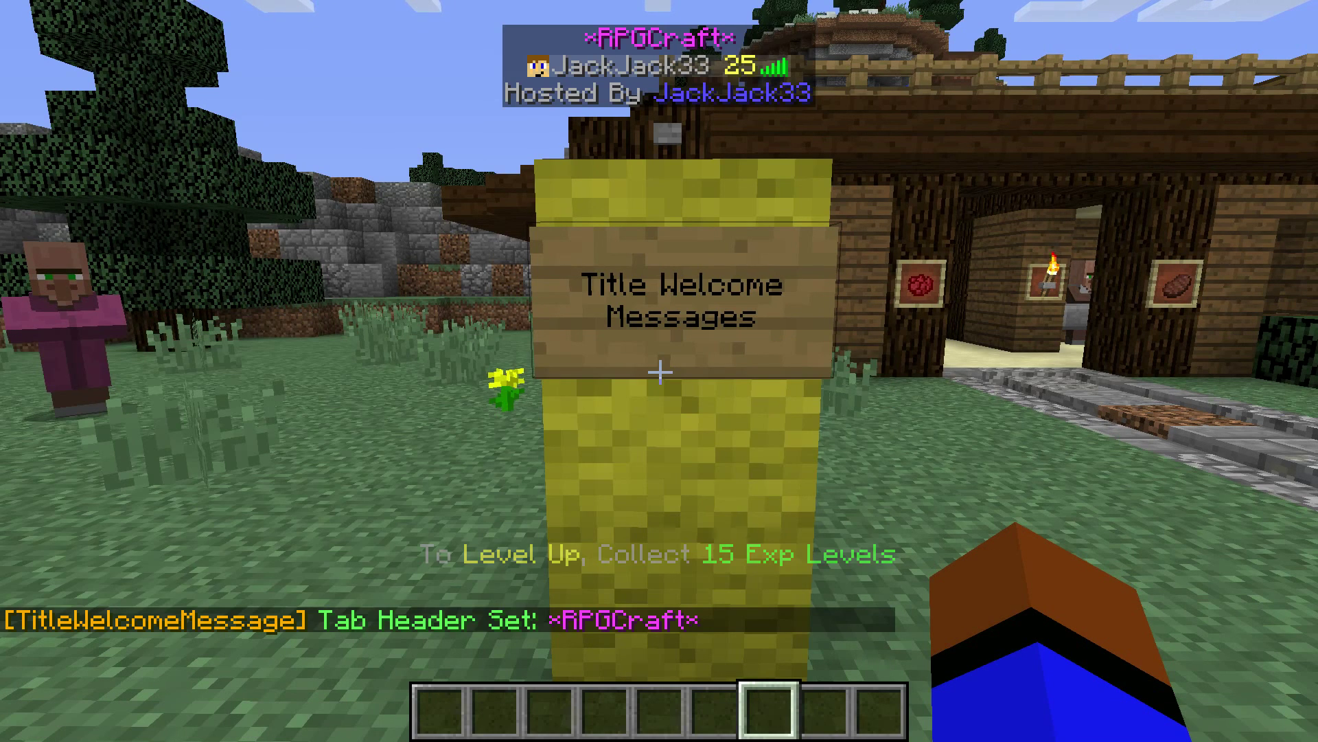
# Set the player list footer to Hello with /twmset tabfoot, and view the list
pyautogui.press('/')
pyautogui.press('Up')
pyautogui.press('BackSpace')
pyautogui.press('BackSpace')
pyautogui.press('BackSpace')
pyautogui.press('BackSpace')
pyautogui.press('BackSpace')
pyautogui.press('BackSpace')
pyautogui.press('BackSpace')
pyautogui.press('BackSpace')
pyautogui.press('BackSpace')
pyautogui.press('BackSpace')
pyautogui.press('BackSpace')
pyautogui.press('BackSpace')
pyautogui.press('BackSpace')
pyautogui.press('BackSpace')
pyautogui.press('BackSpace')
pyautogui.press('BackSpace')
pyautogui.press('BackSpace')
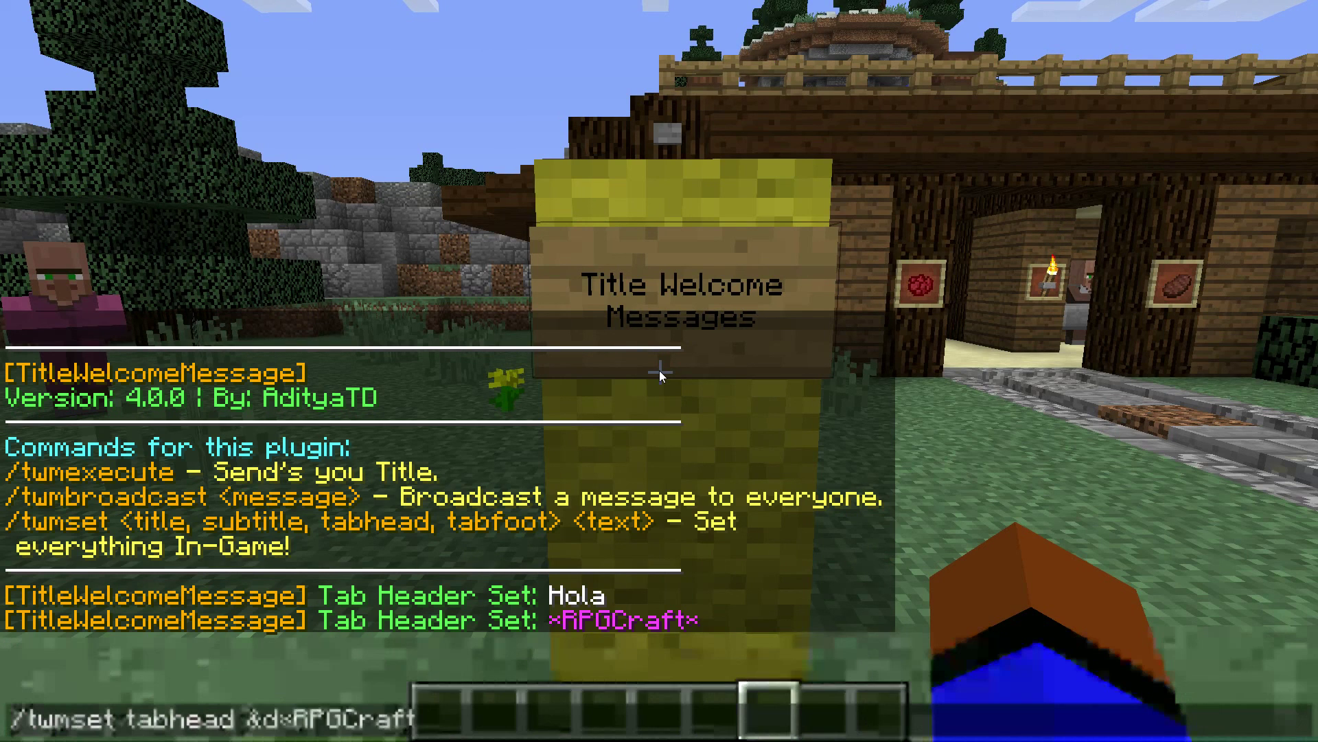
pyautogui.write('foot ')
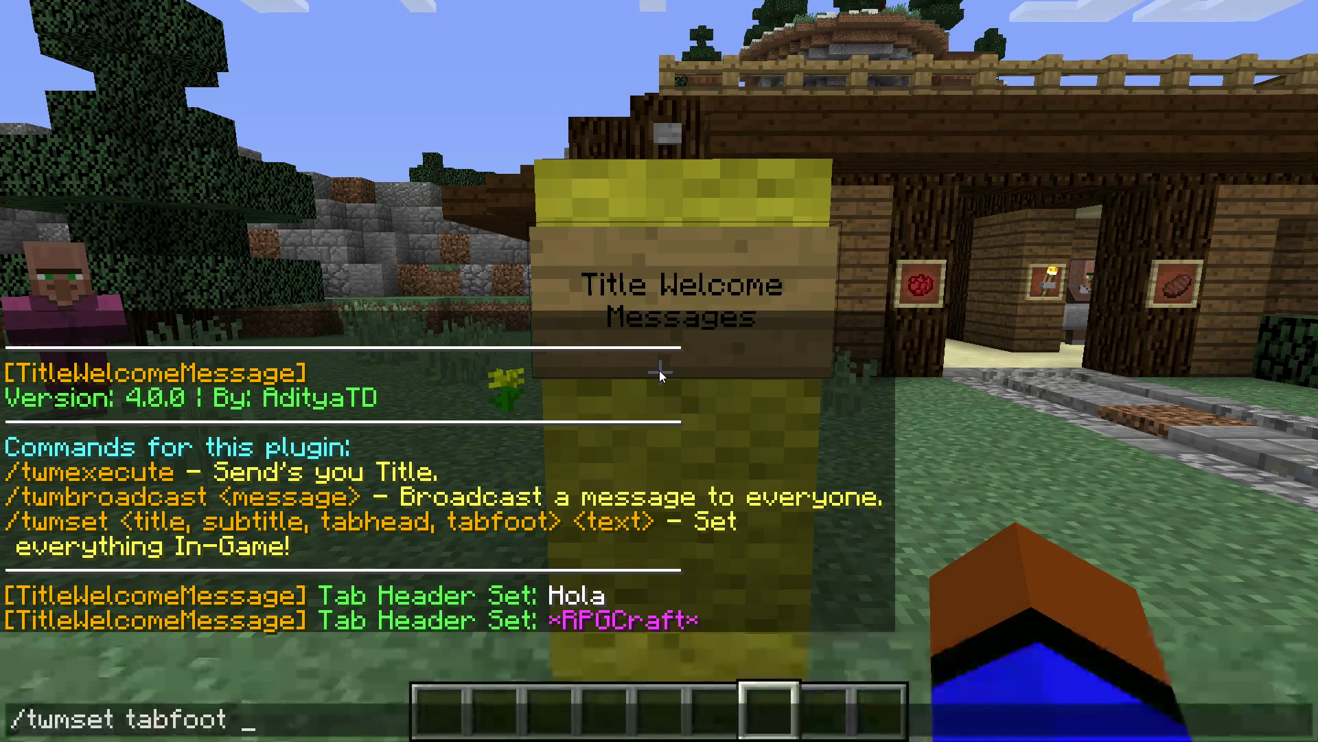
pyautogui.write('Hello')
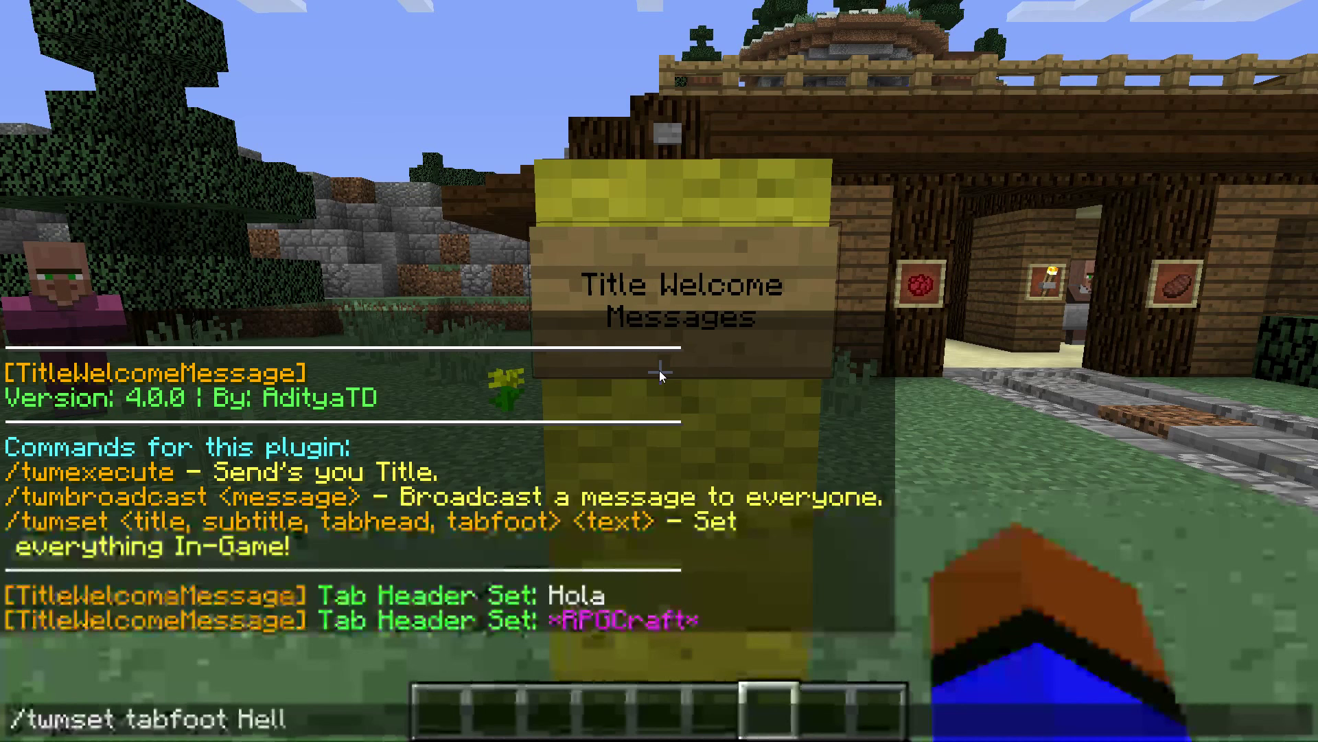
pyautogui.press('Return')
pyautogui.press('Tab')
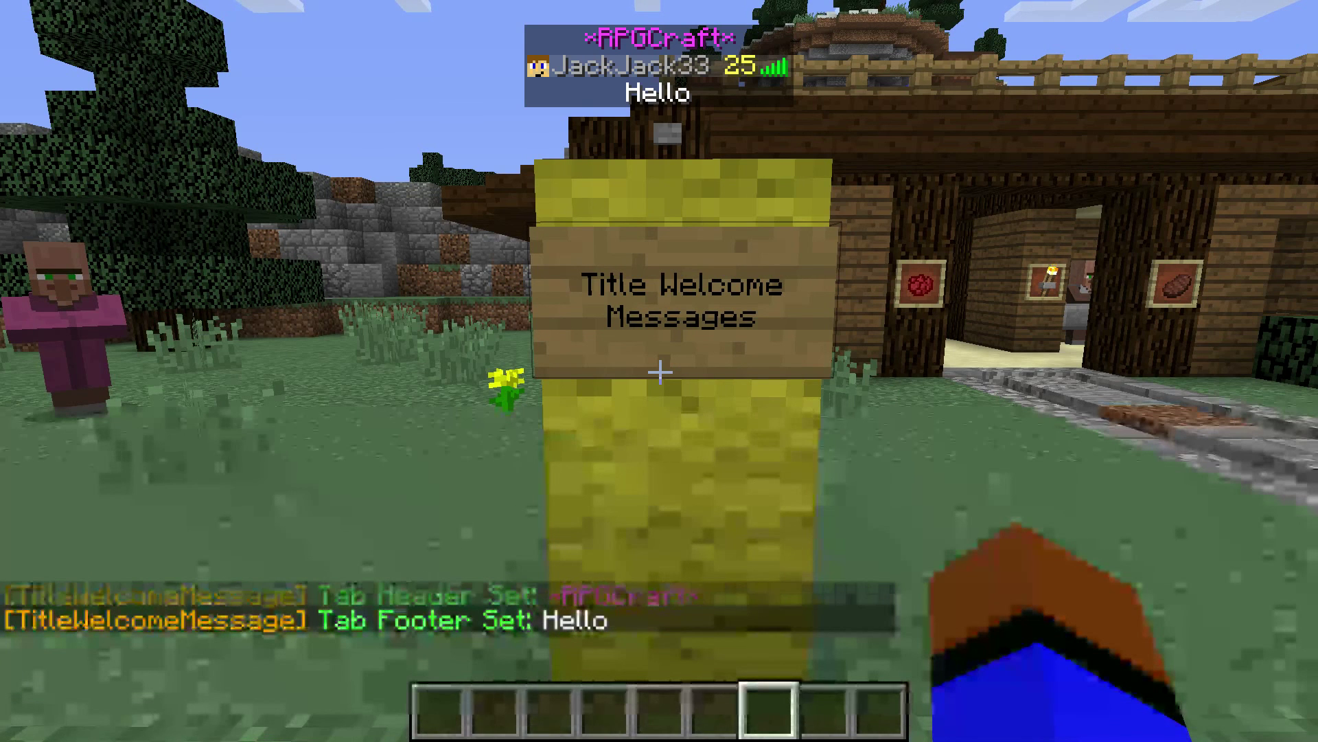
# Set the player list footer with /twmset tabfoot to &7Hosted By followed by the host's username in &9, and view the list
pyautogui.press('/')
pyautogui.press('Up')
pyautogui.press('BackSpace')
pyautogui.press('BackSpace')
pyautogui.press('BackSpace')
pyautogui.press('BackSpace')
pyautogui.press('BackSpace')
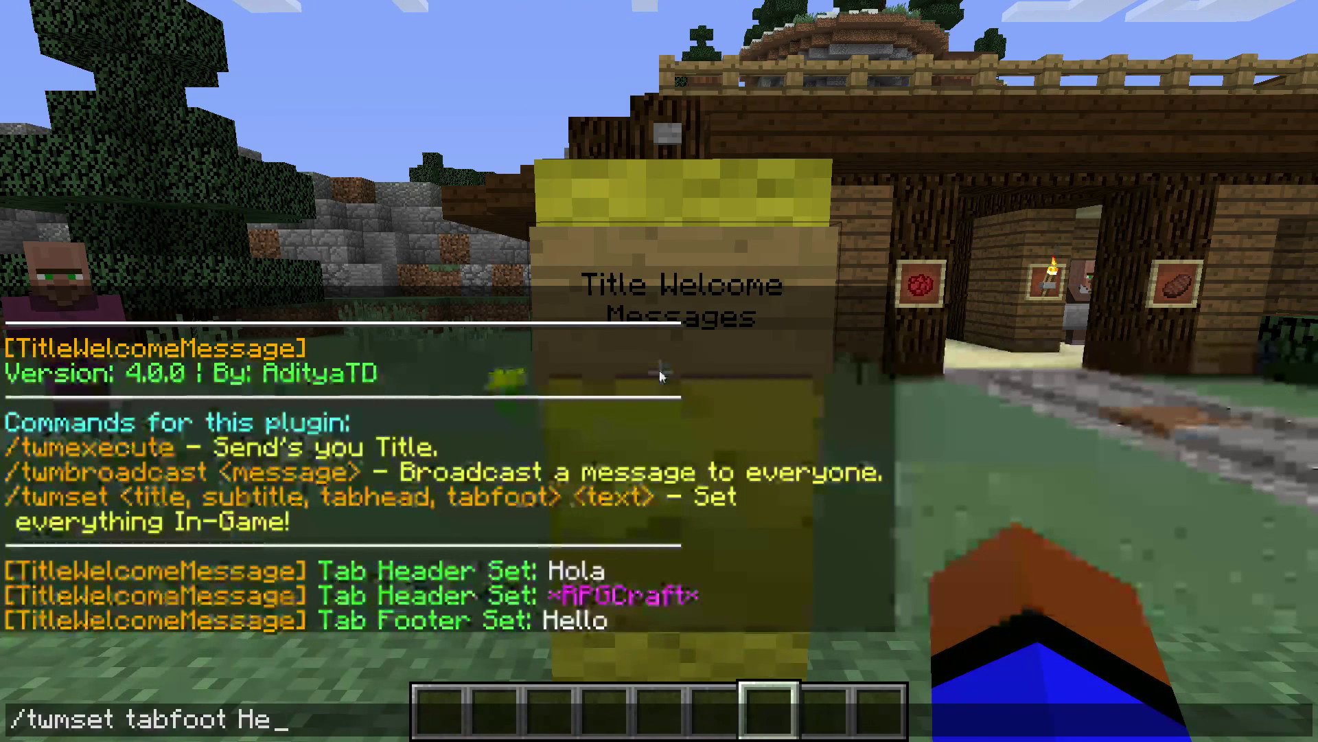
pyautogui.write('&7Ho')
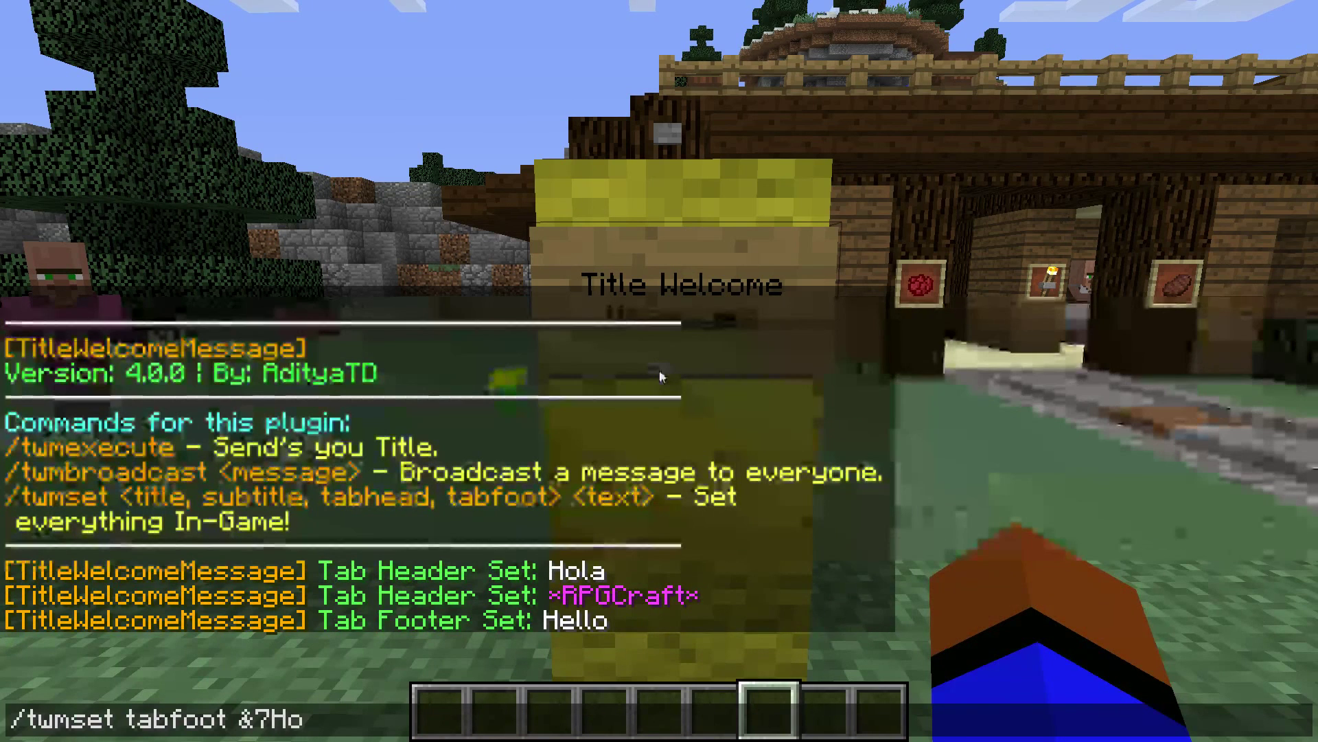
pyautogui.write('sted By &9')
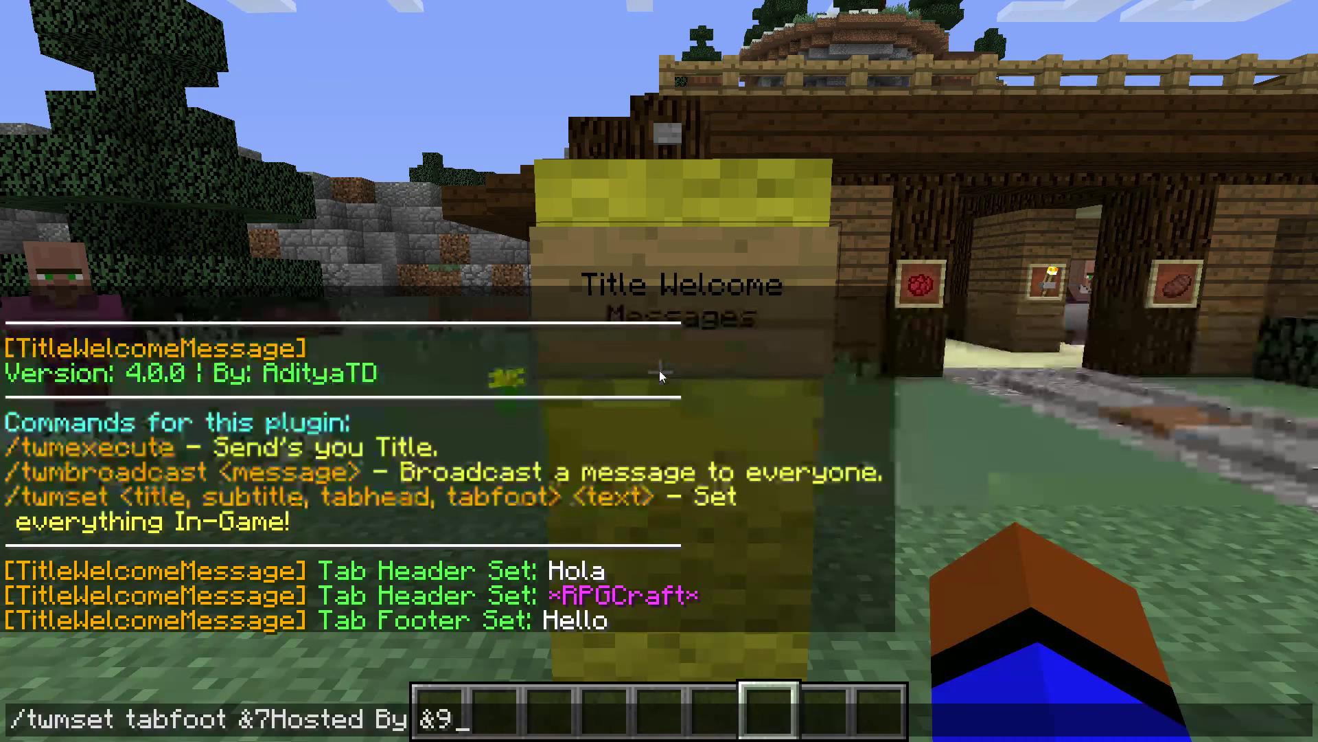
pyautogui.write('JackJack33')
pyautogui.press('Return')
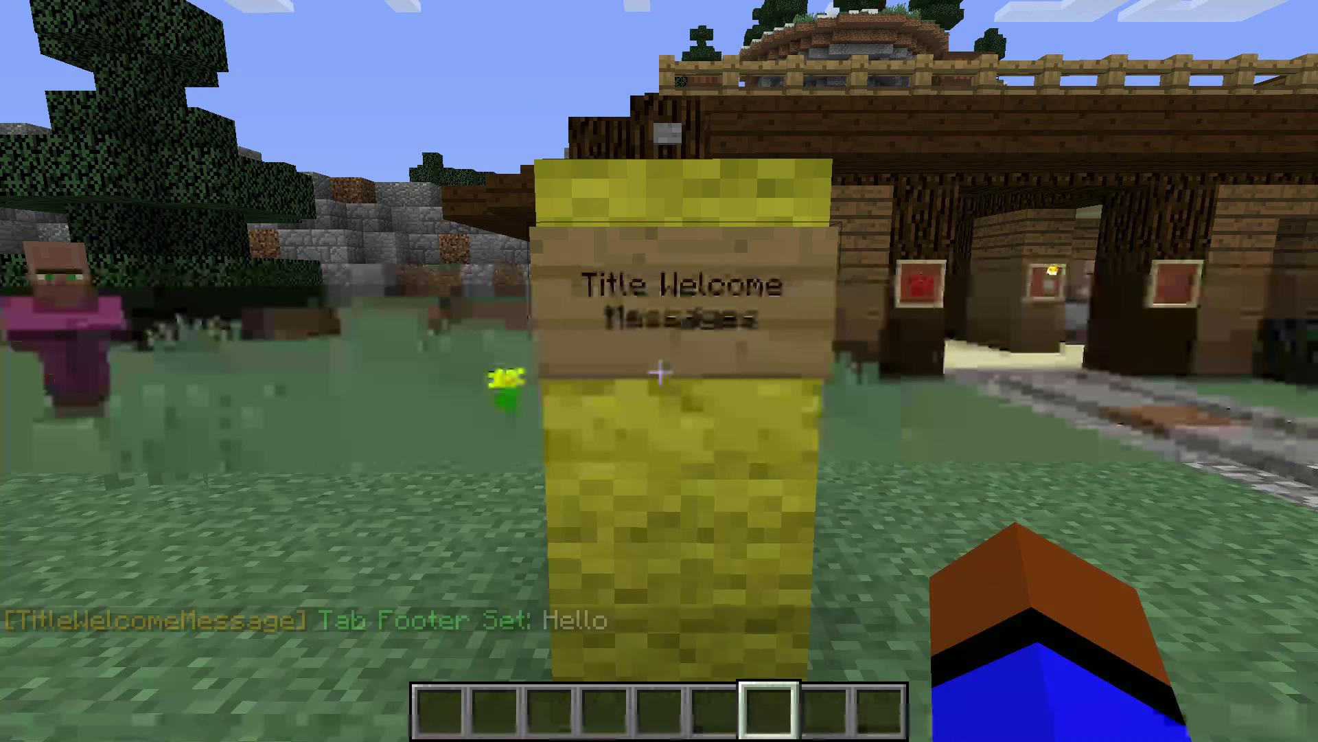
pyautogui.press('Tab')
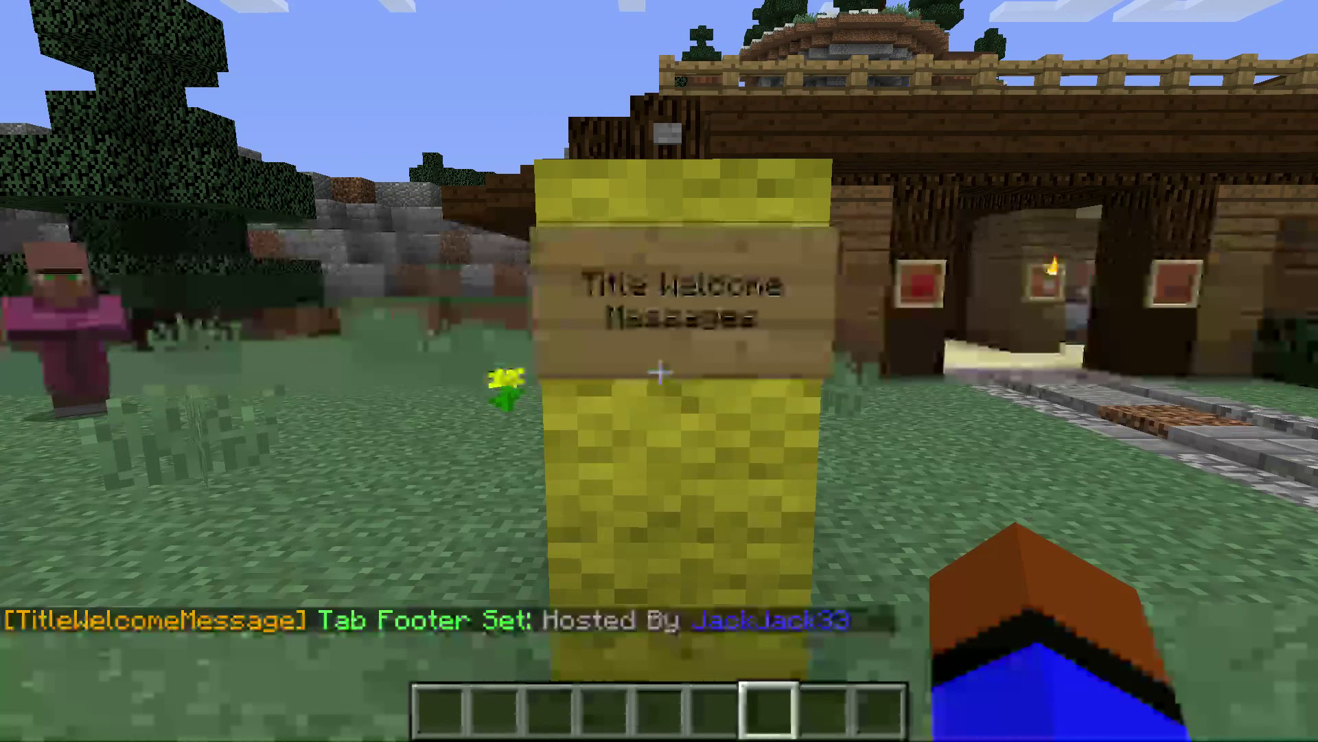
pyautogui.press('w')
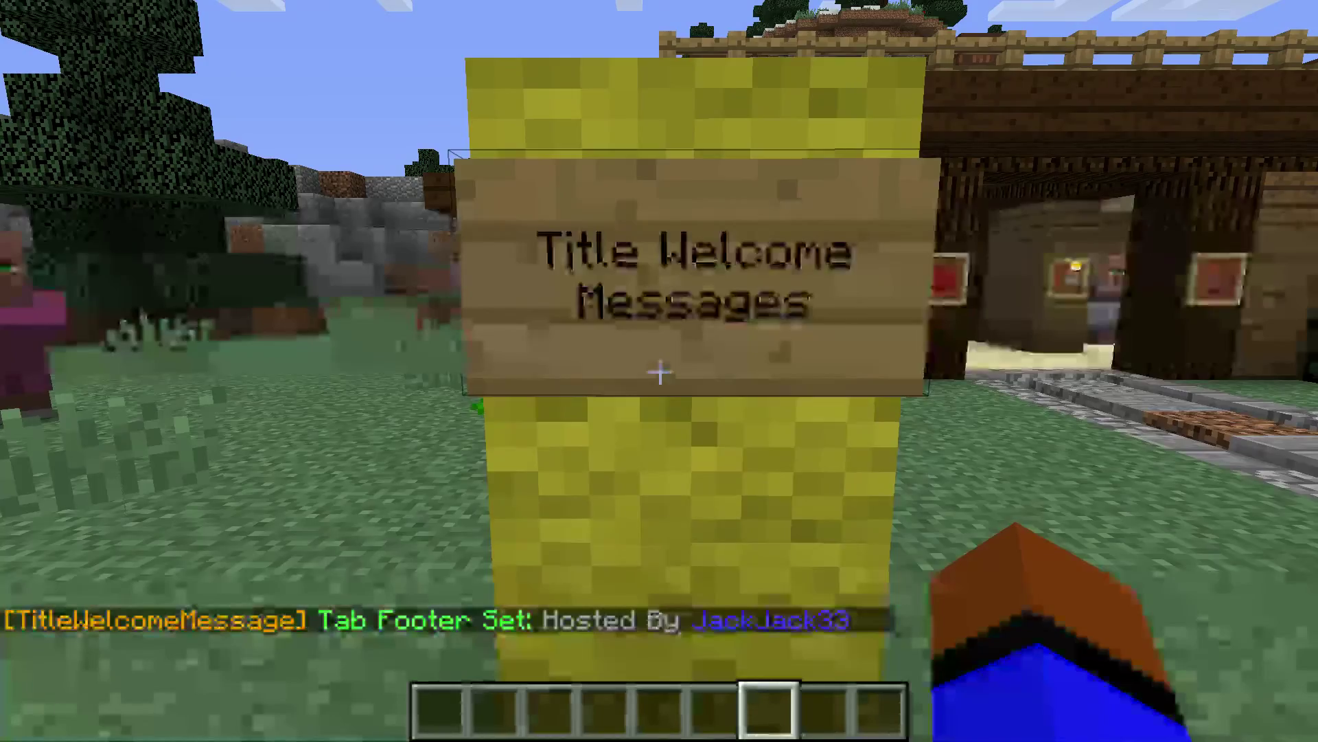
pyautogui.write('sw/')
pyautogui.press('Up')
pyautogui.press('Up')
pyautogui.press('Up')
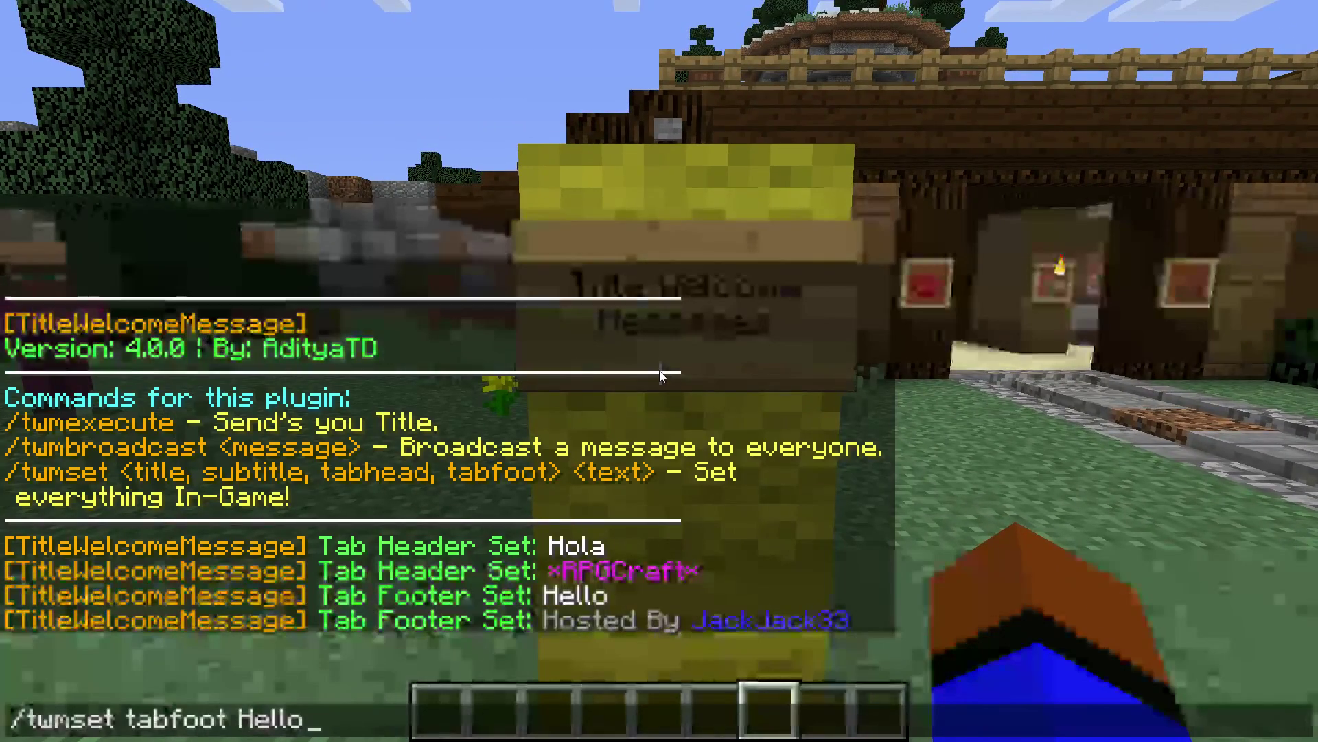
pyautogui.press('BackSpace')
pyautogui.press('BackSpace')
pyautogui.press('BackSpace')
pyautogui.press('BackSpace')
pyautogui.press('BackSpace')
pyautogui.press('BackSpace')
pyautogui.press('BackSpace')
pyautogui.press('BackSpace')
pyautogui.press('BackSpace')
pyautogui.press('BackSpace')
pyautogui.press('BackSpace')
pyautogui.press('BackSpace')
pyautogui.press('BackSpace')
pyautogui.press('BackSpace')
pyautogui.press('BackSpace')
pyautogui.press('BackSpace')
pyautogui.press('BackSpace')
pyautogui.press('BackSpace')
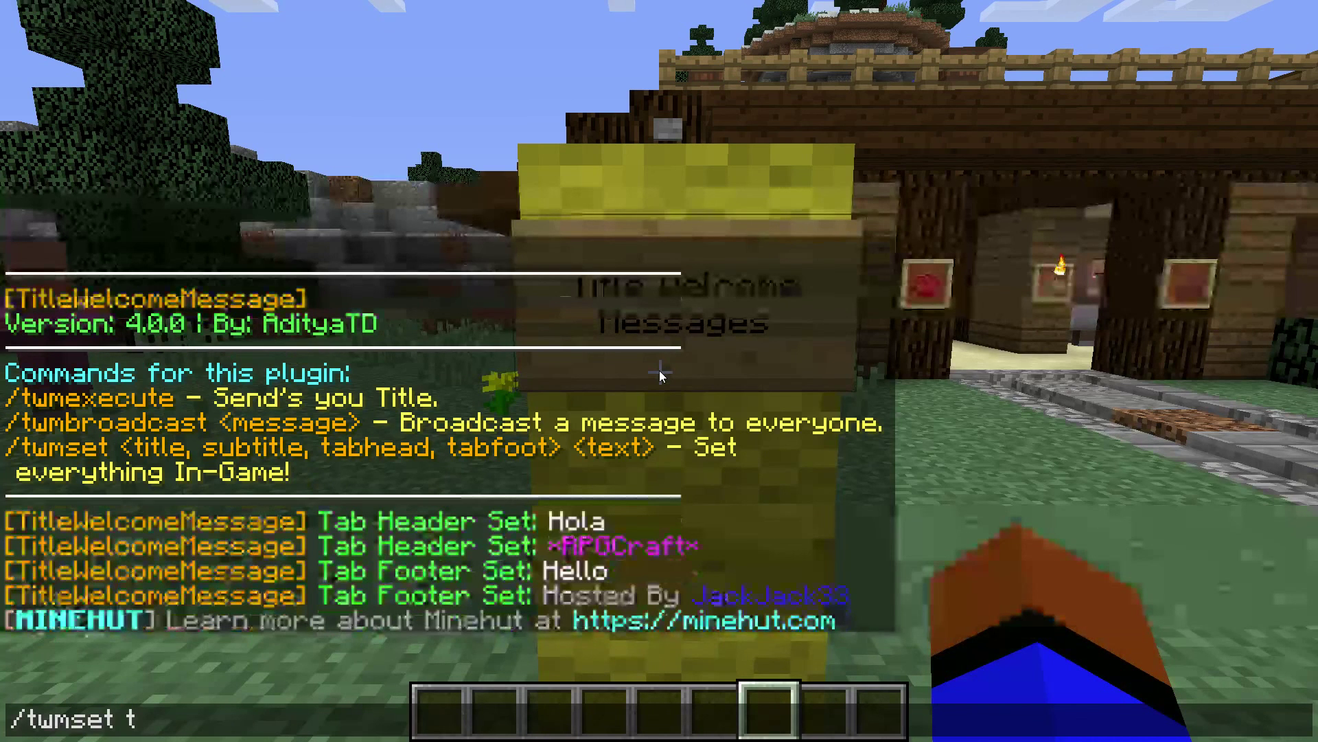
pyautogui.write('i')
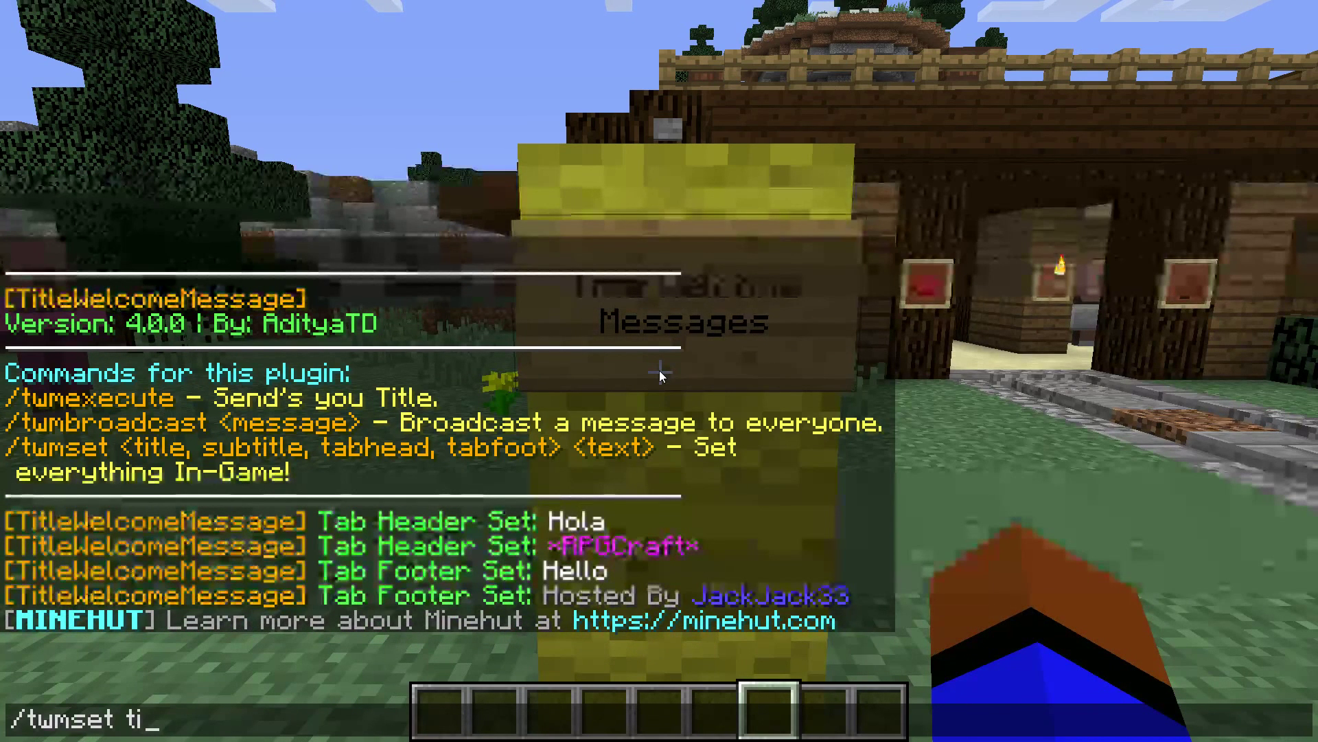
pyautogui.write('tle Wel')
pyautogui.press('BackSpace')
pyautogui.press('BackSpace')
pyautogui.press('Escape')
# Go back to the Minehut lobby and rejoin the ×RPGCraft× server with /join
pyautogui.press('/')
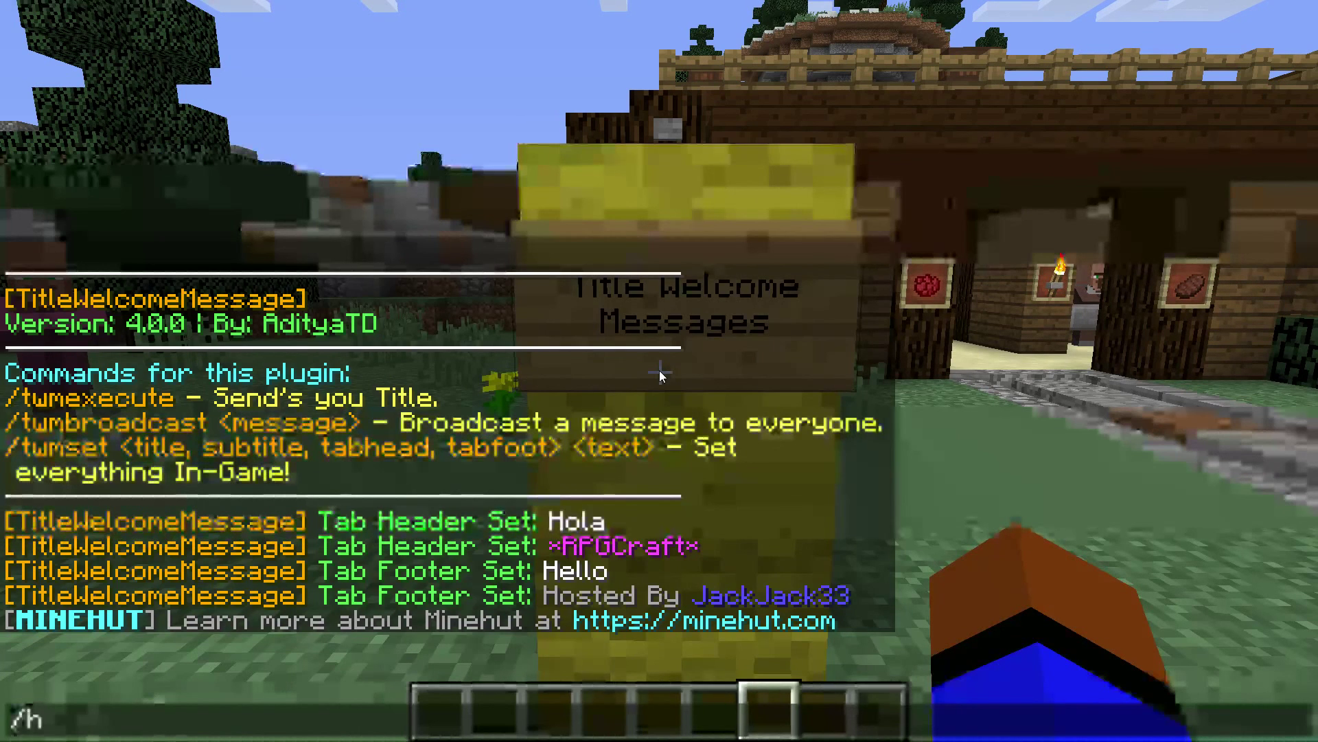
pyautogui.press('Escape')
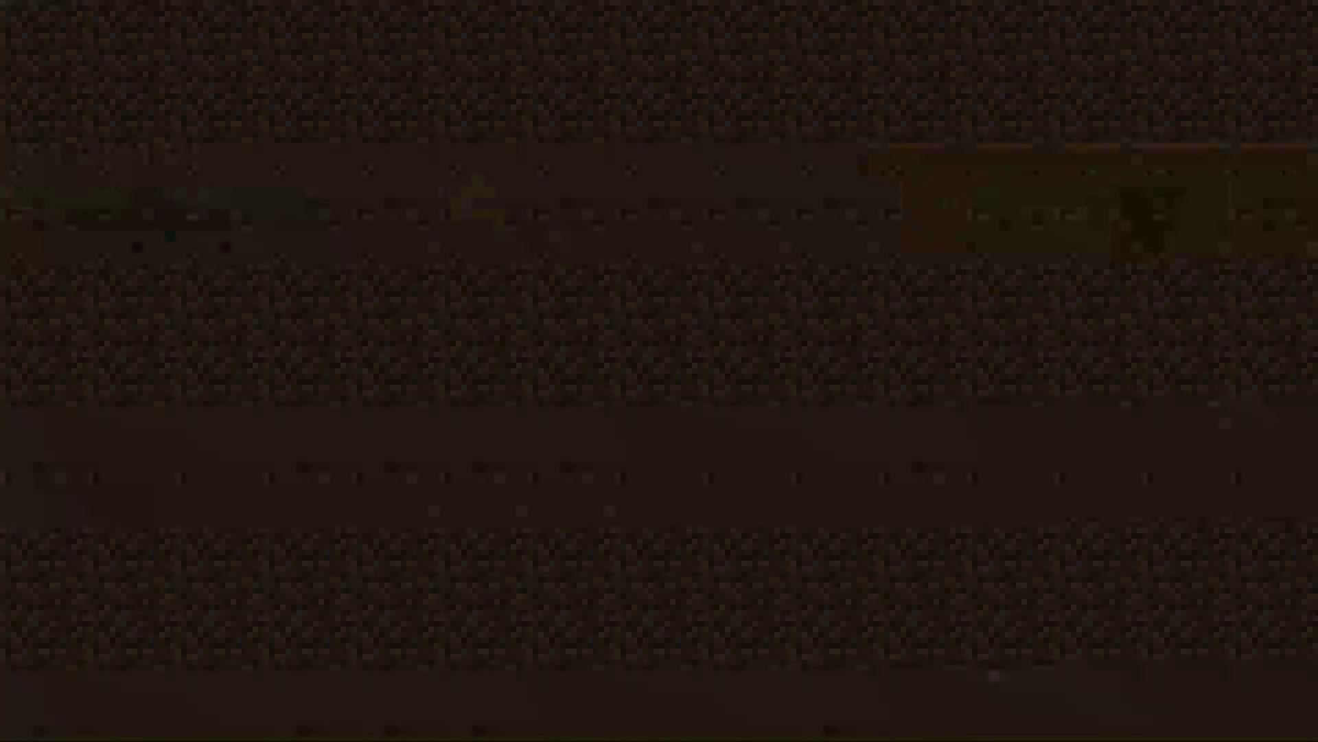
pyautogui.press('/')
pyautogui.write('join')
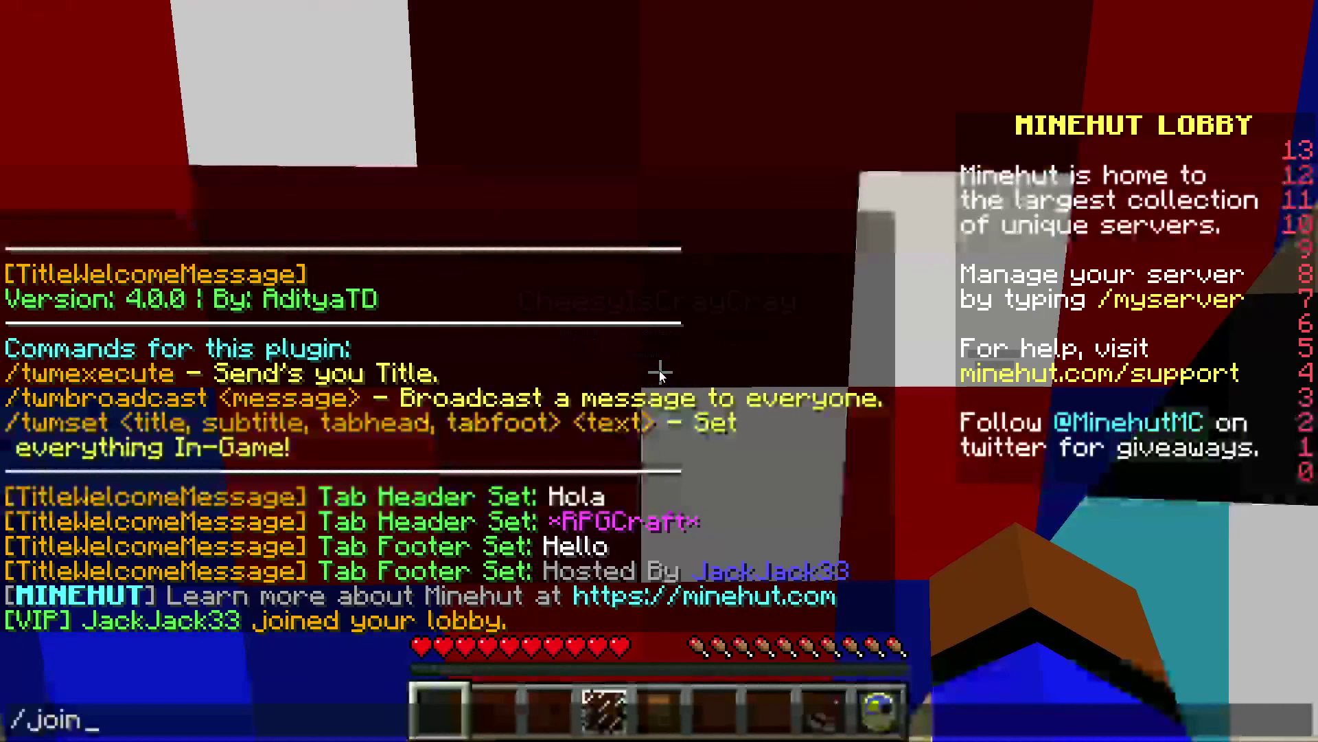
pyautogui.write(' ×RPGCraft')
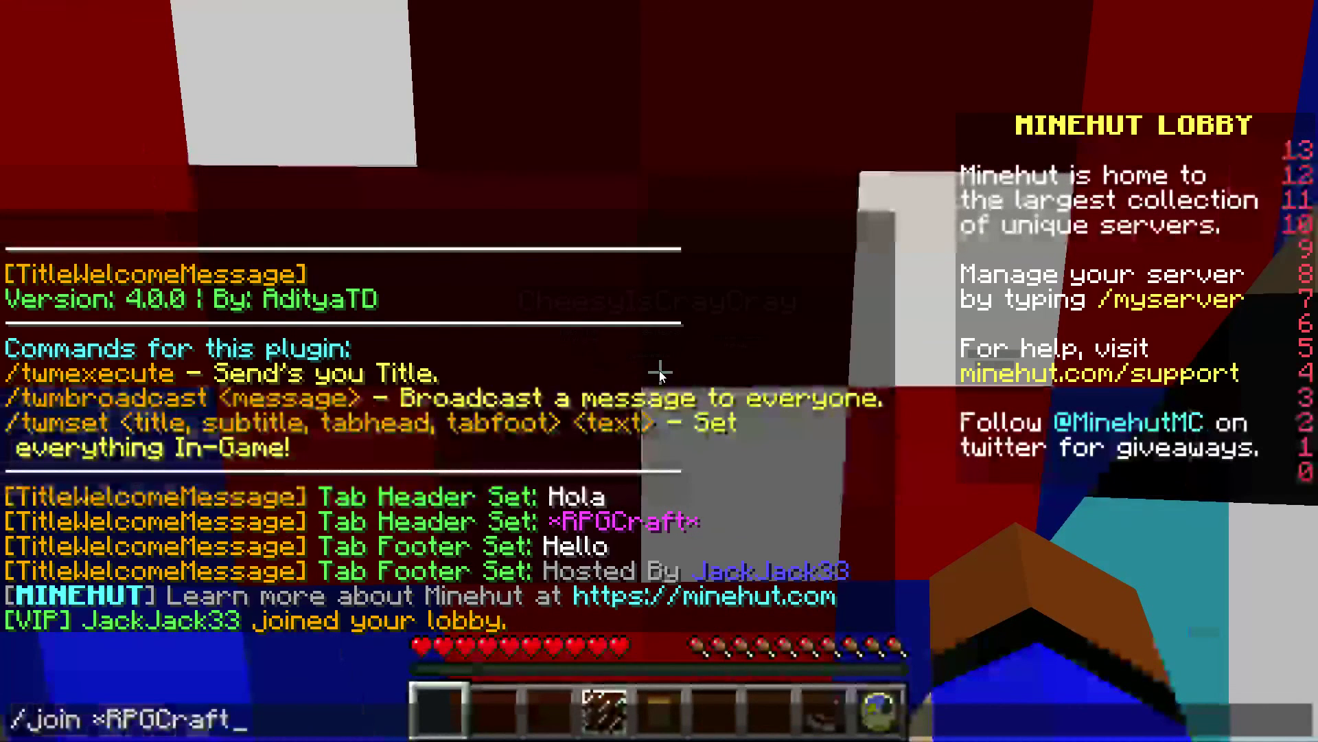
pyautogui.press('Return')
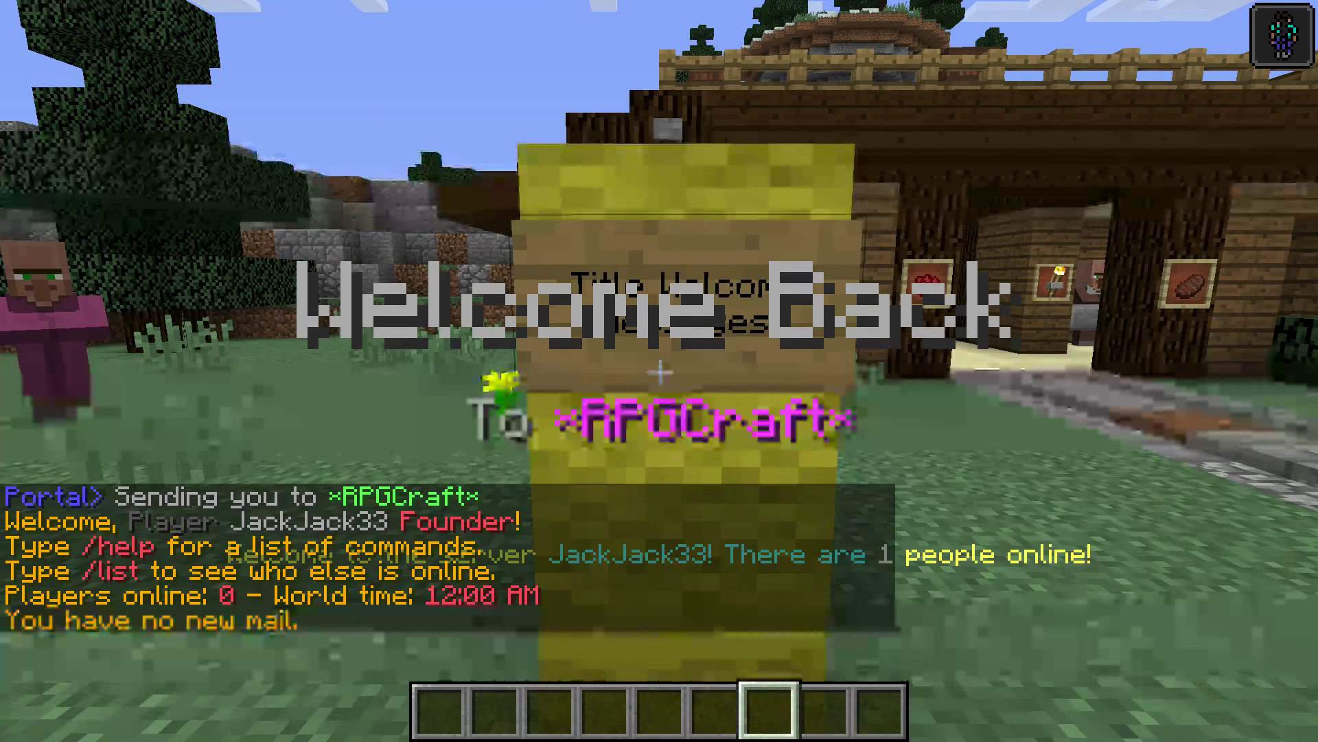
# Move closer to the Title Welcome Messages sign and turn off vanish mode with /v
pyautogui.press('/')
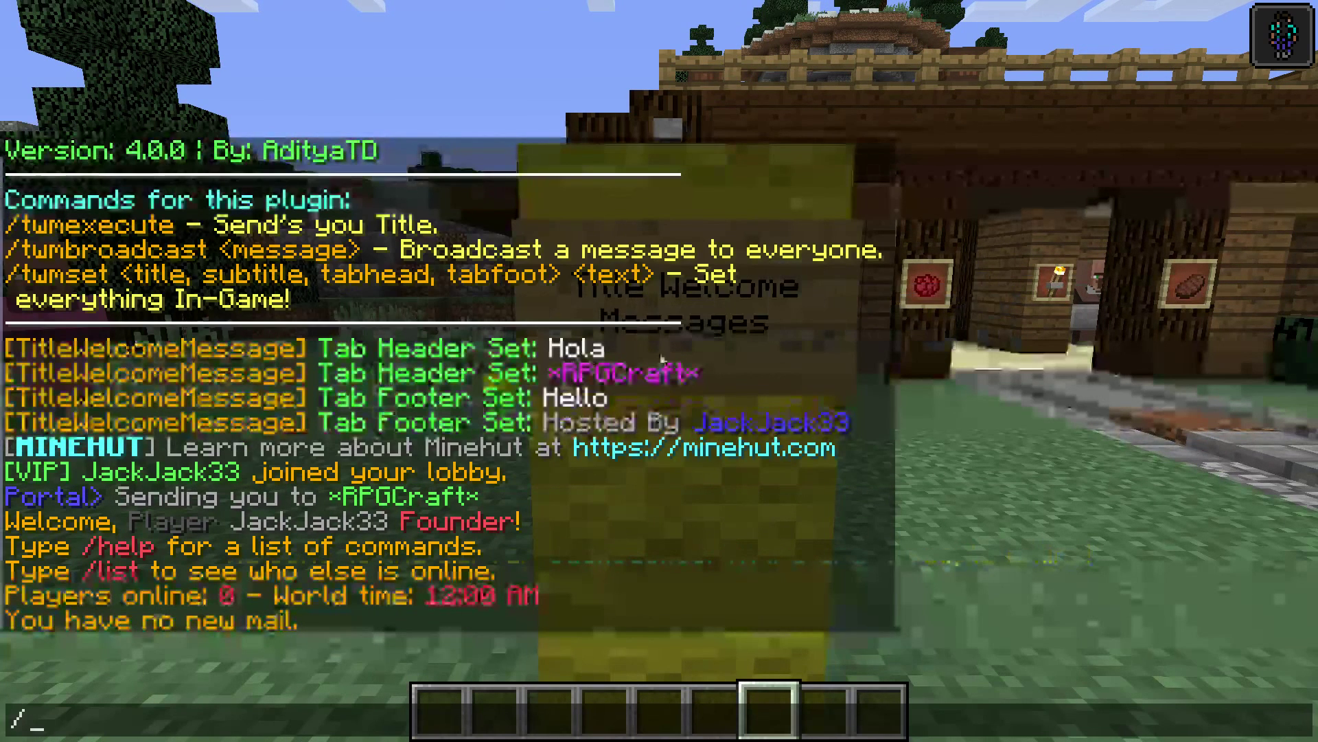
pyautogui.press('Escape')
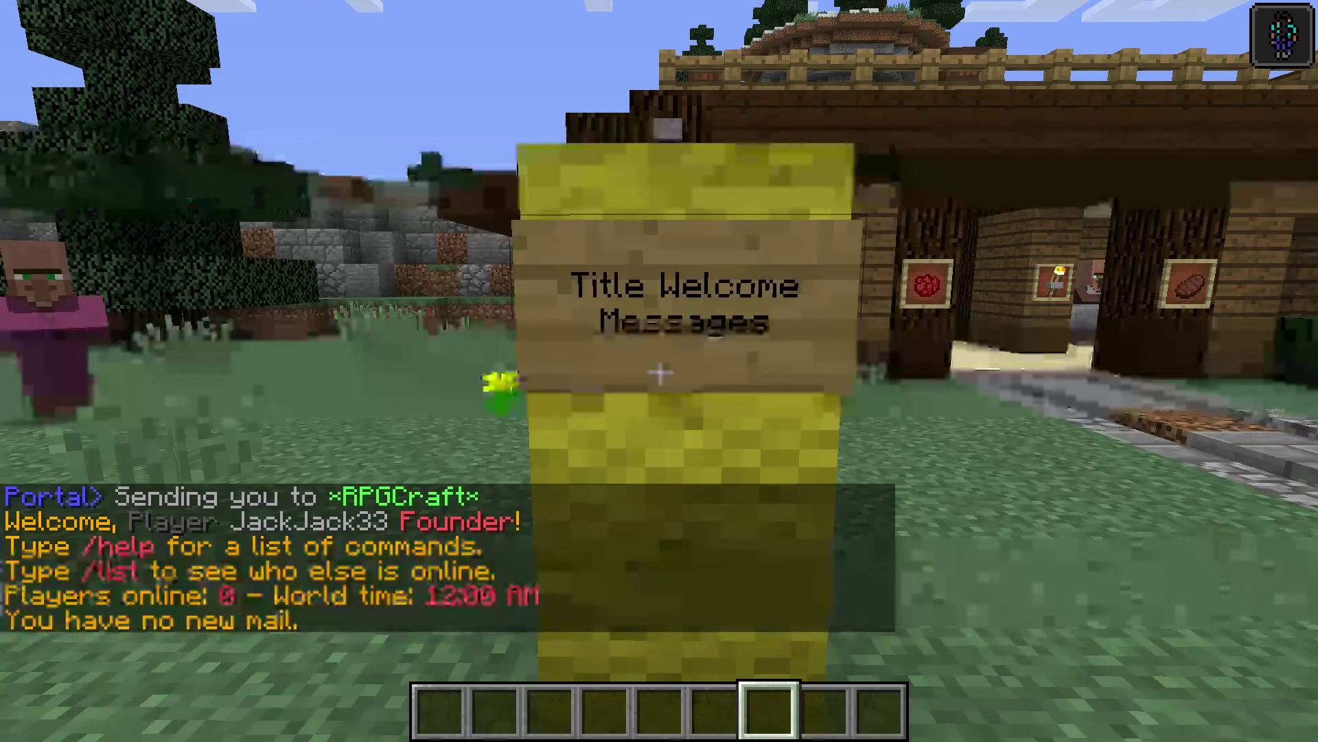
pyautogui.press('s')
pyautogui.press('w')
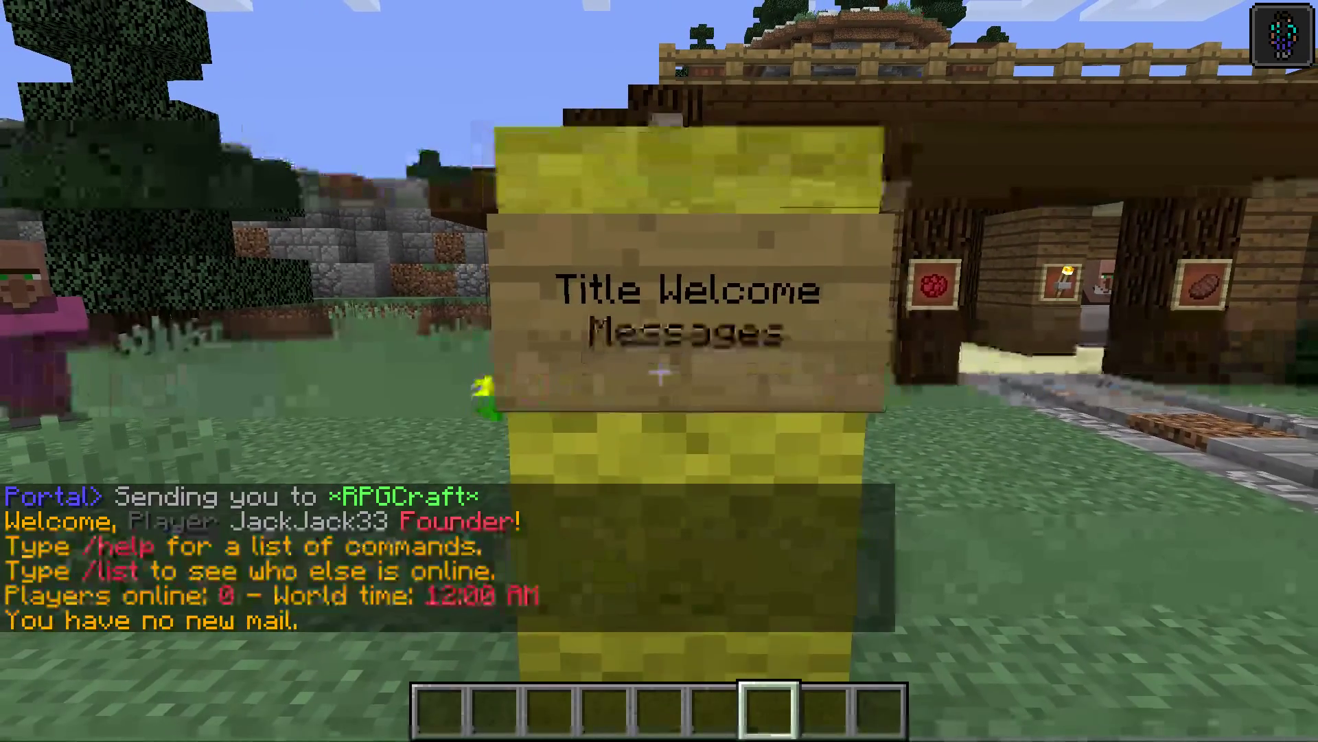
pyautogui.click(660, 373)
pyautogui.press('/')
pyautogui.write('v')
pyautogui.press('Return')
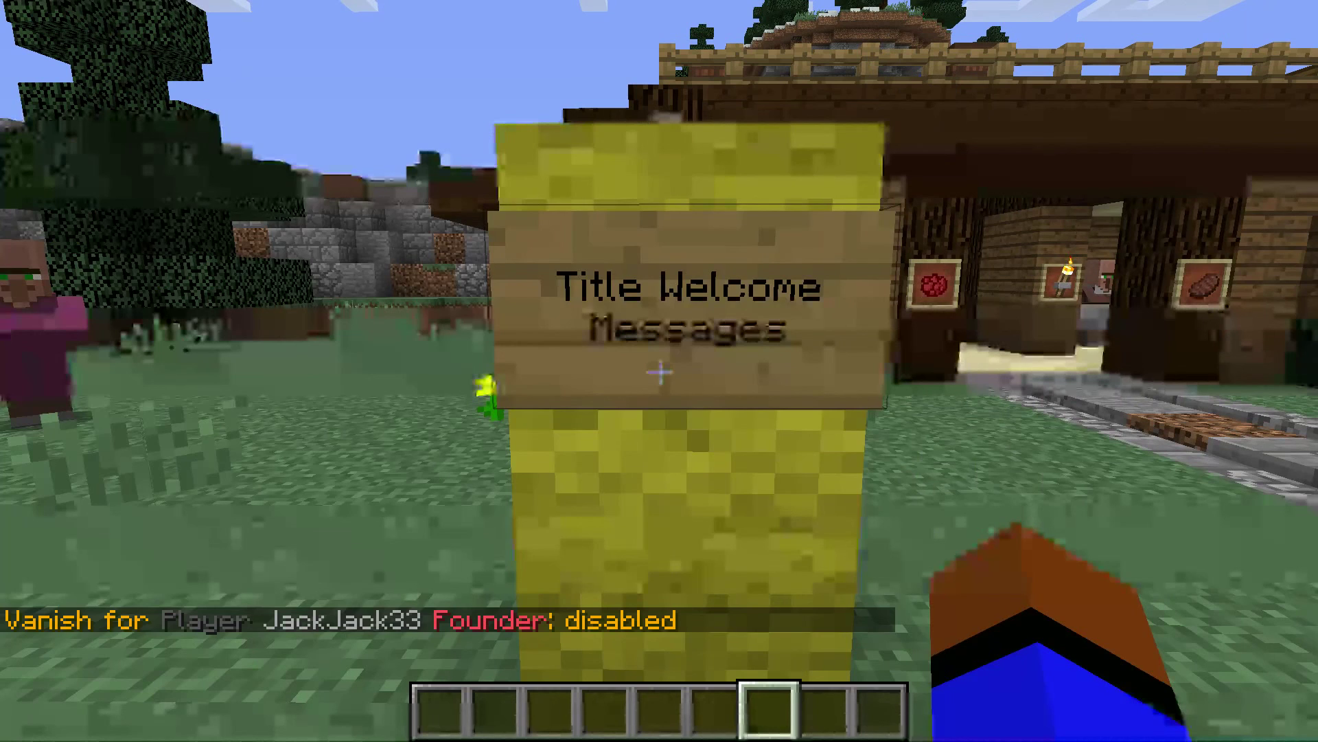
# Look up the plugin's broadcast command in the chat history and try to broadcast HELLO to everyone with /twmboradcast
pyautogui.press('/')
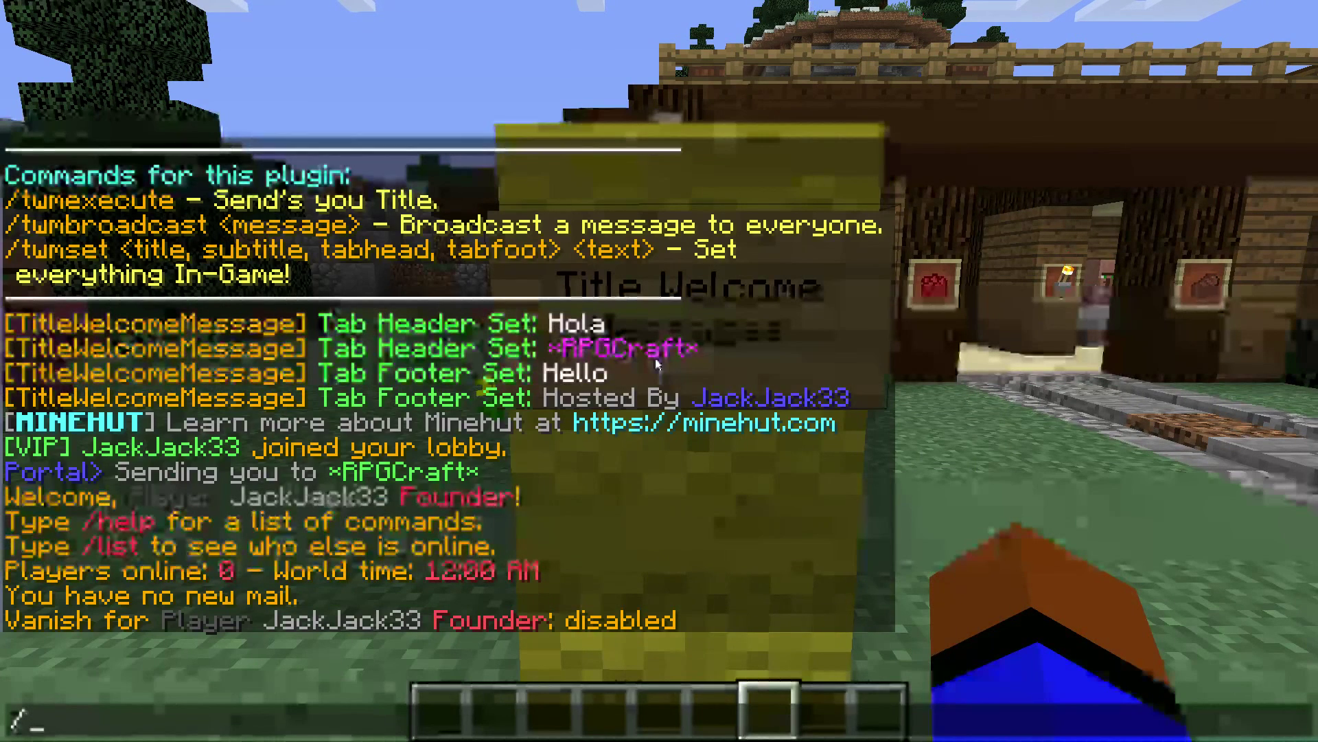
pyautogui.scroll(4, 335, 434)
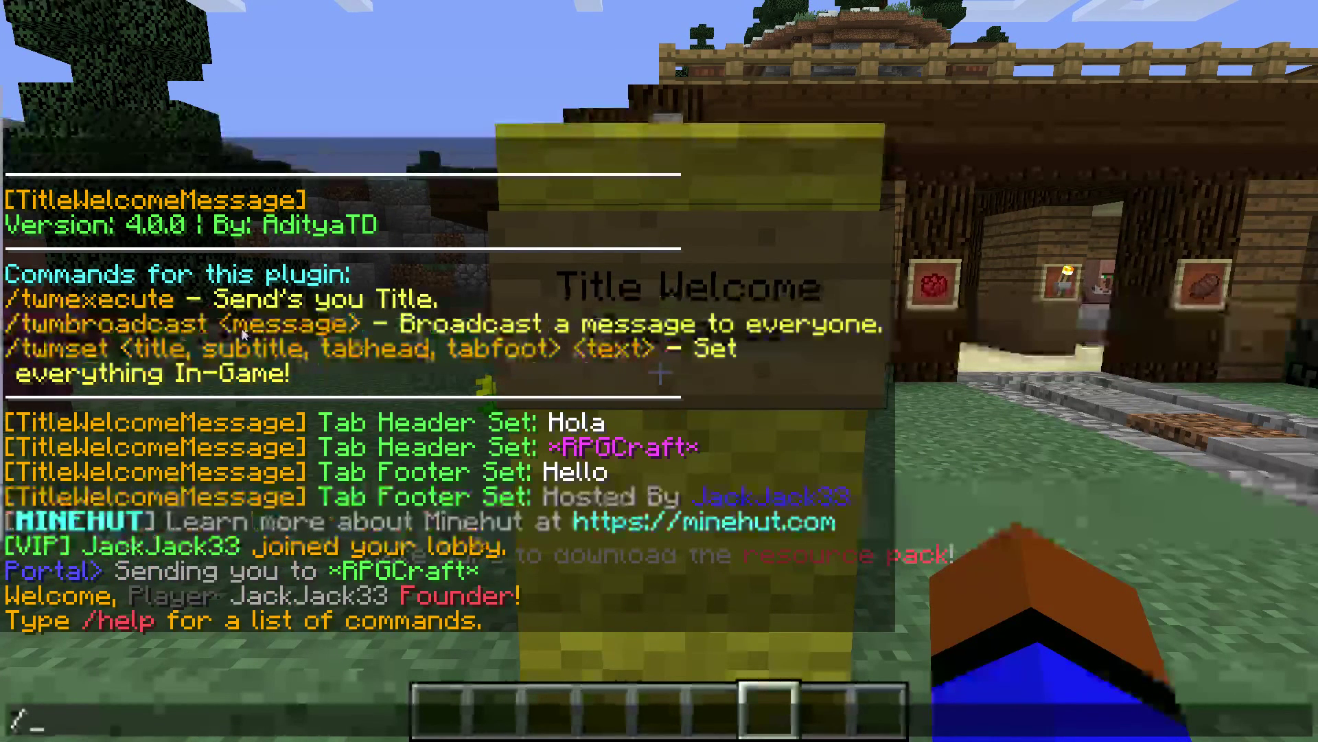
pyautogui.write('v')
pyautogui.press('Return')
pyautogui.press('/')
pyautogui.write('twm')
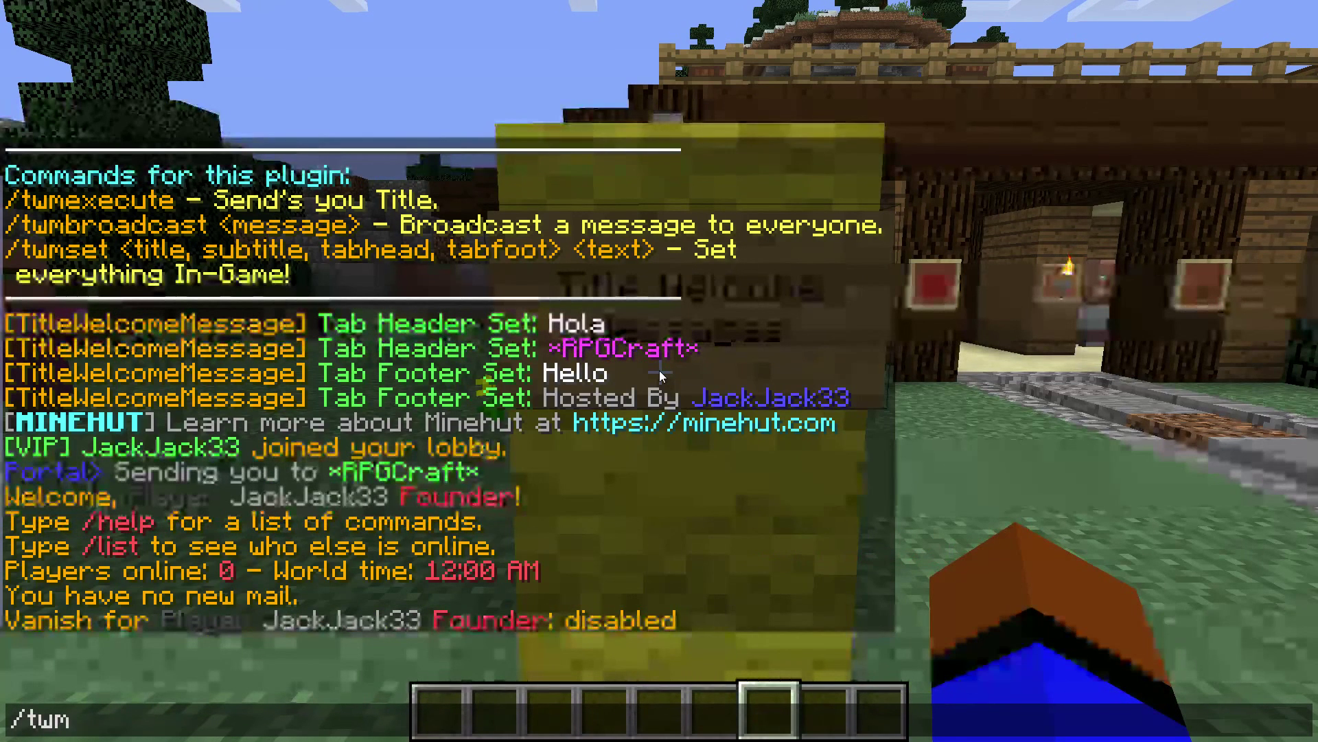
pyautogui.write('boradcast HELLO')
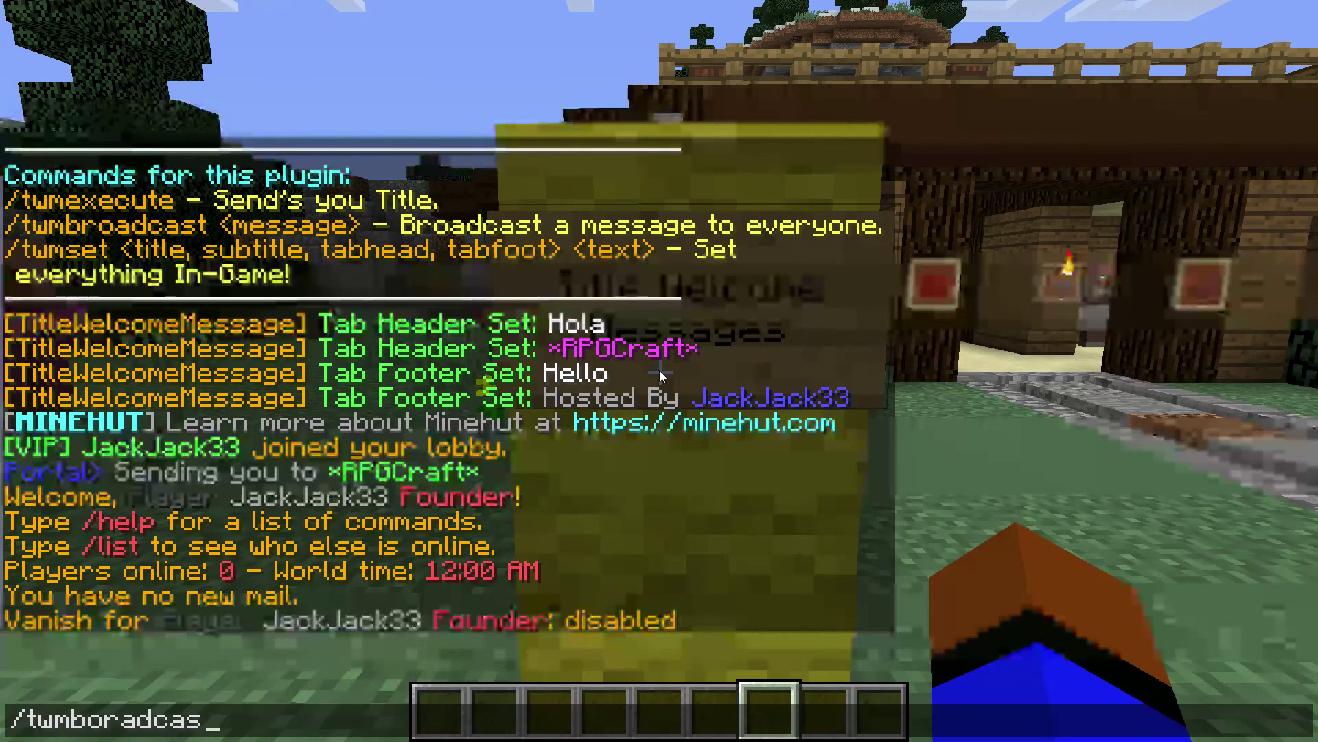
pyautogui.press('Return')
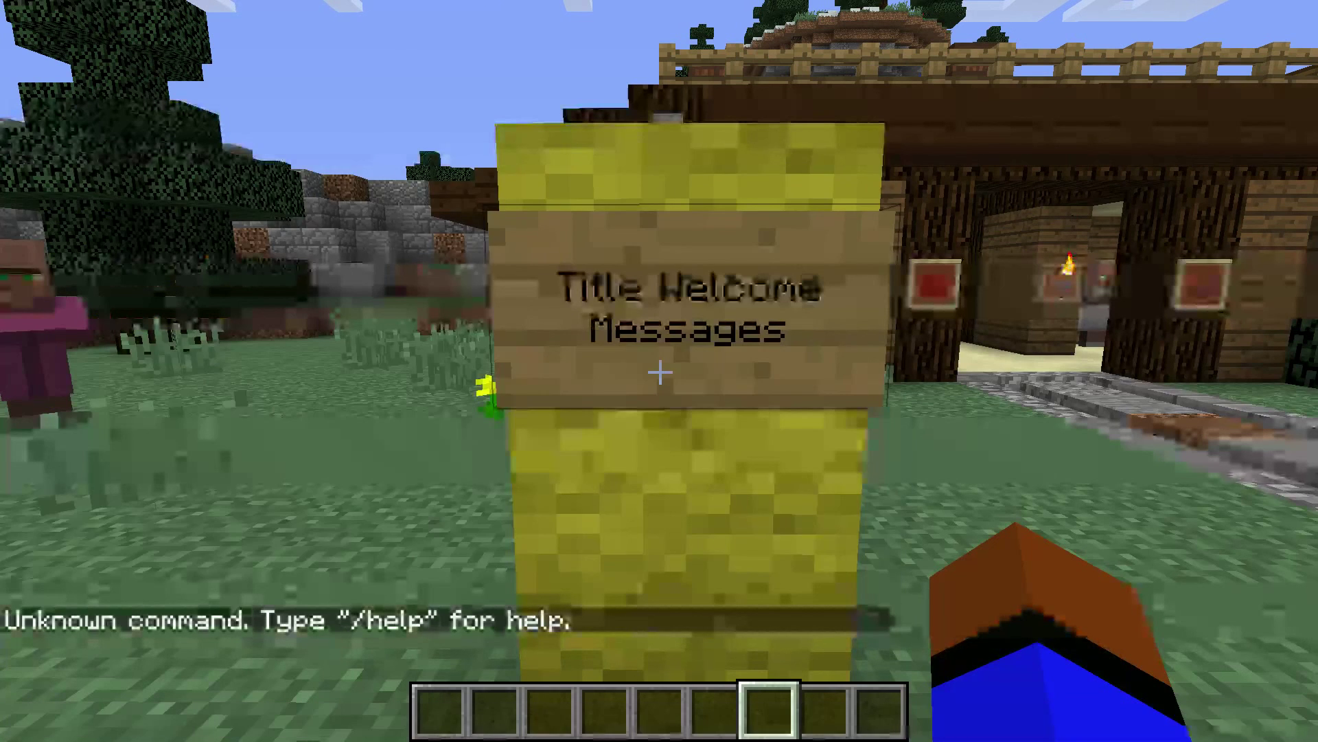